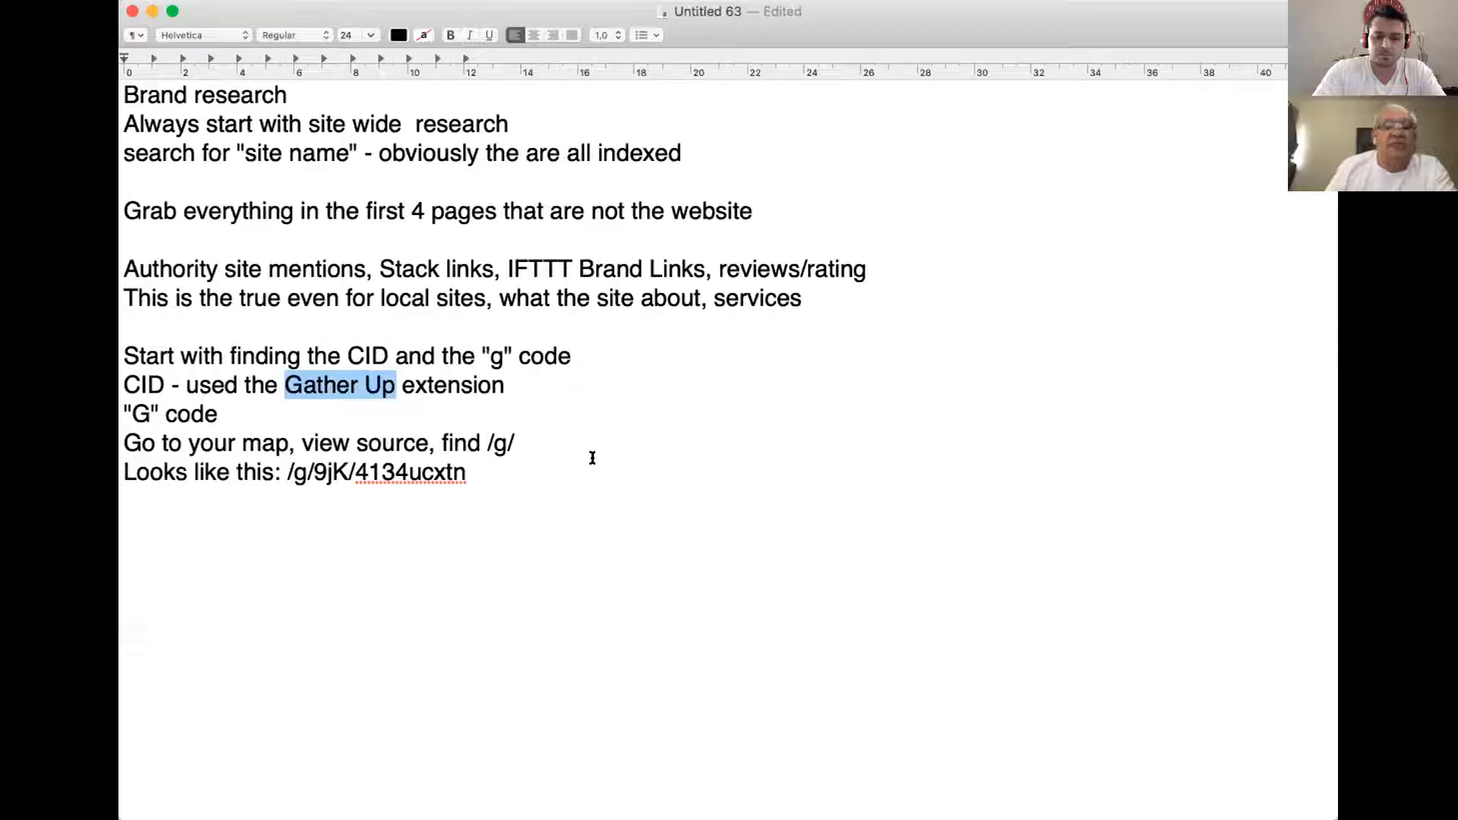
Step: Make the "Brand research" heading at the start of the notes bold
left_click_drag(287, 94, 123, 94)
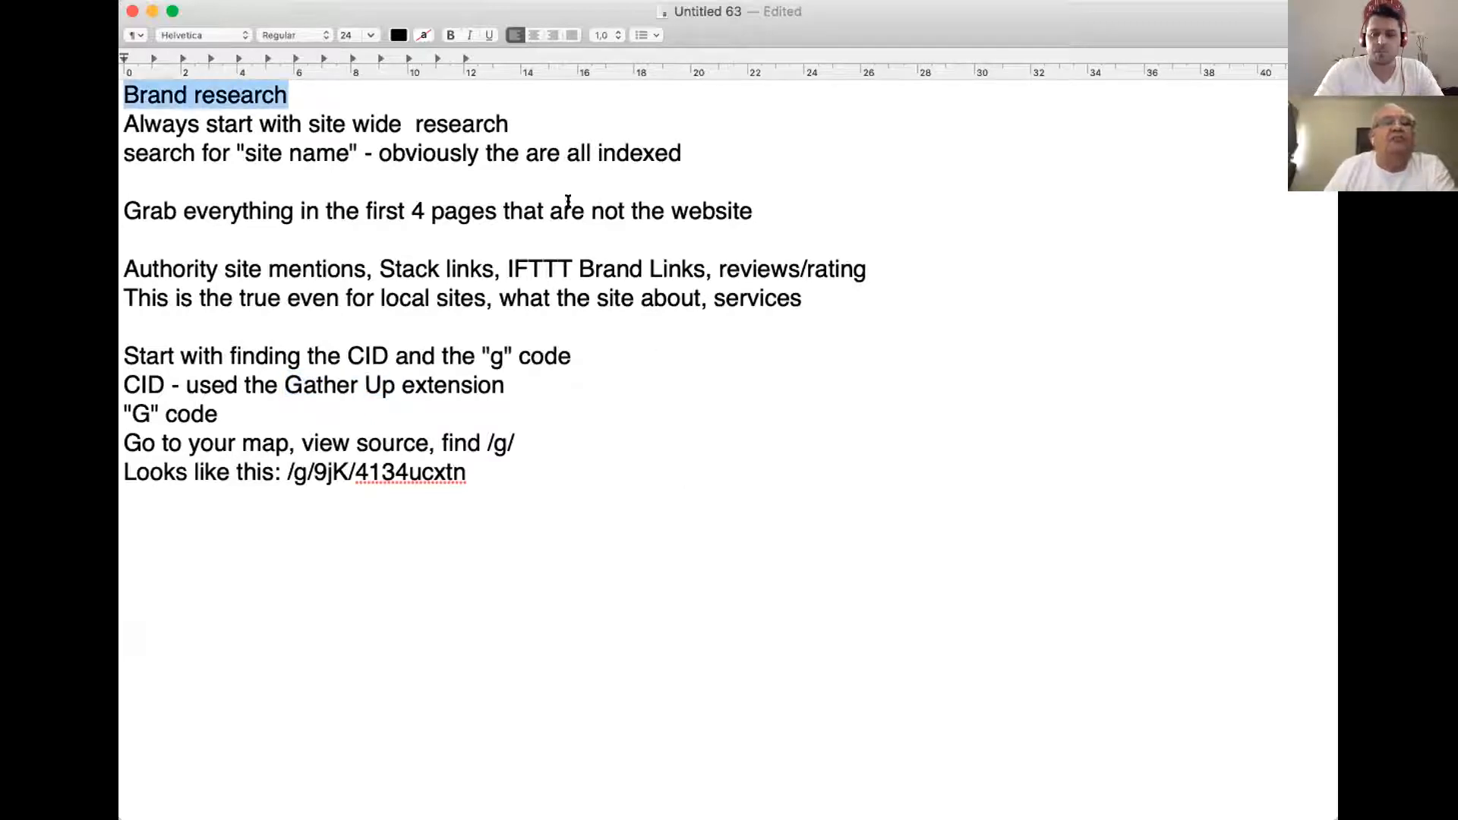
left_click(450, 35)
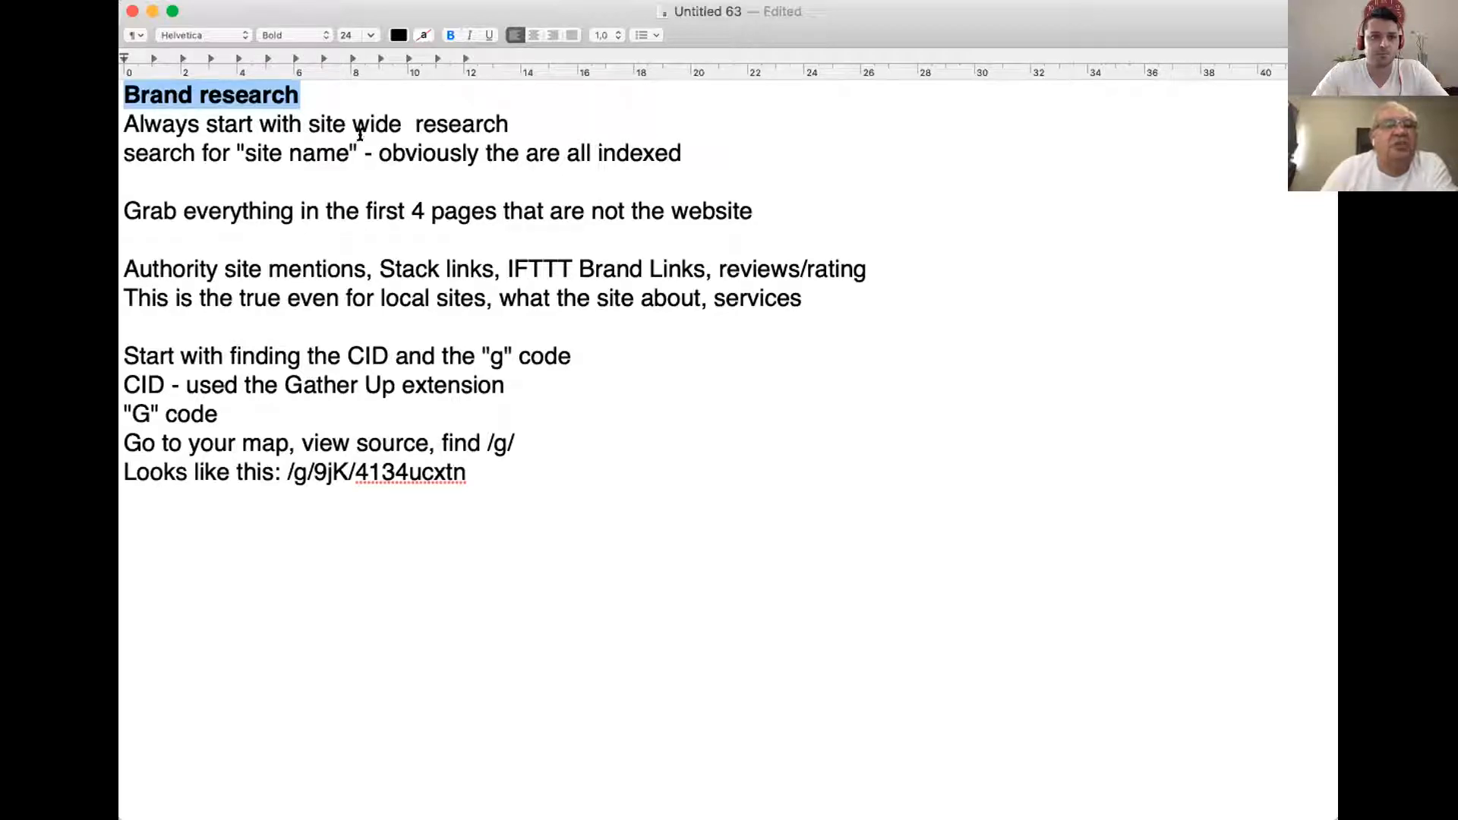
Step: Review the notes on searching for the site name, finding the CID with the Gather Up extension, and locating the "g" code
left_click_drag(354, 146, 231, 152)
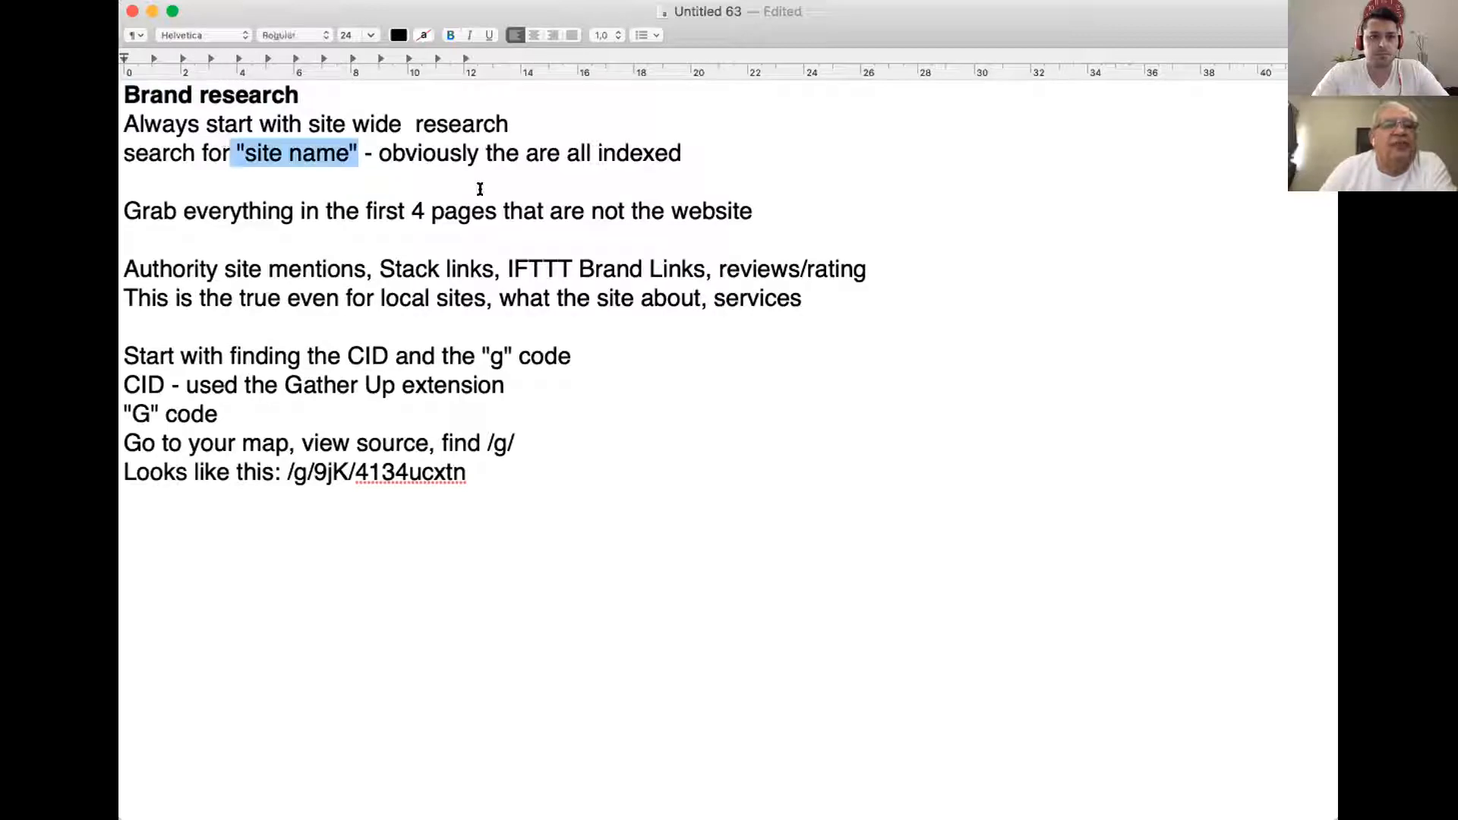
left_click(256, 154)
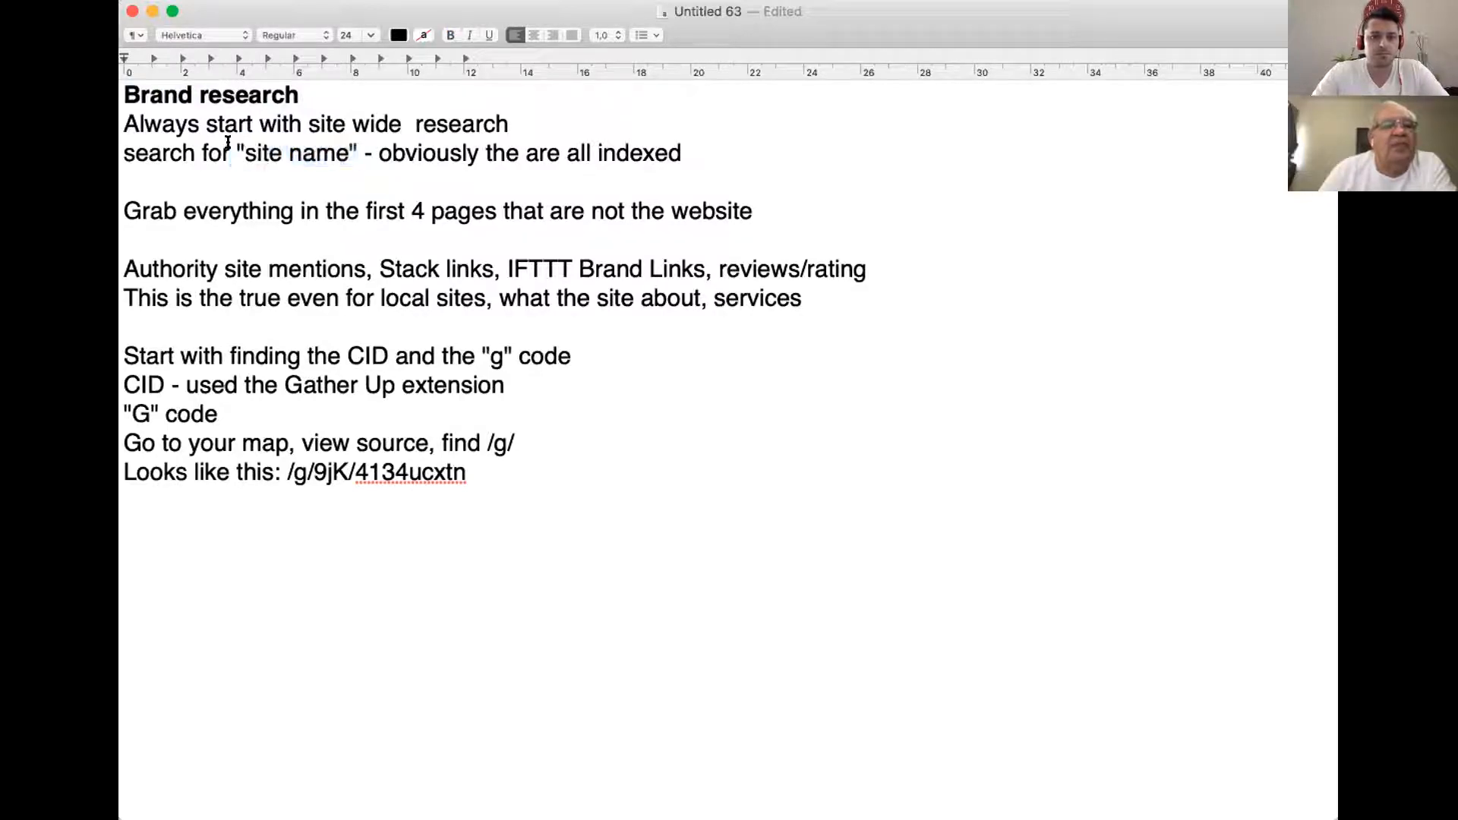
left_click_drag(234, 143, 363, 143)
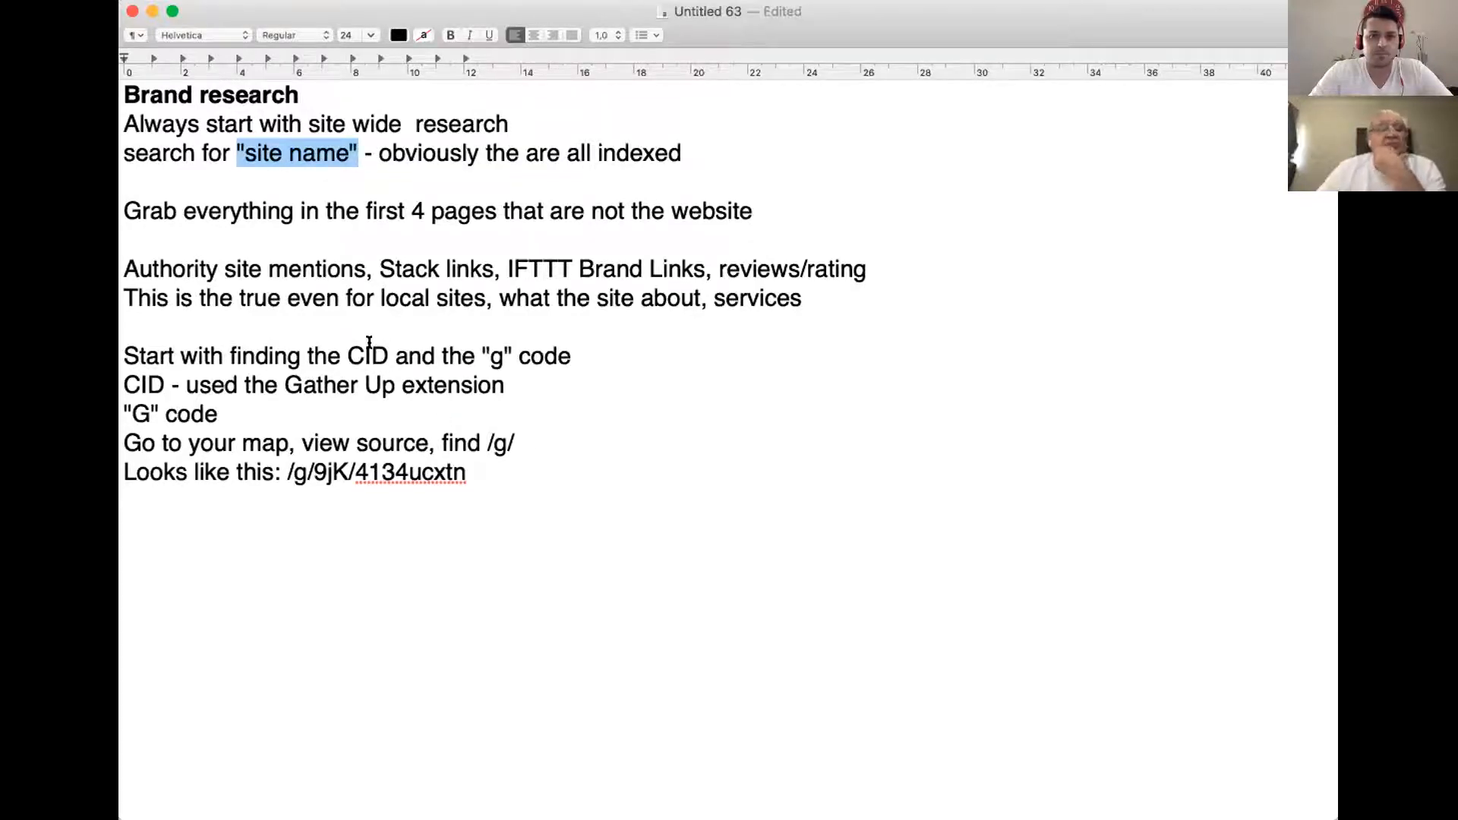
left_click(346, 353)
left_click_drag(346, 349, 464, 347)
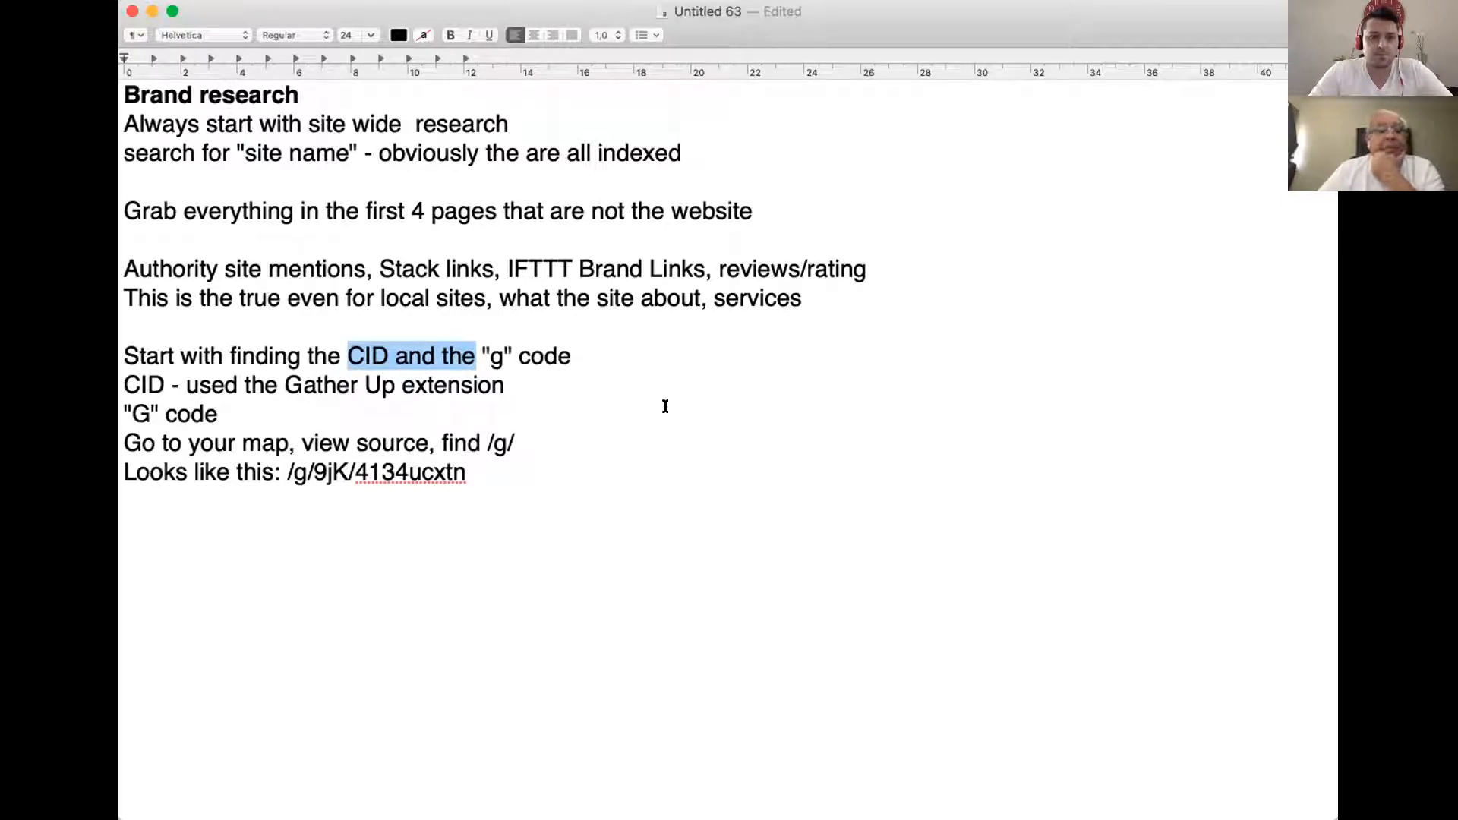
left_click_drag(283, 379, 389, 381)
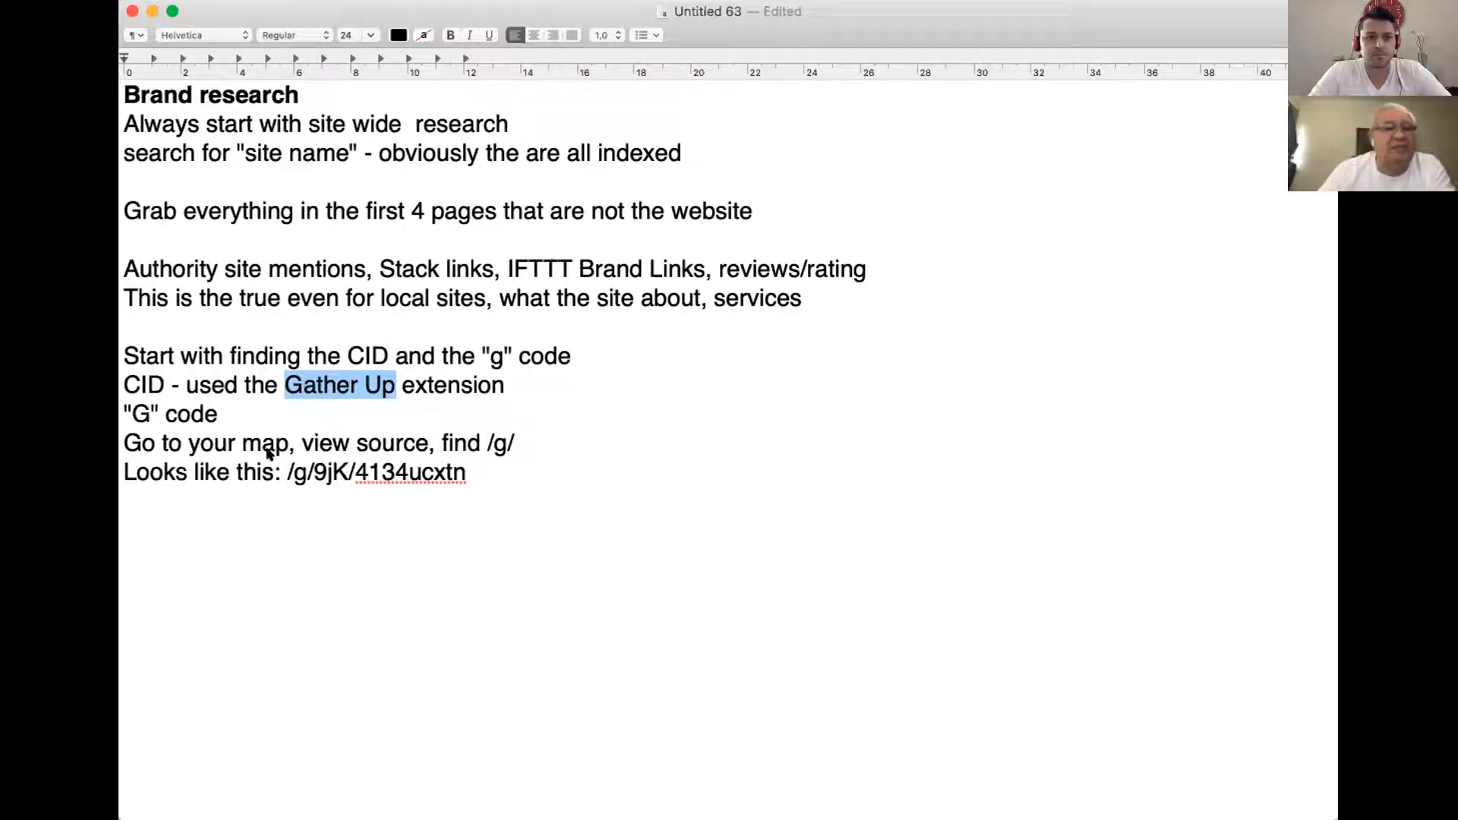
left_click_drag(131, 414, 159, 414)
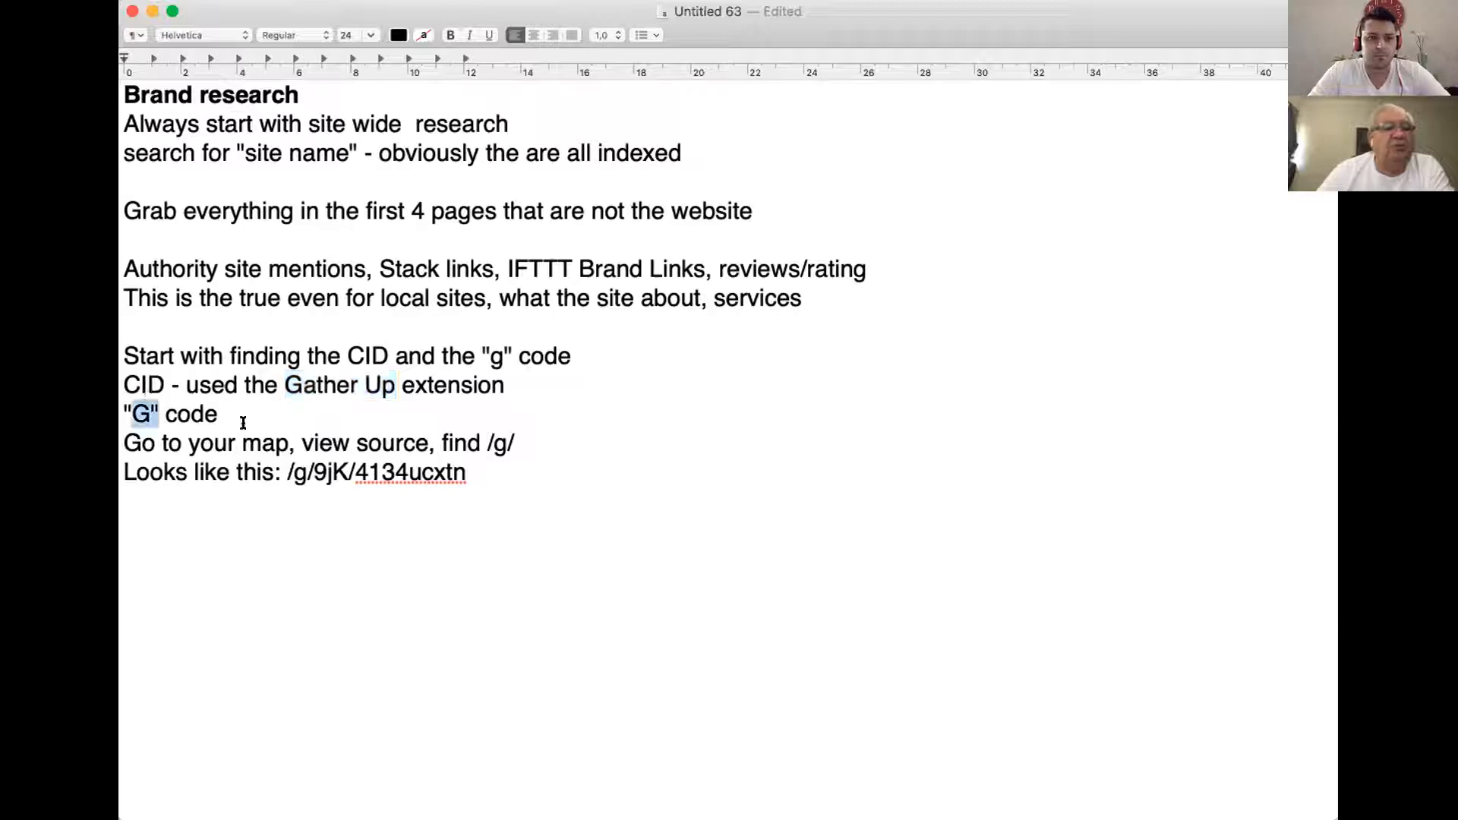
left_click(291, 464)
left_click_drag(291, 465, 306, 465)
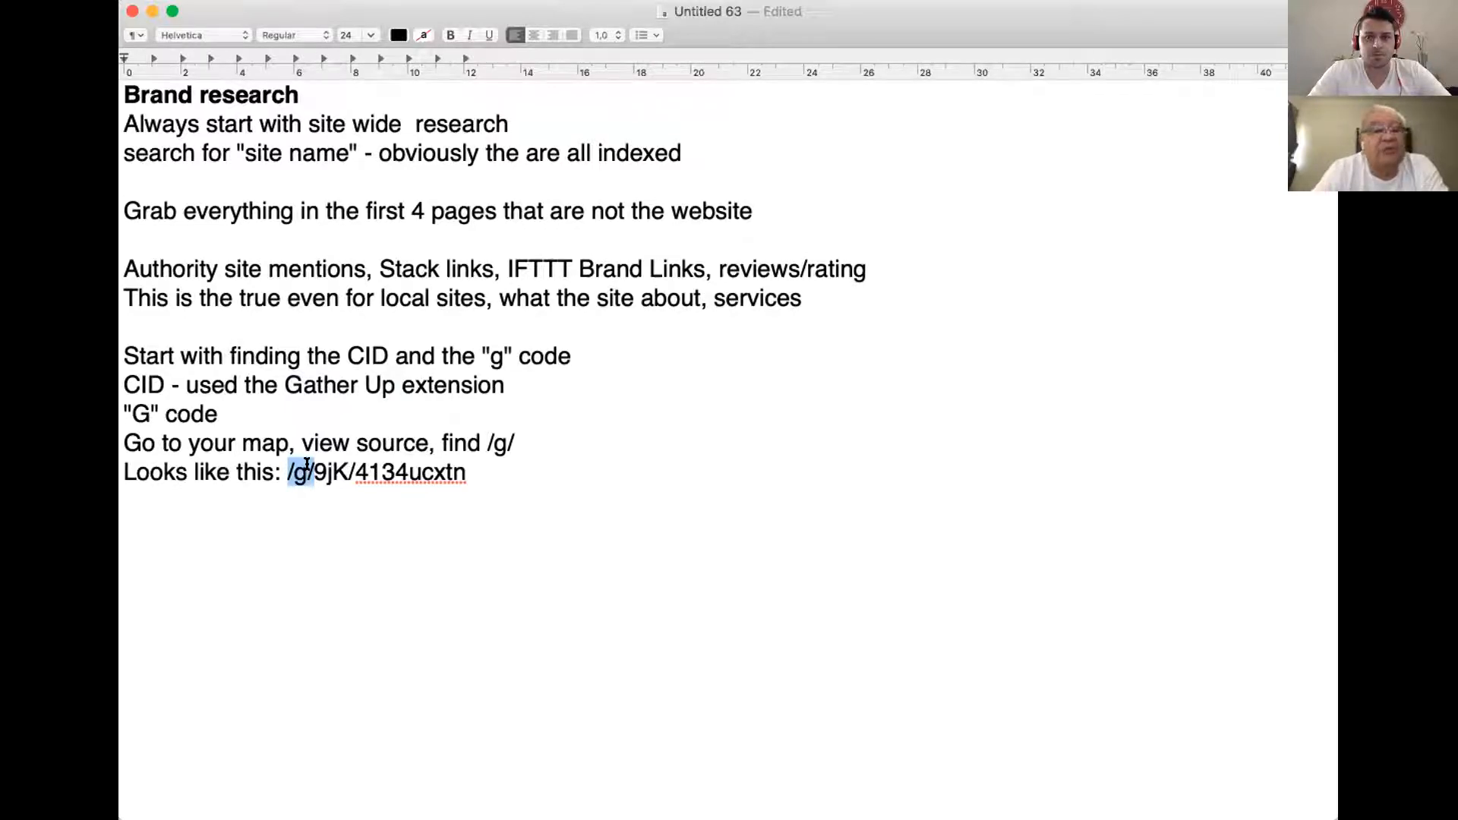
left_click(494, 472)
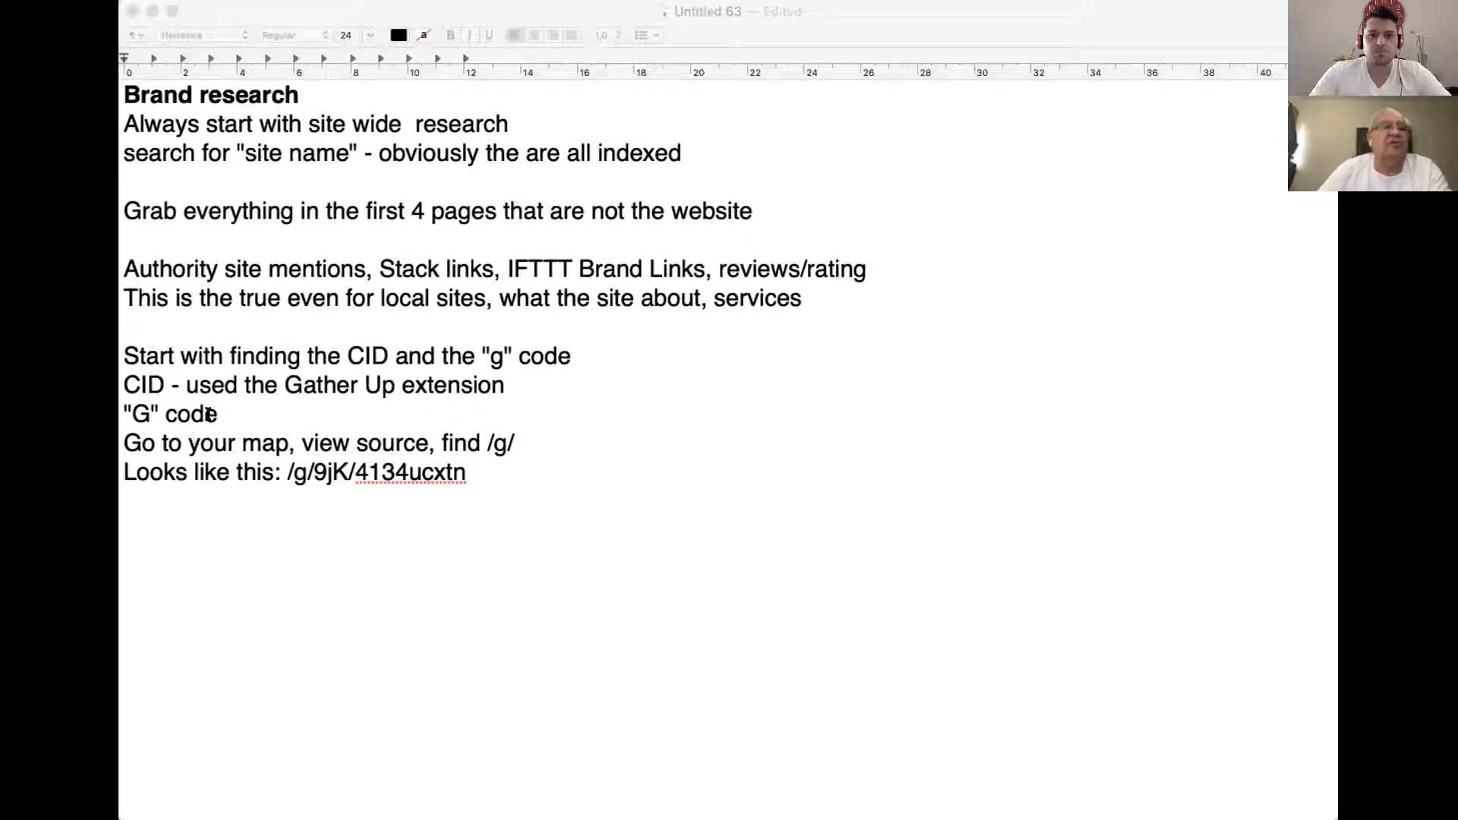
left_click(220, 410)
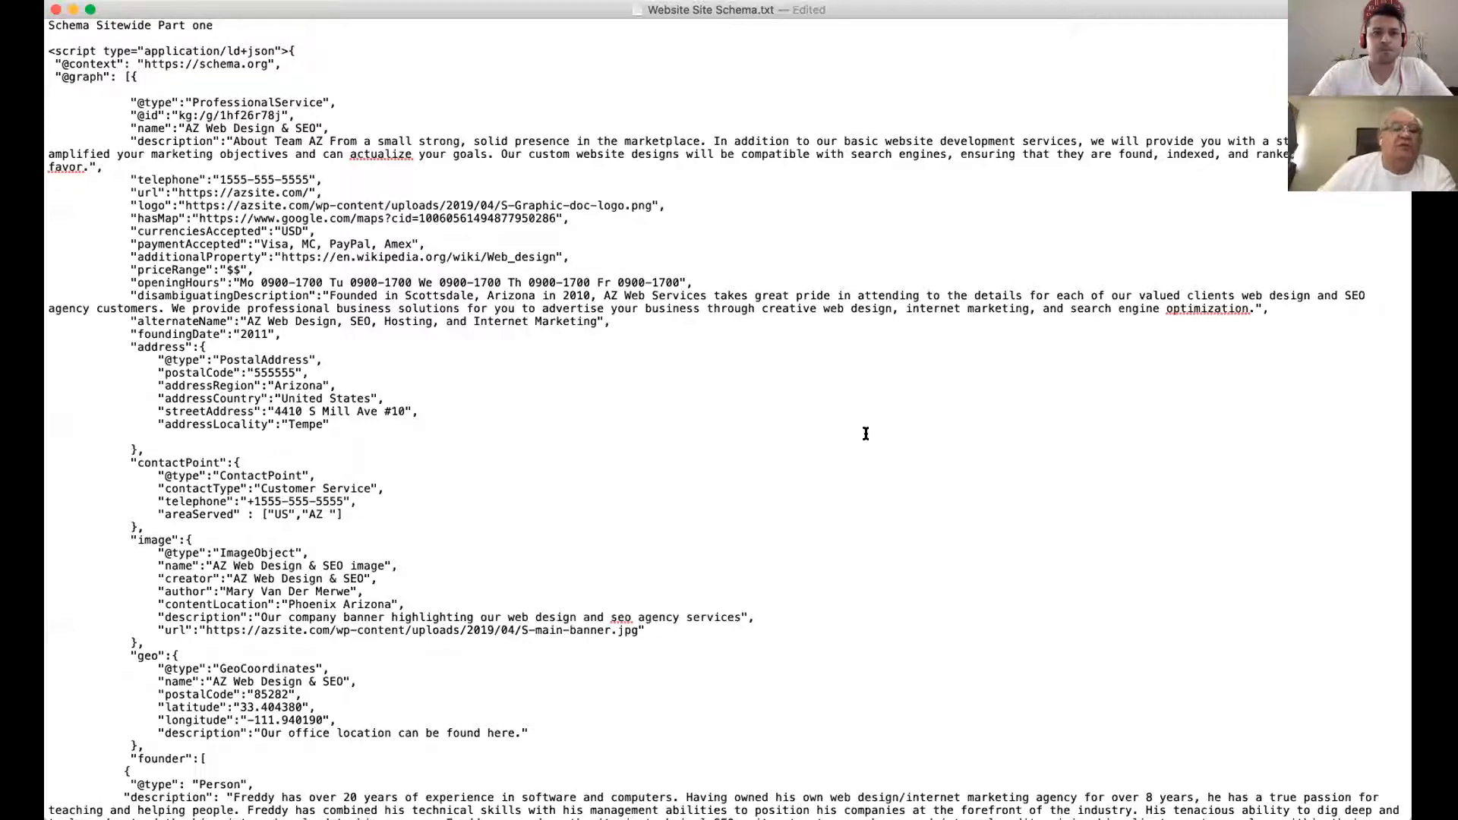
scroll(866, 430, "down", 9)
scroll(870, 434, "up", 9)
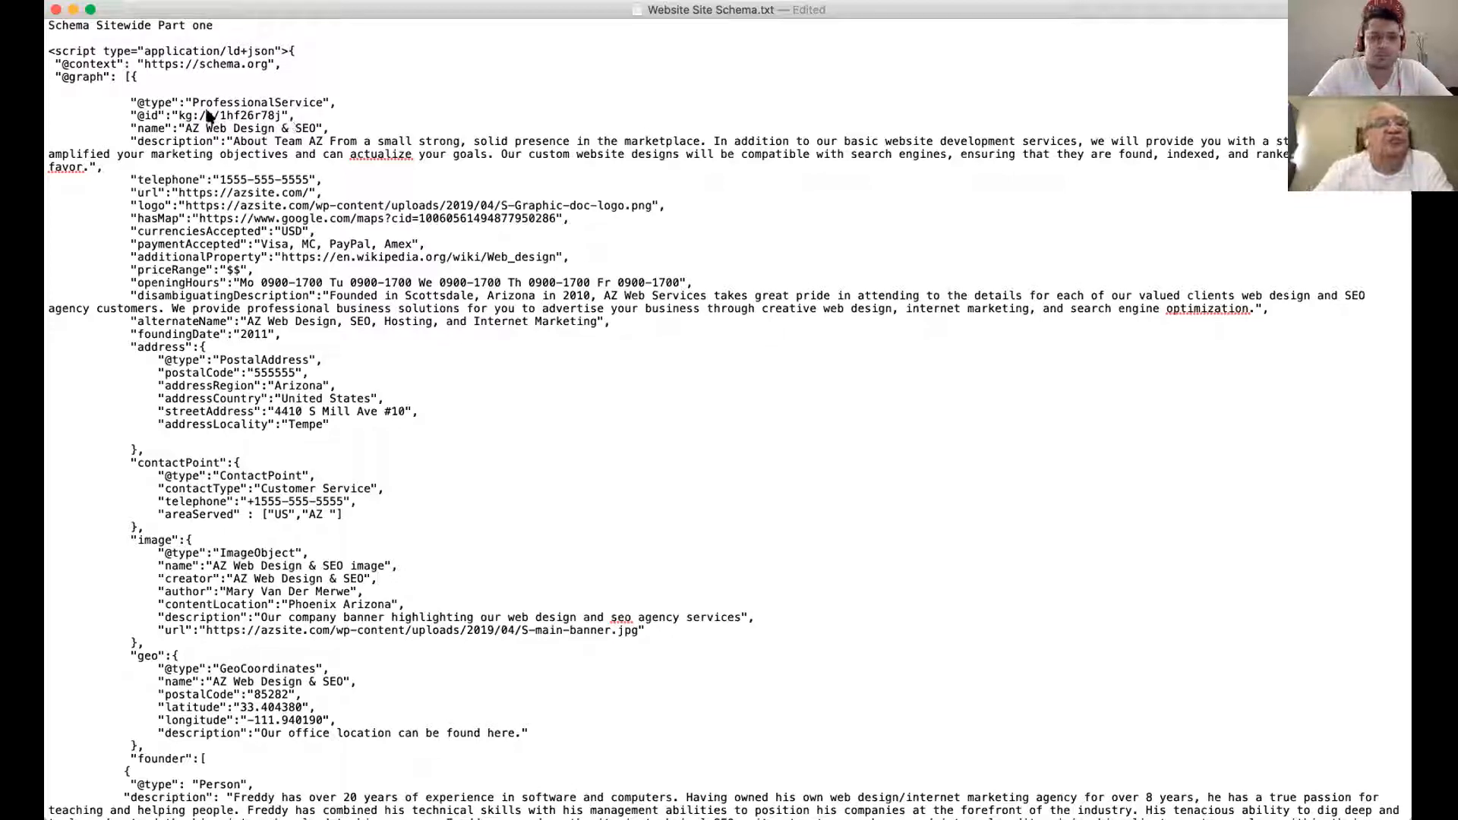
left_click_drag(221, 115, 199, 116)
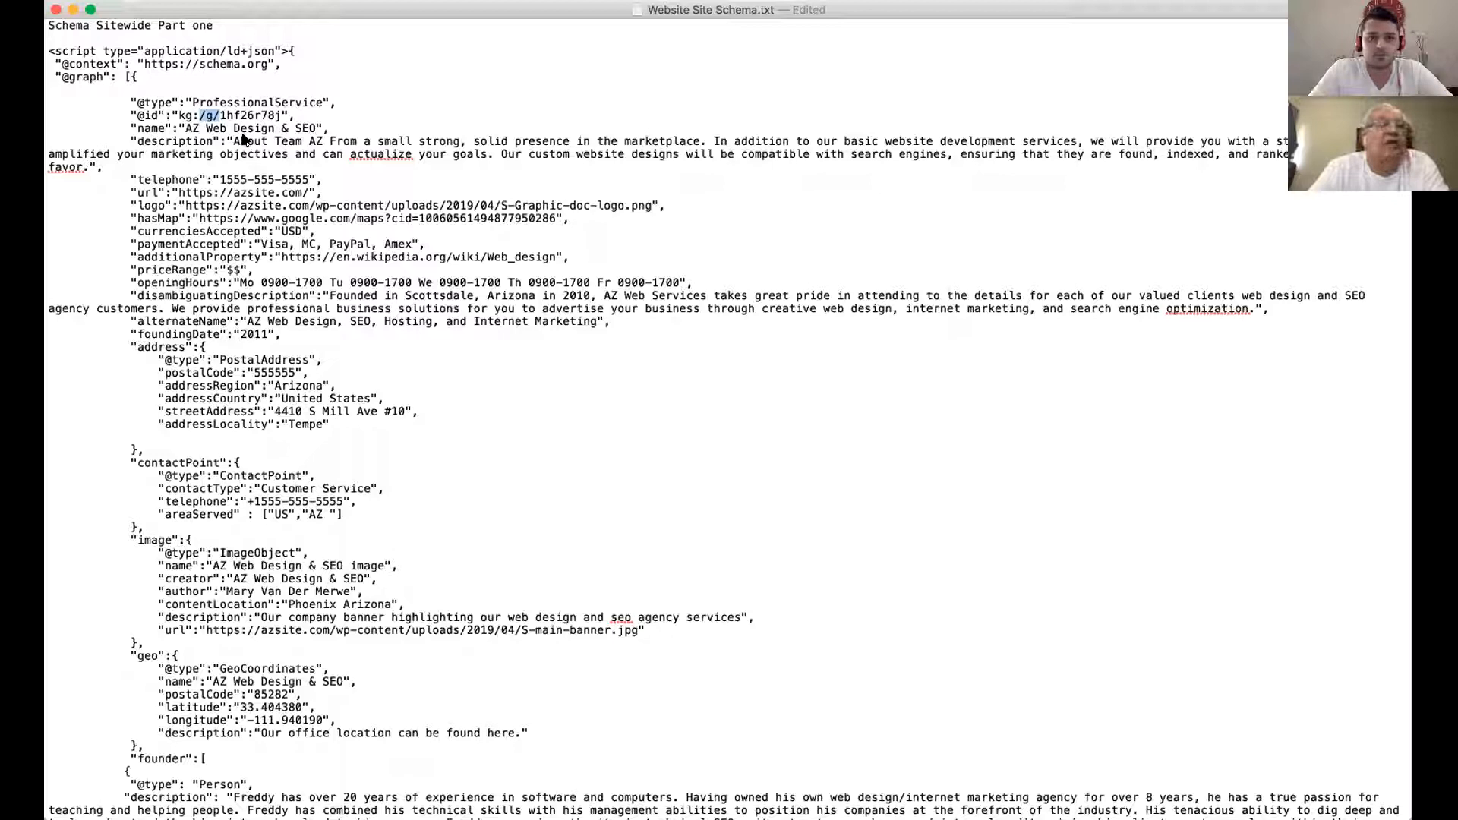
left_click(281, 115)
left_click_drag(281, 115, 200, 118)
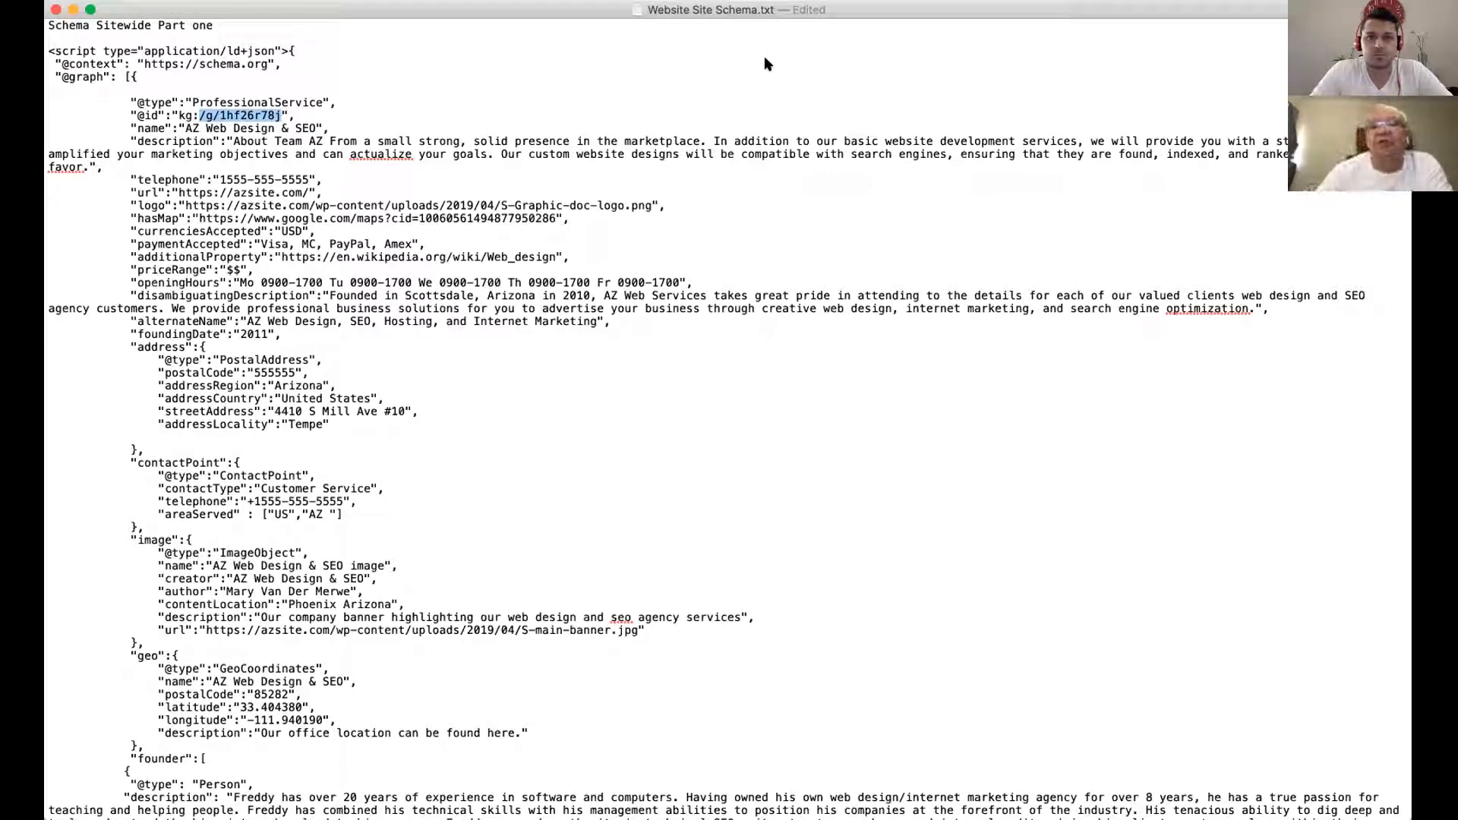
left_click(711, 212)
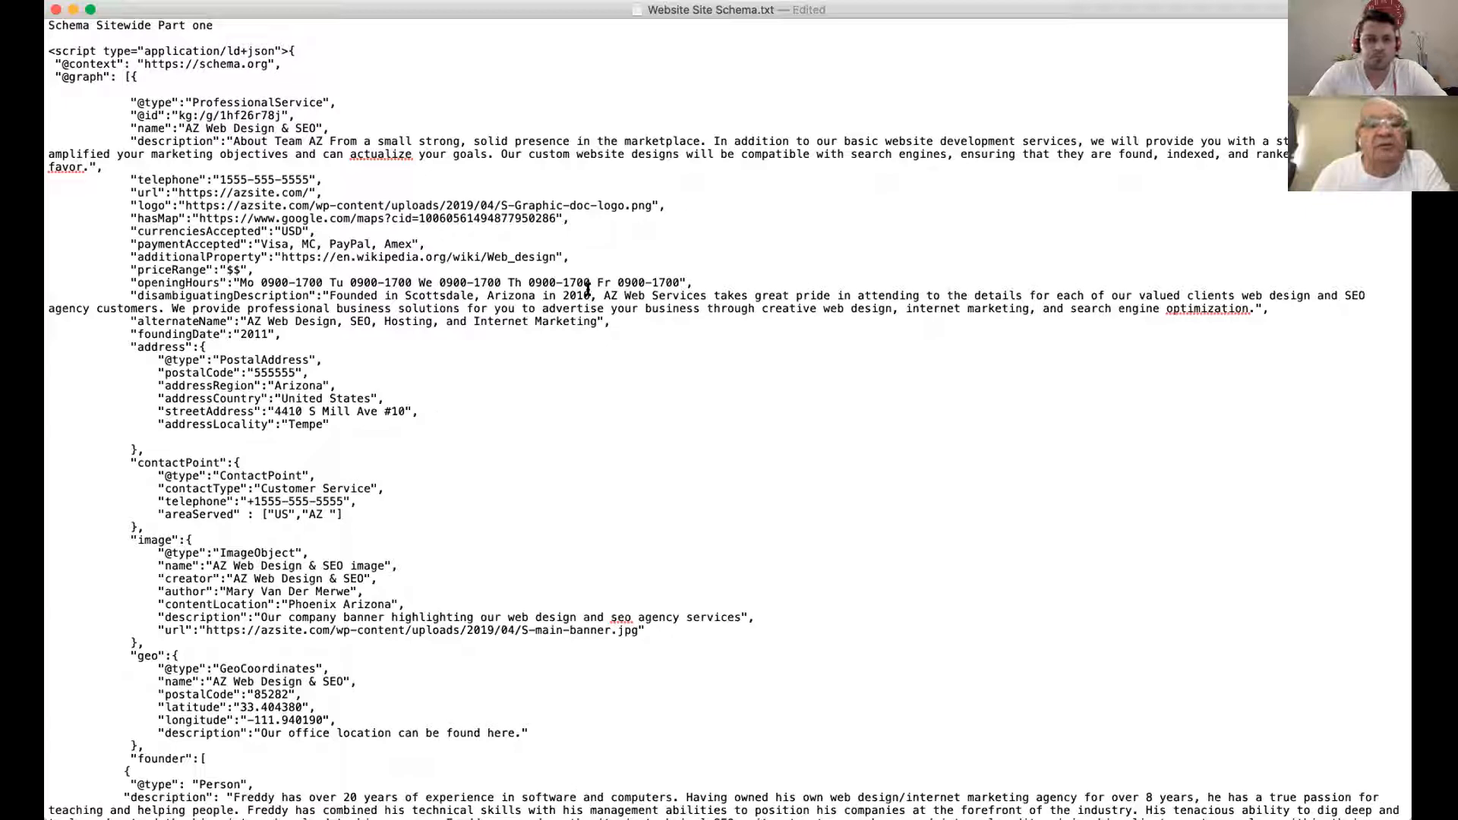
Step: Set the foundingDate value in the ProfessionalService schema to 2010
left_click(267, 330)
key("BackSpace")
type("0")
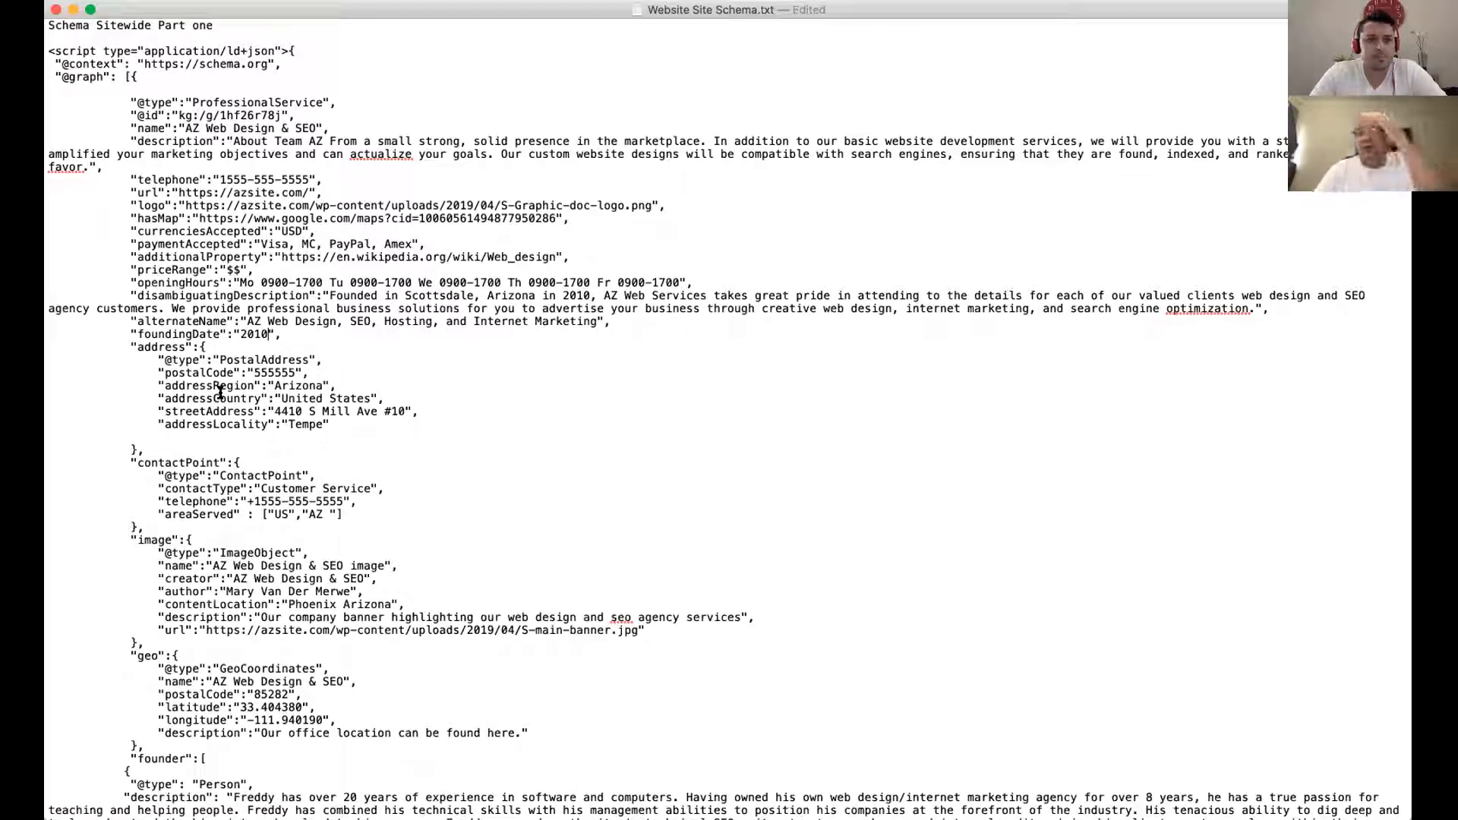
Step: Review the business details in the ProfessionalService schema, highlighting the full text of its description
scroll(530, 402, "down", 1)
scroll(530, 402, "down", 5)
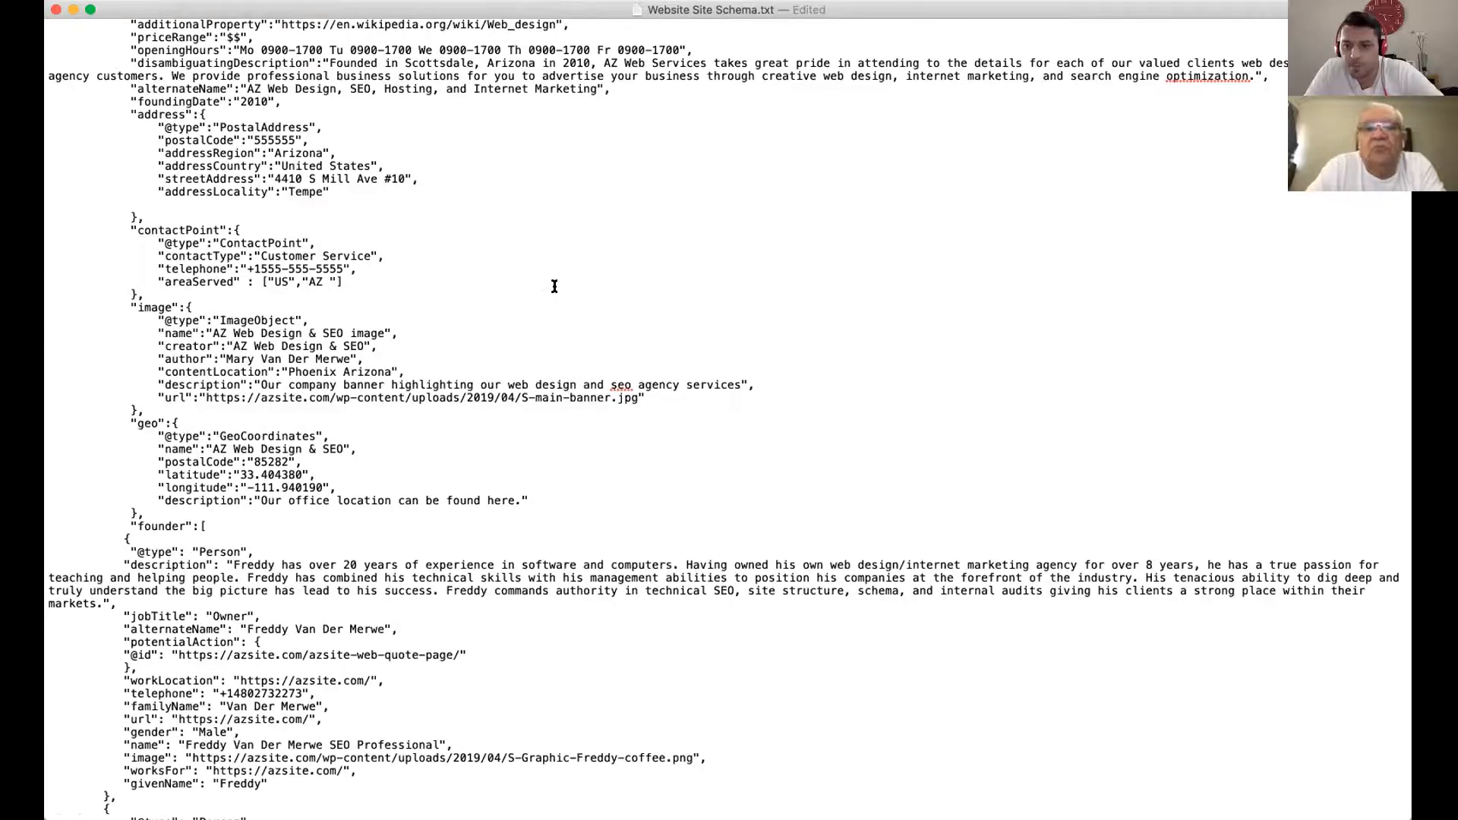
scroll(555, 286, "up", 6)
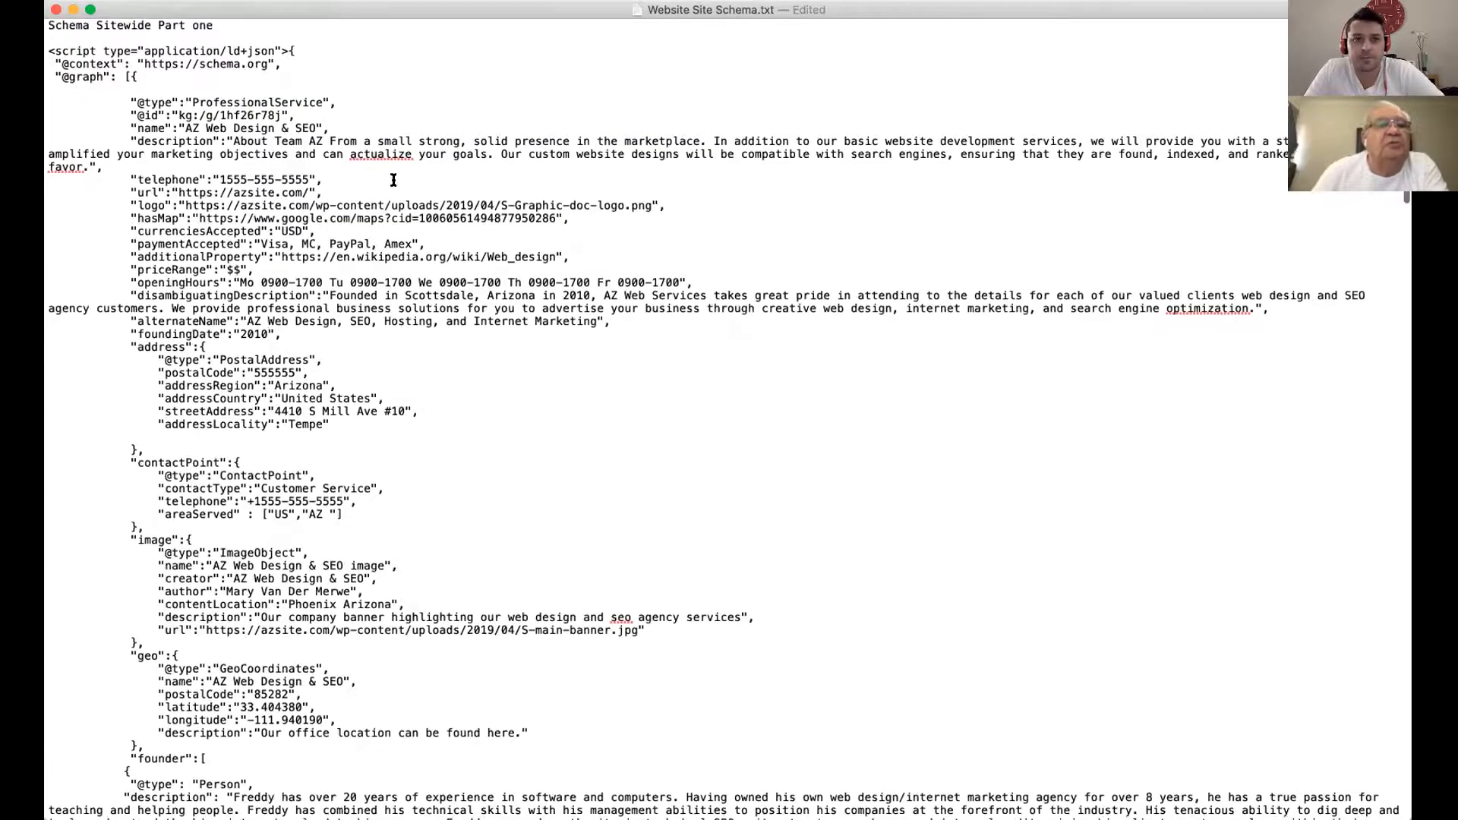
left_click_drag(231, 139, 84, 167)
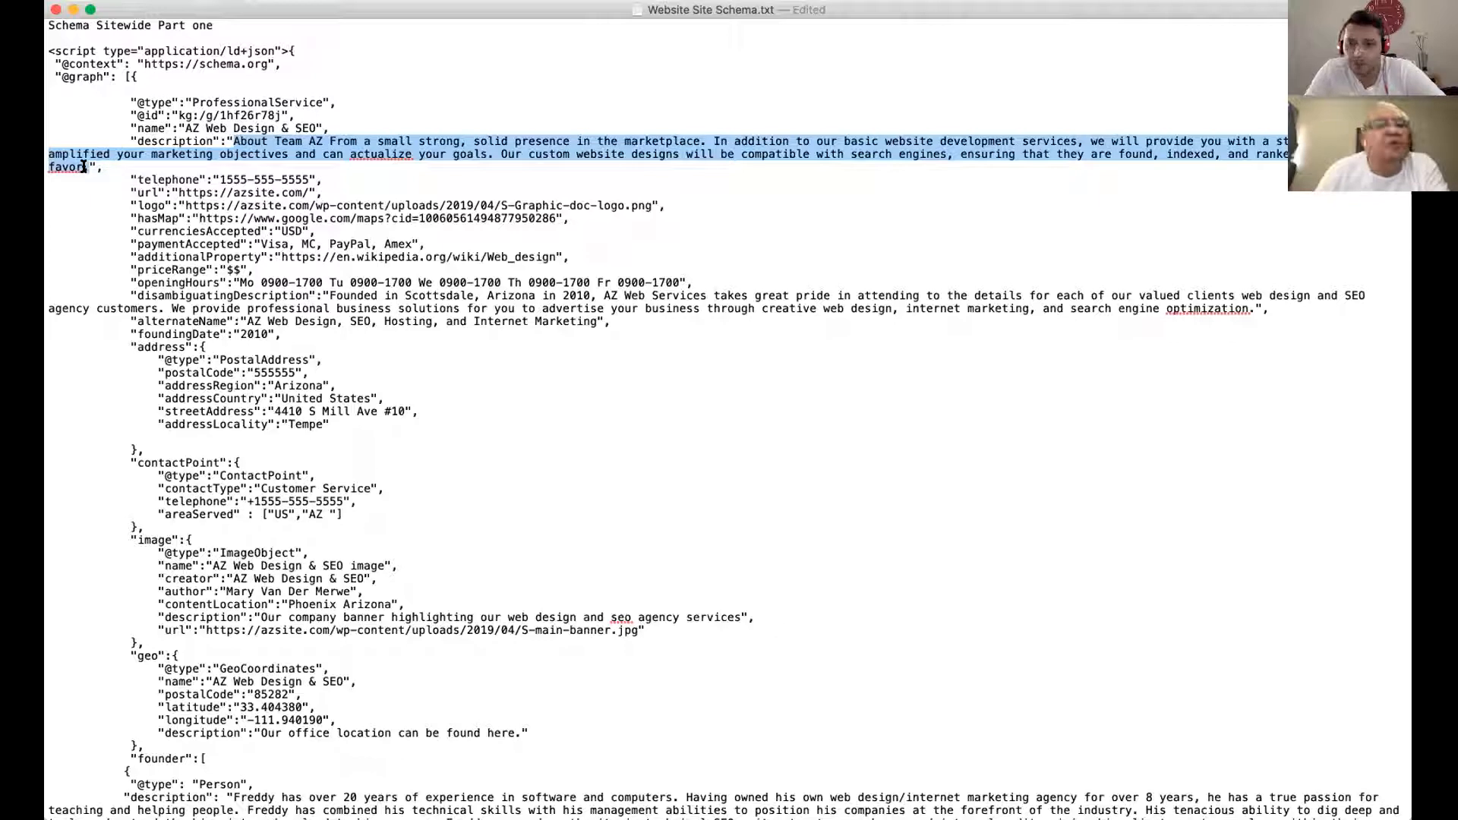
left_click_drag(83, 167, 90, 167)
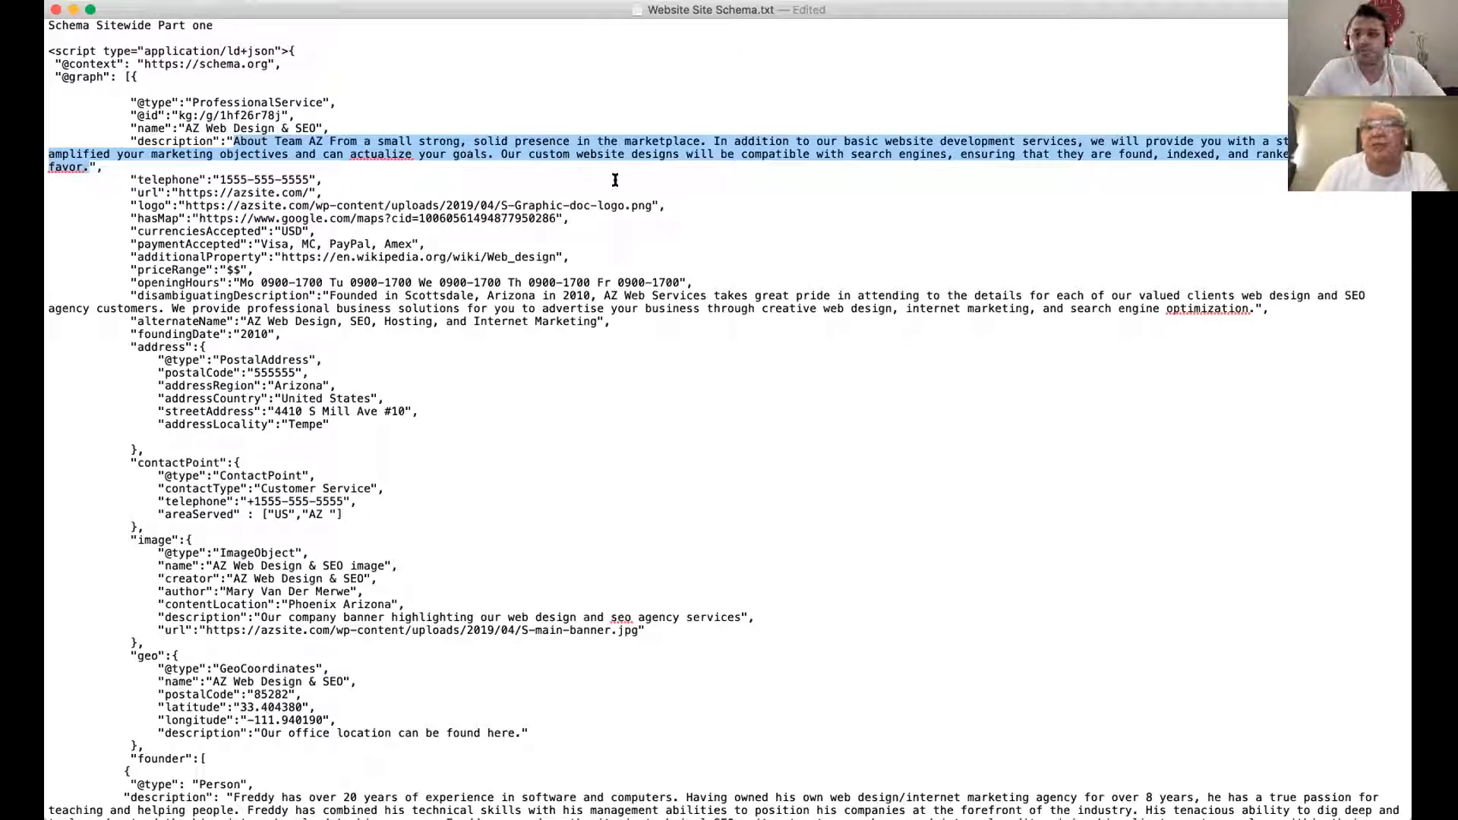
left_click(719, 222)
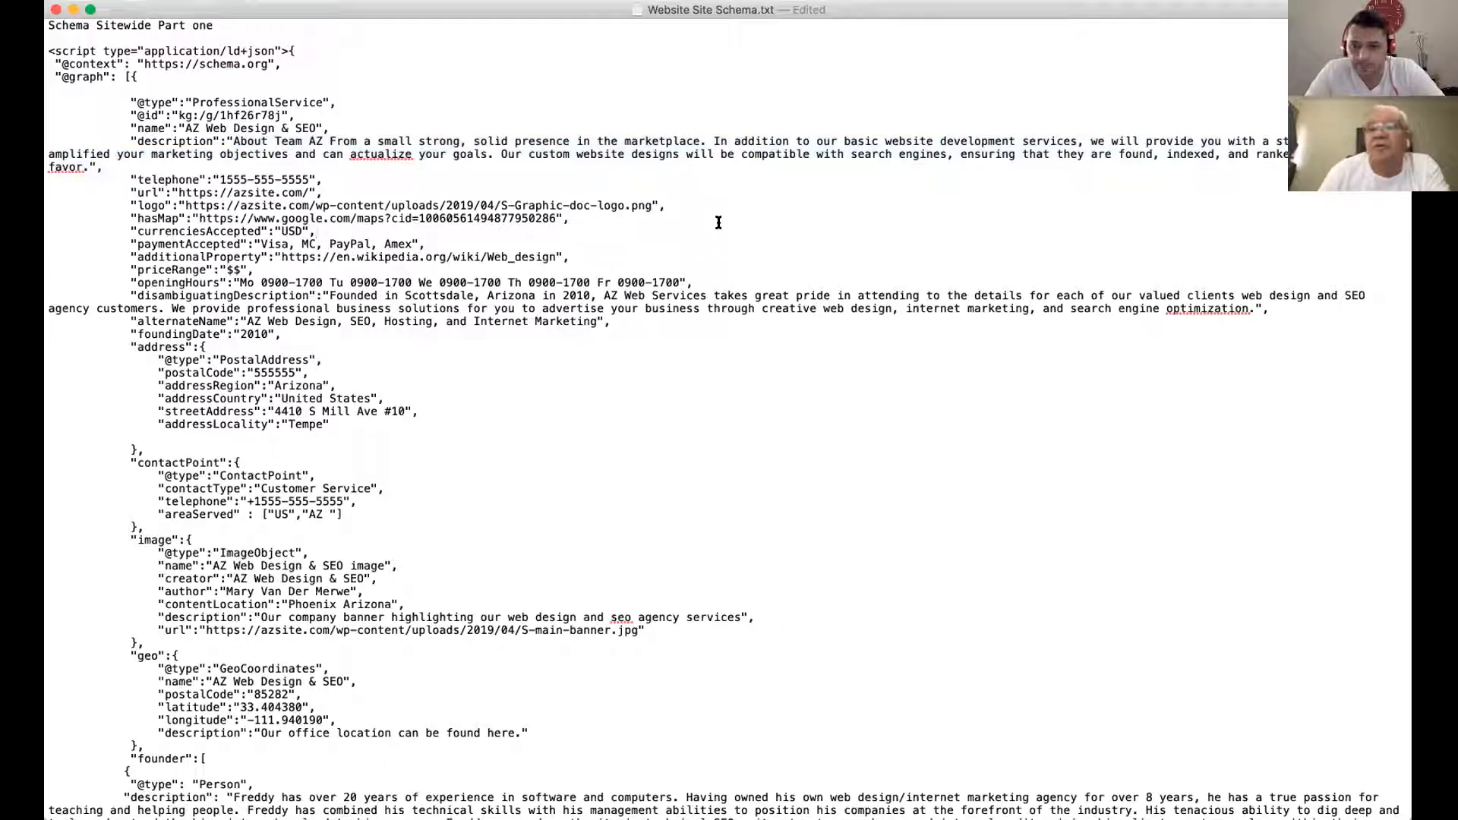
scroll(718, 222, "down", 5)
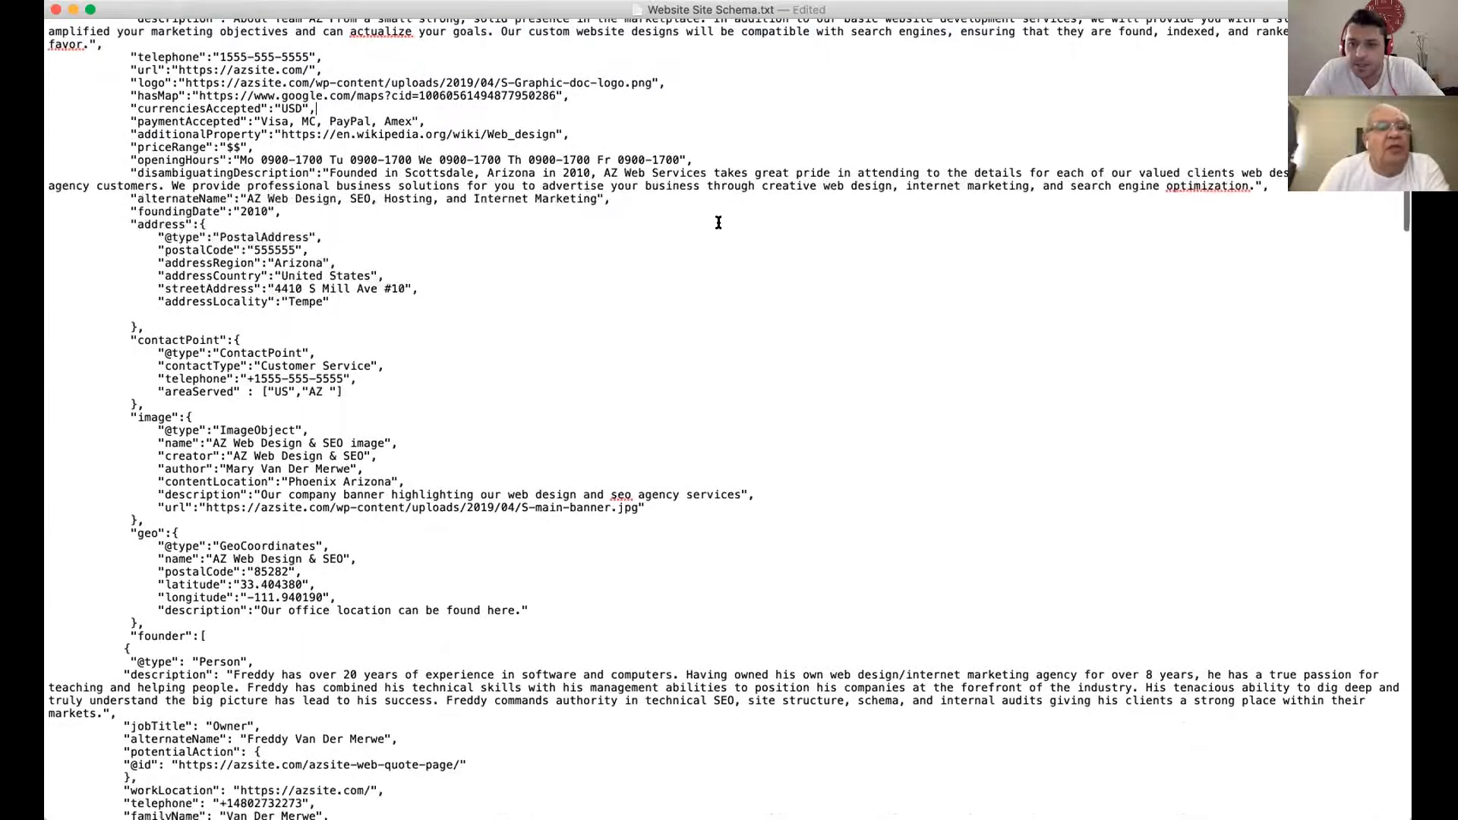
scroll(718, 222, "down", 2)
scroll(718, 223, "up", 3)
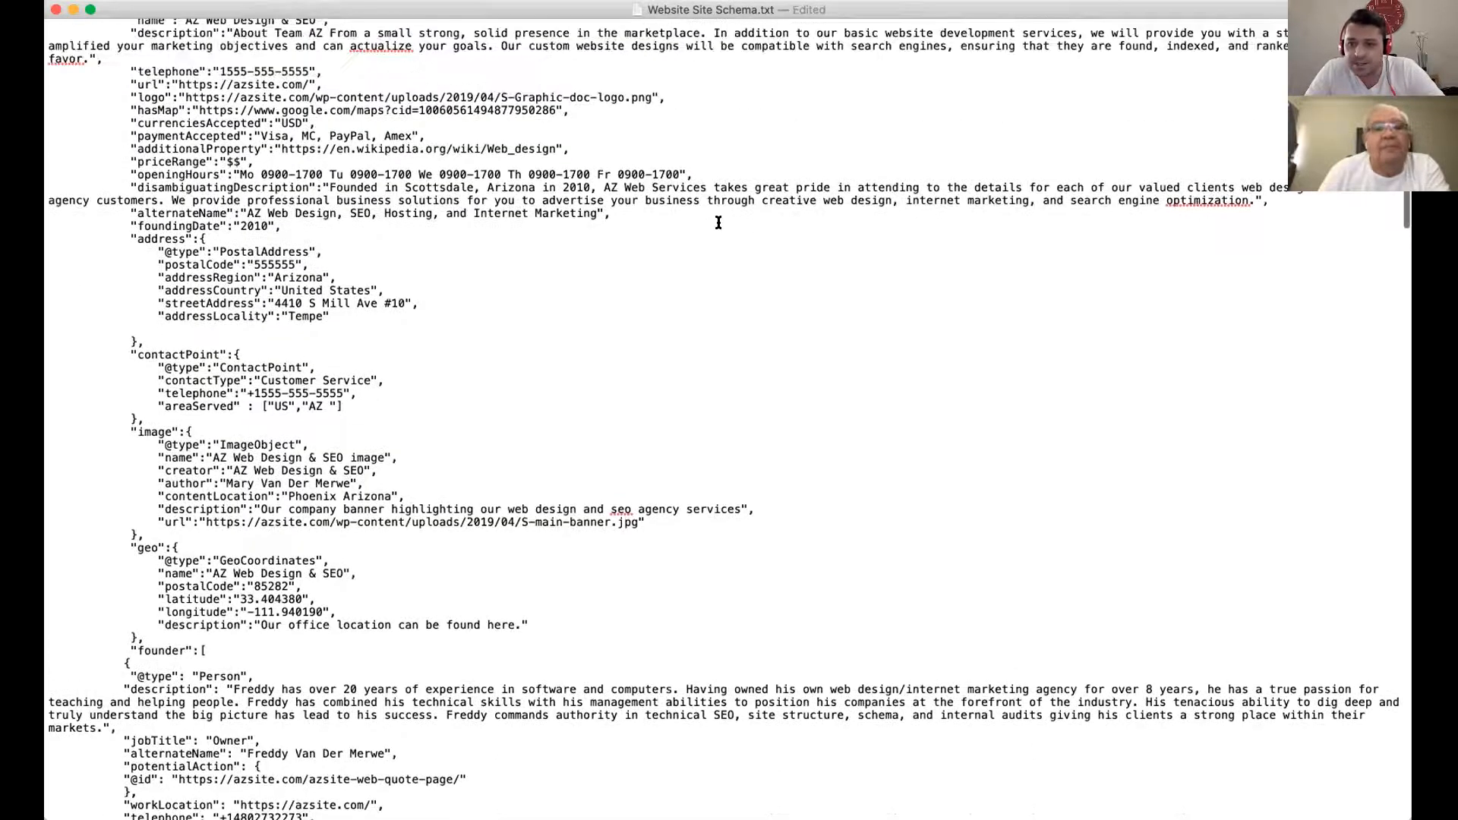
scroll(719, 223, "up", 3)
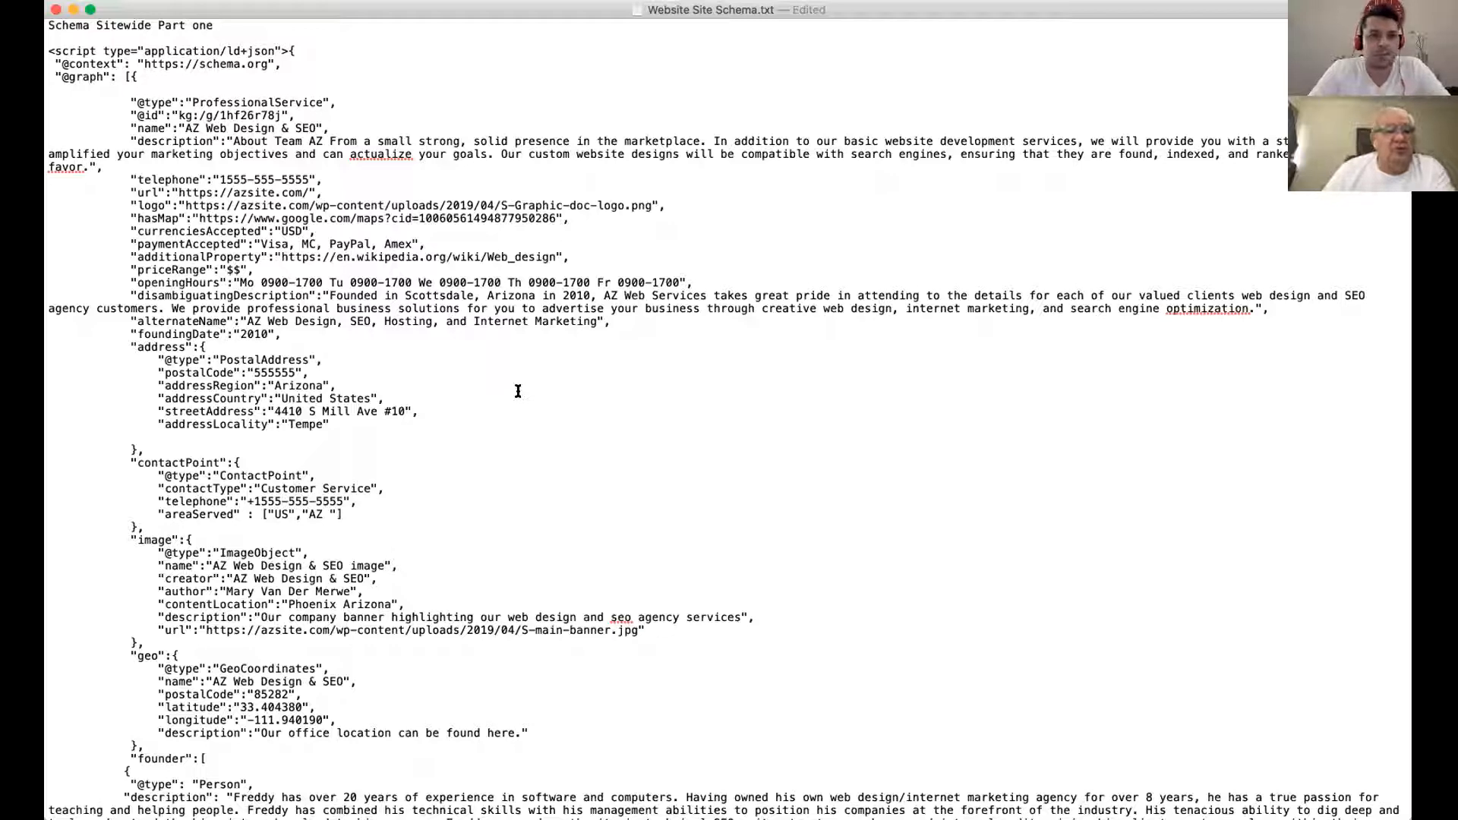
Step: Examine the address, contactPoint and image blocks of the schema, highlighting part of the image description about web design and SEO services
scroll(514, 390, "down", 3)
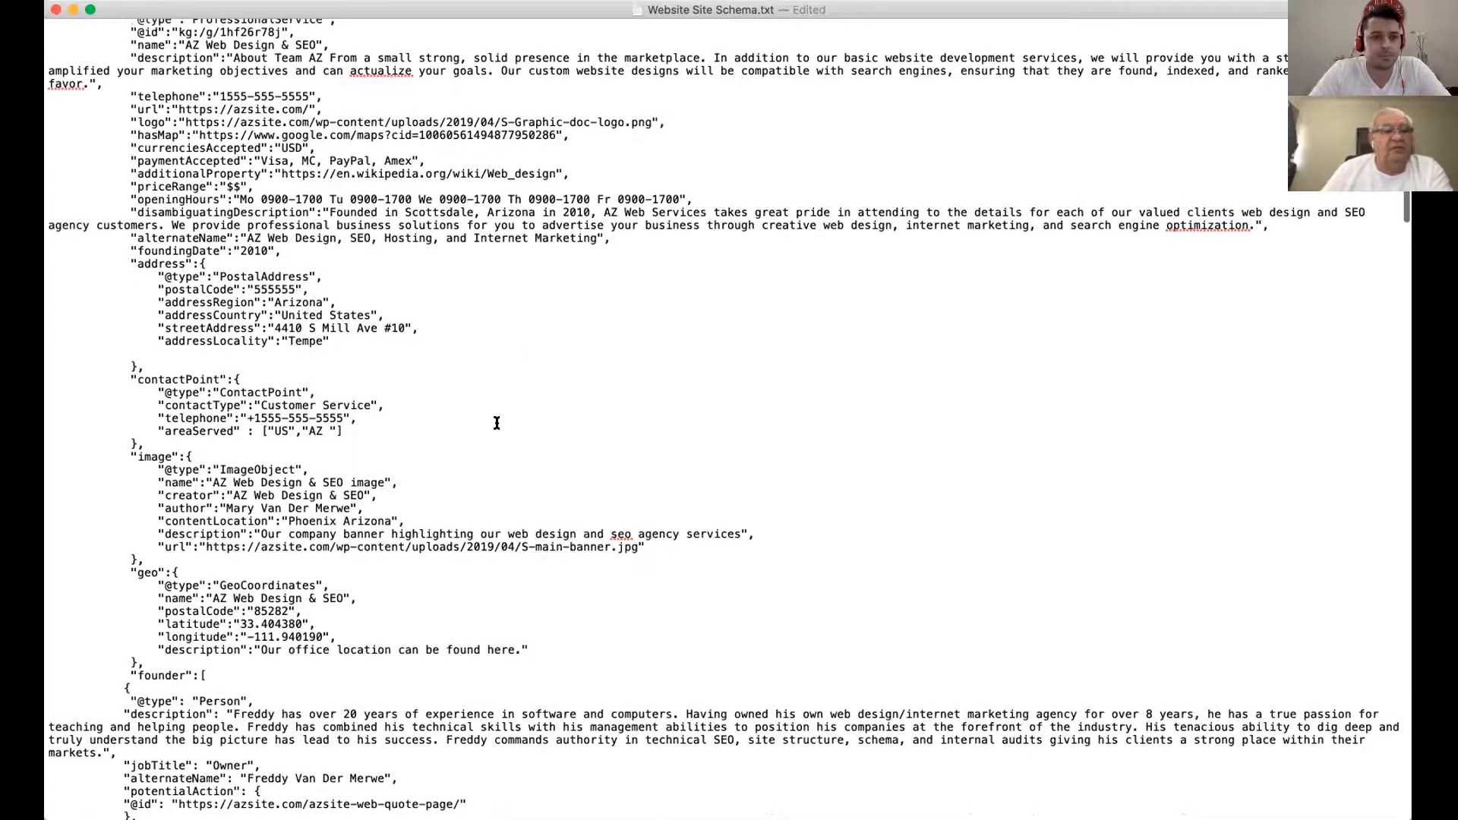
scroll(711, 344, "down", 3)
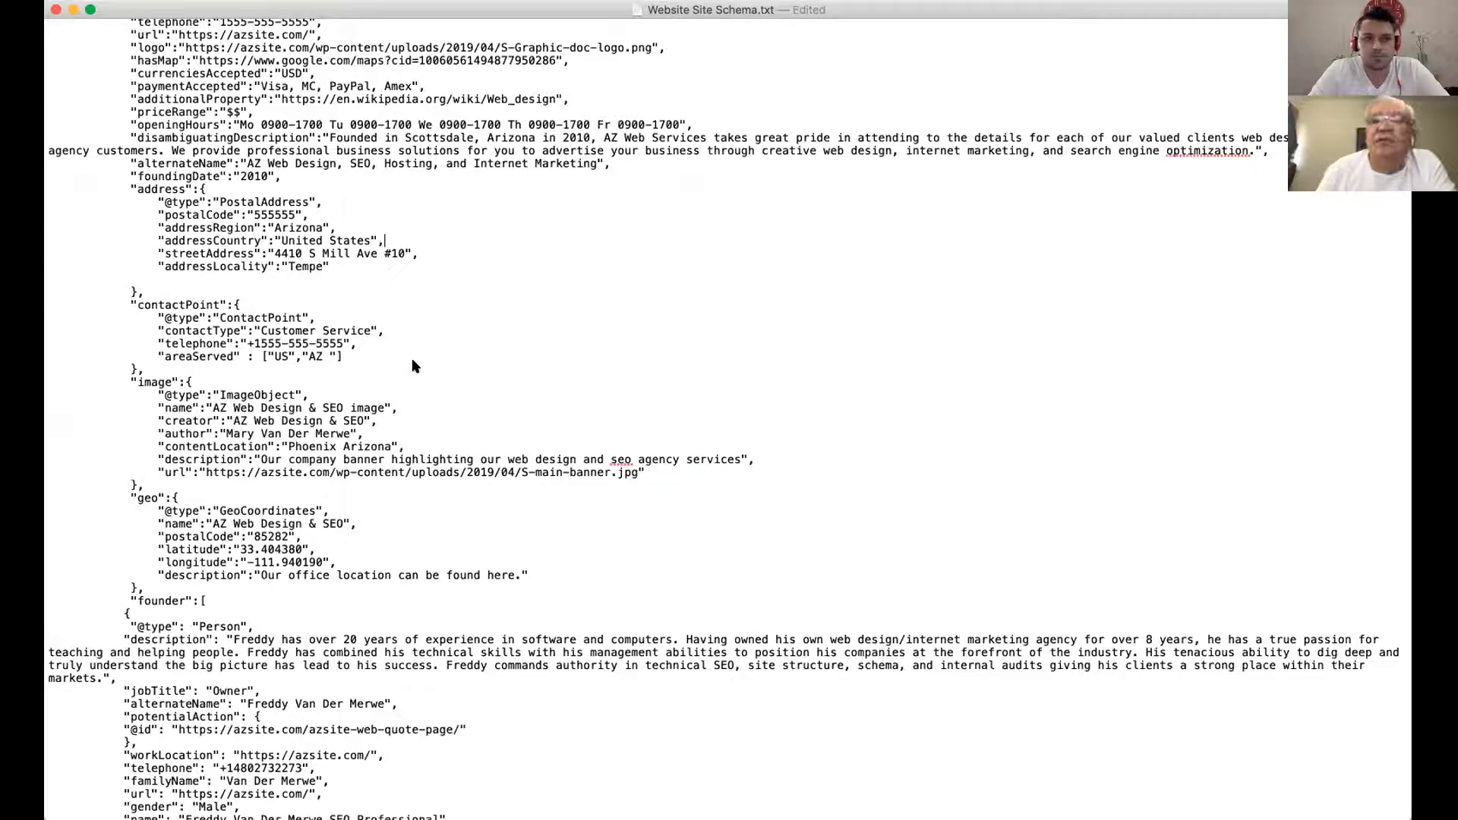
scroll(425, 349, "down", 3)
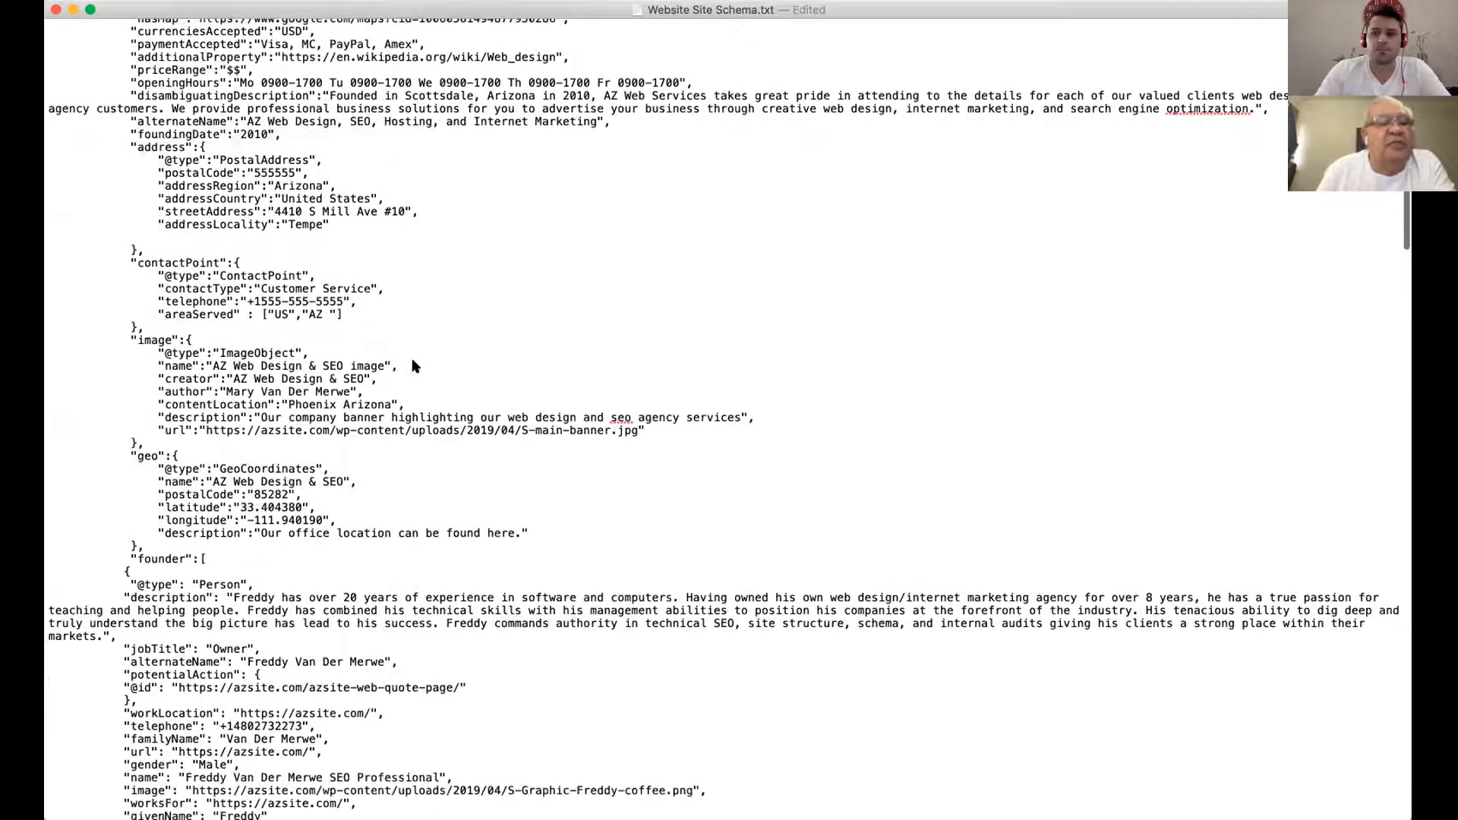
scroll(462, 314, "down", 3)
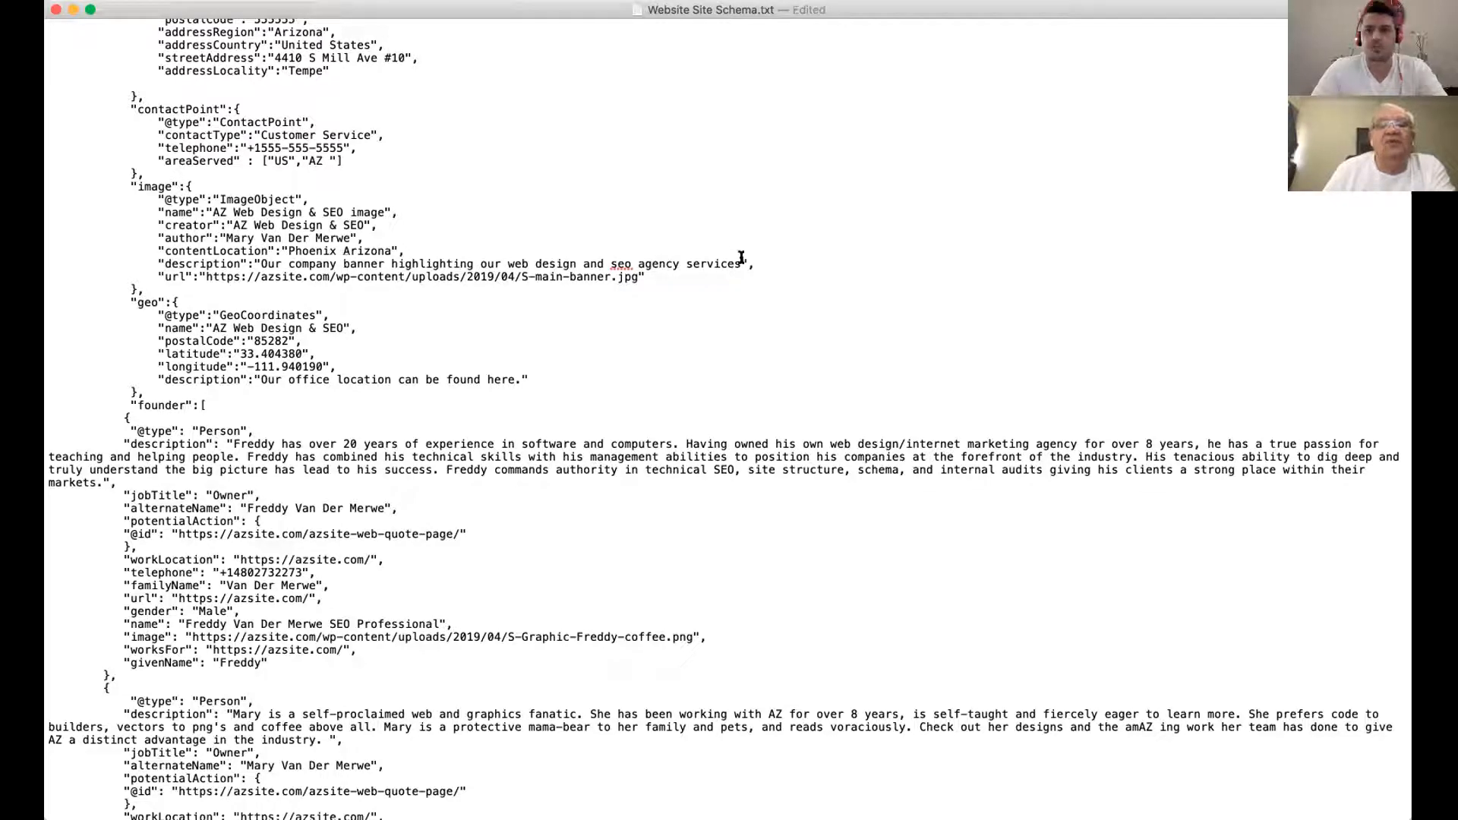
left_click_drag(742, 264, 451, 259)
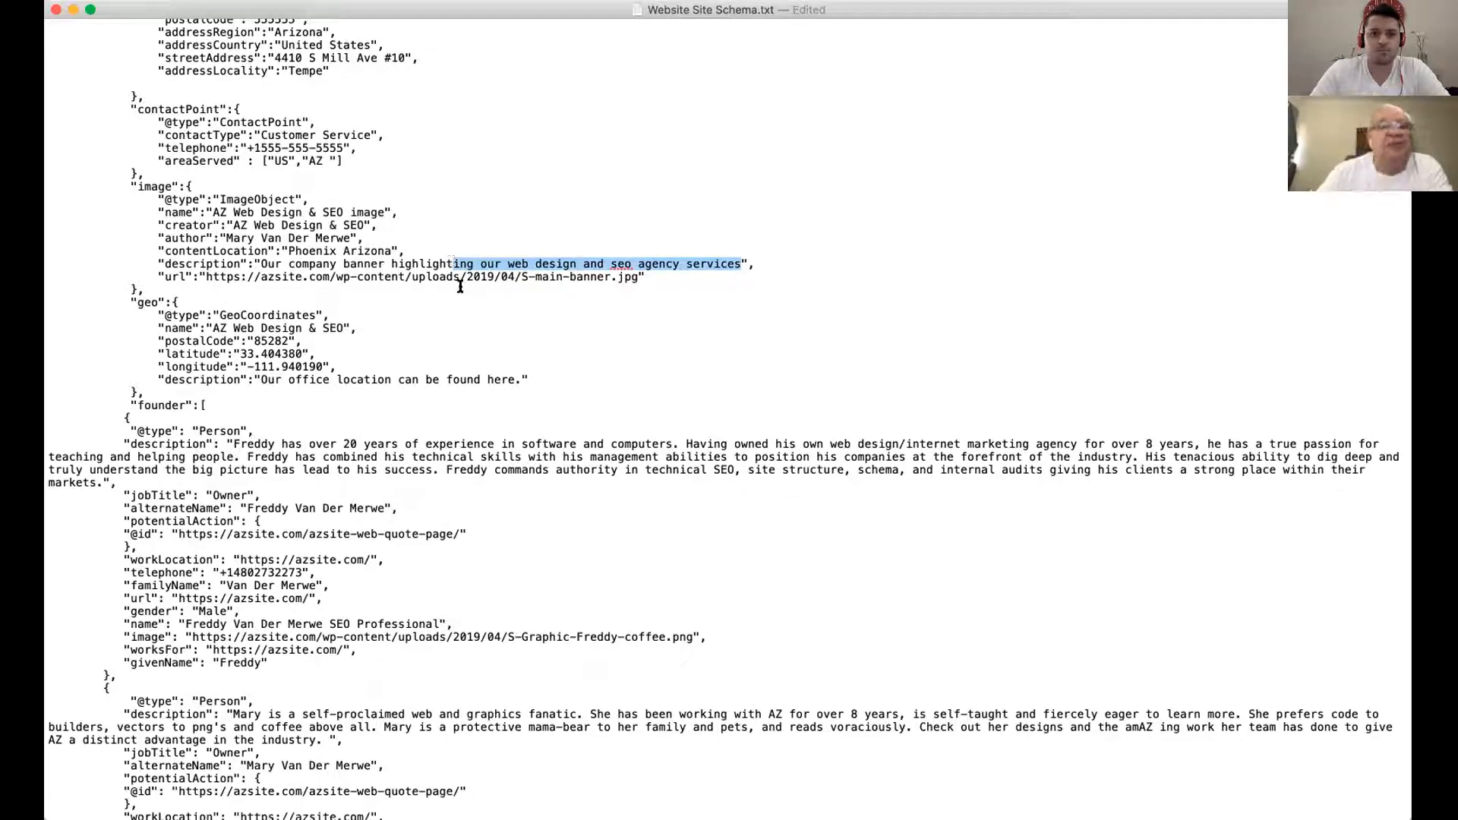
left_click(499, 286)
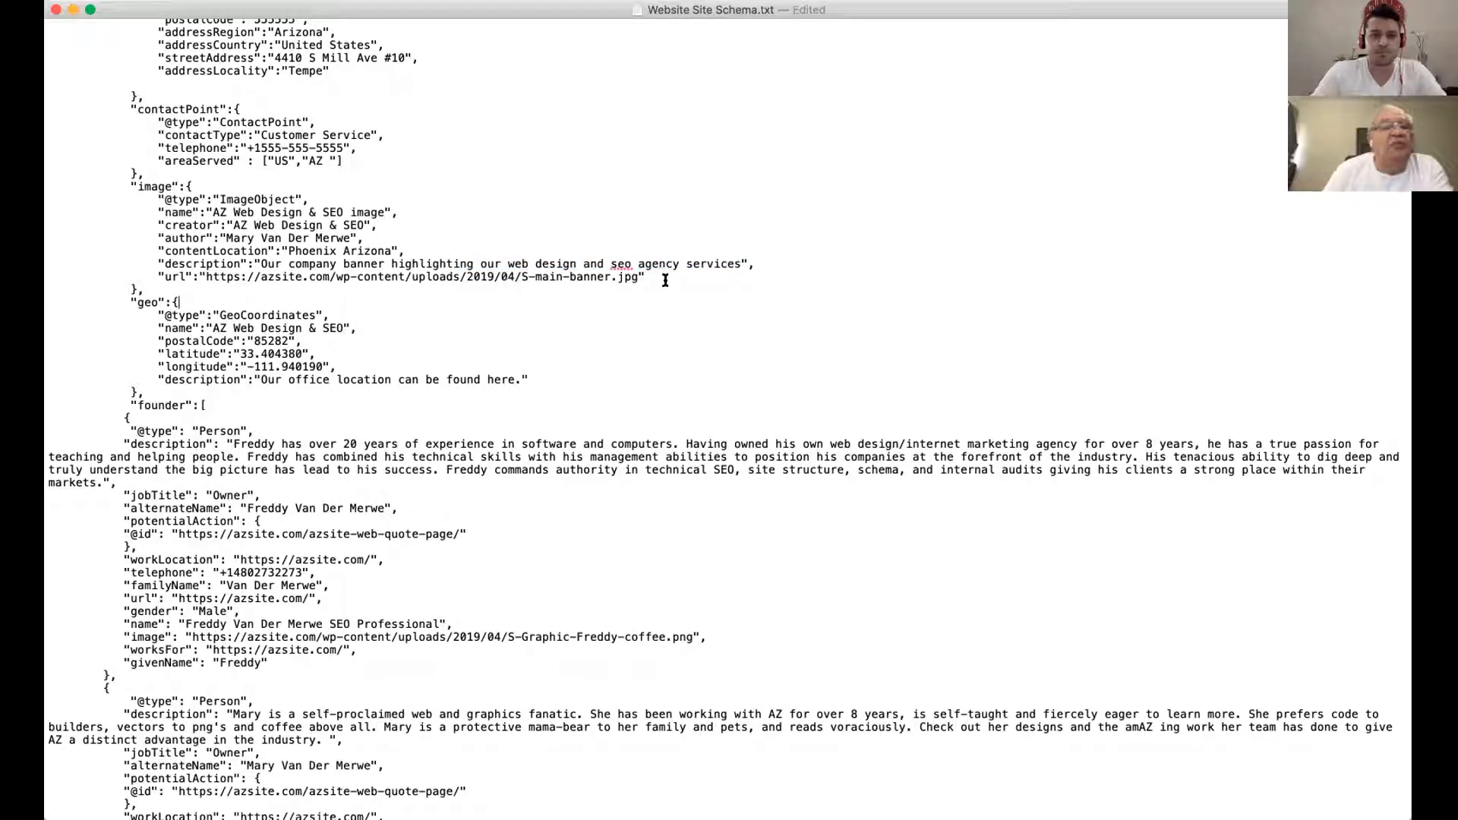
left_click(500, 298)
Step: Examine the geo coordinates block and the two Person entries under founder, continuing to the additionalType list
scroll(163, 245, "down", 3)
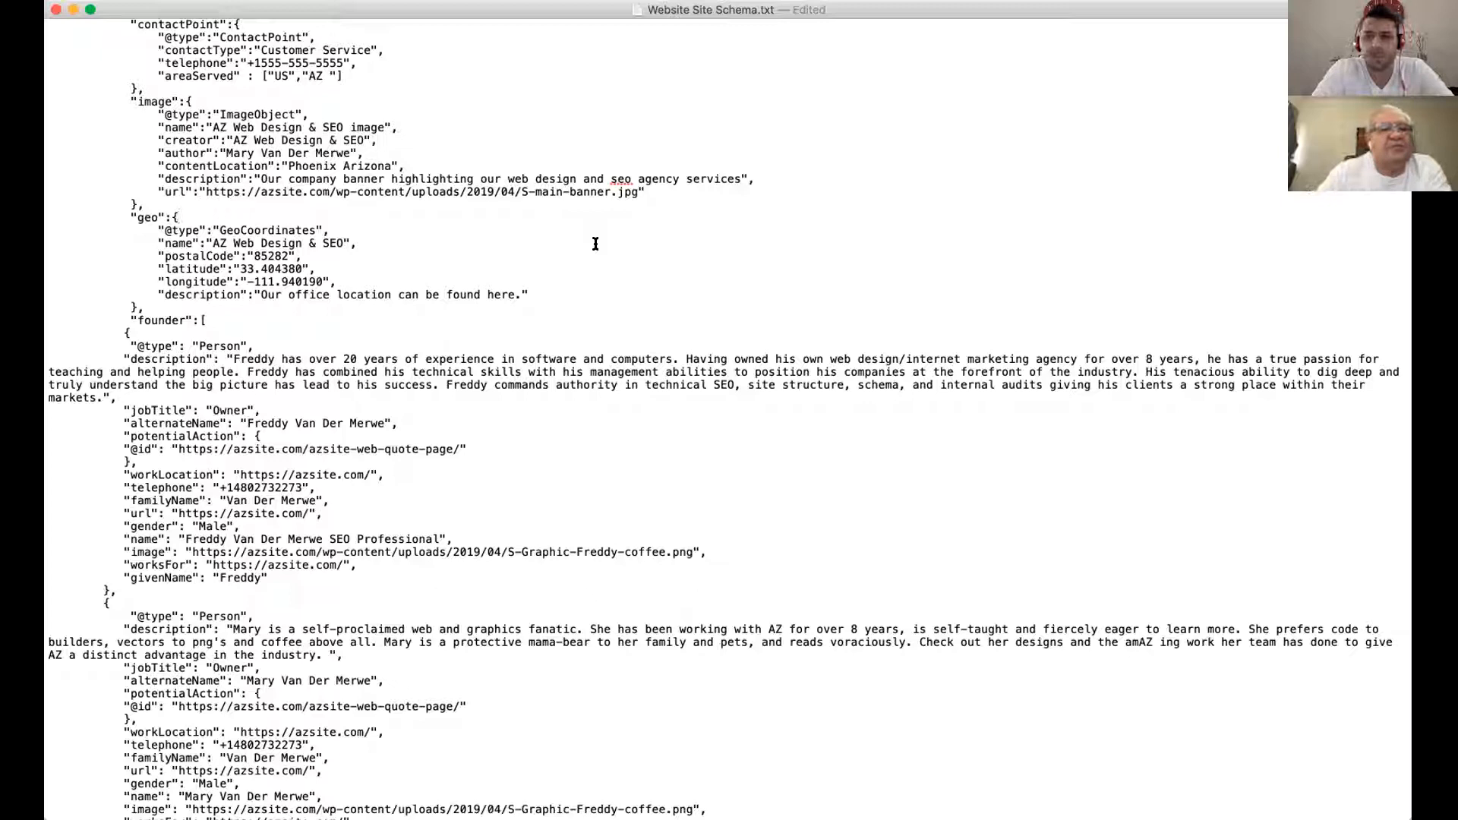
scroll(595, 243, "down", 3)
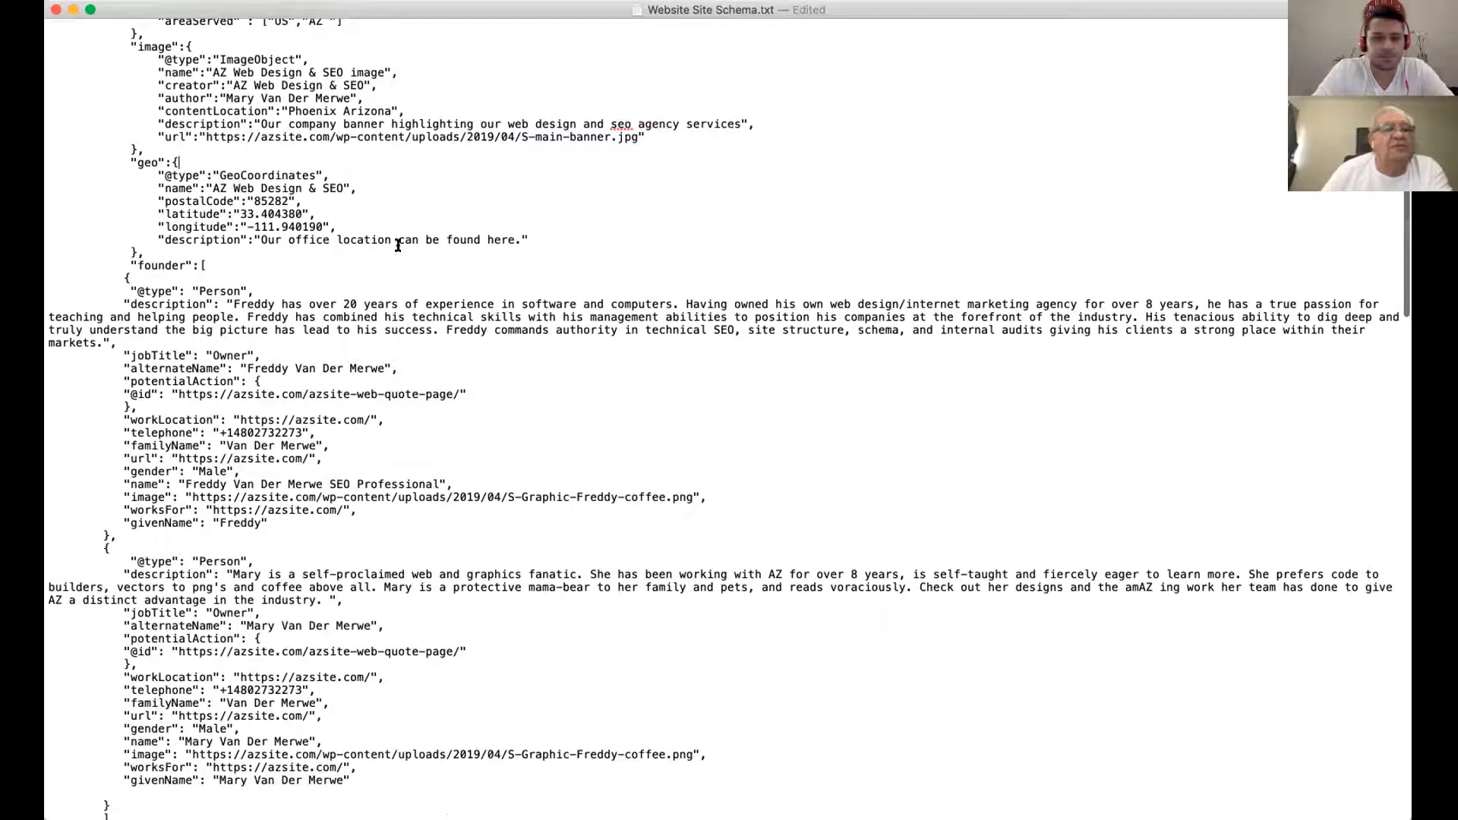
scroll(394, 259, "down", 4)
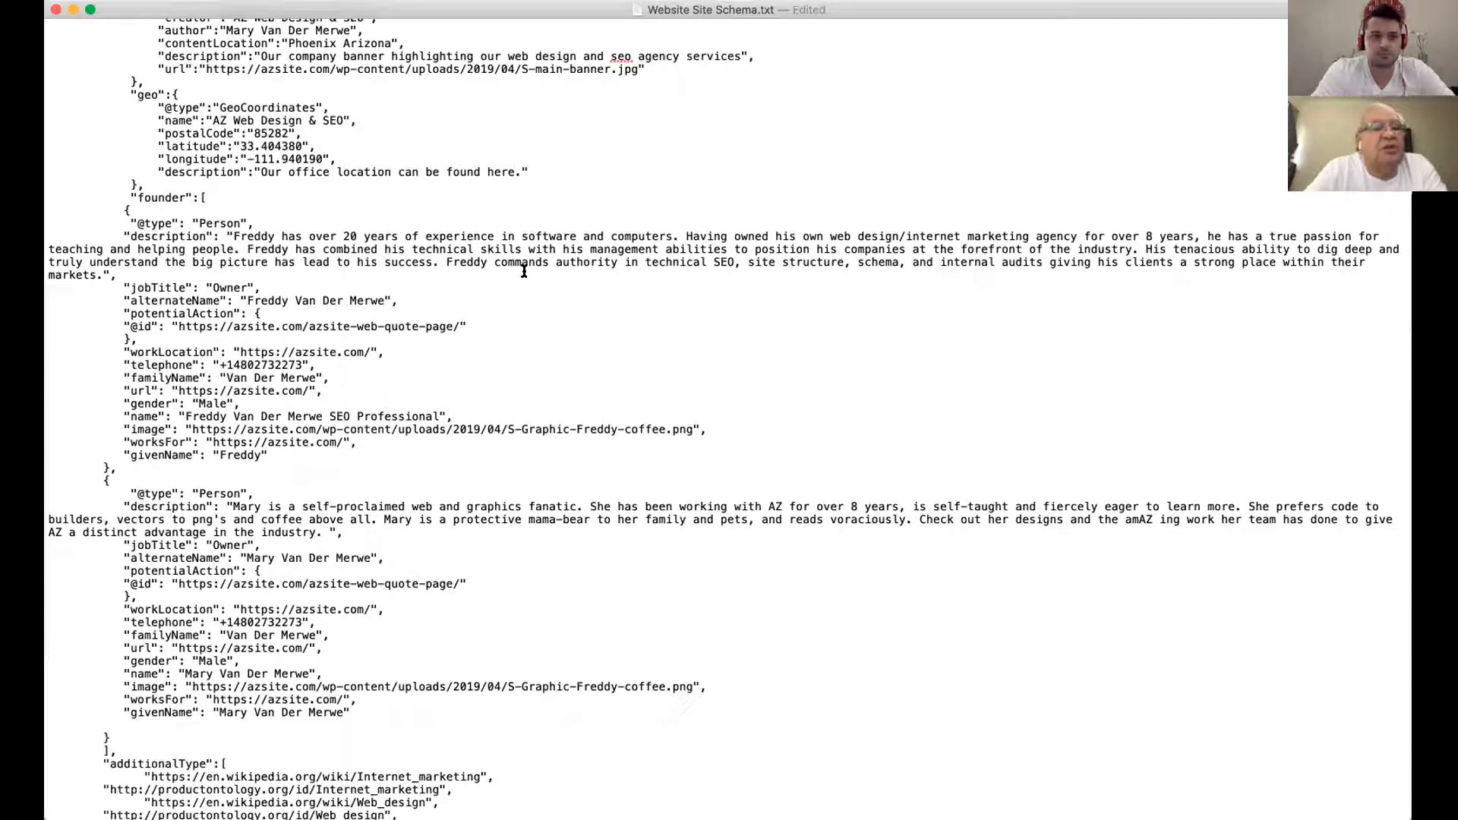
scroll(453, 247, "down", 1)
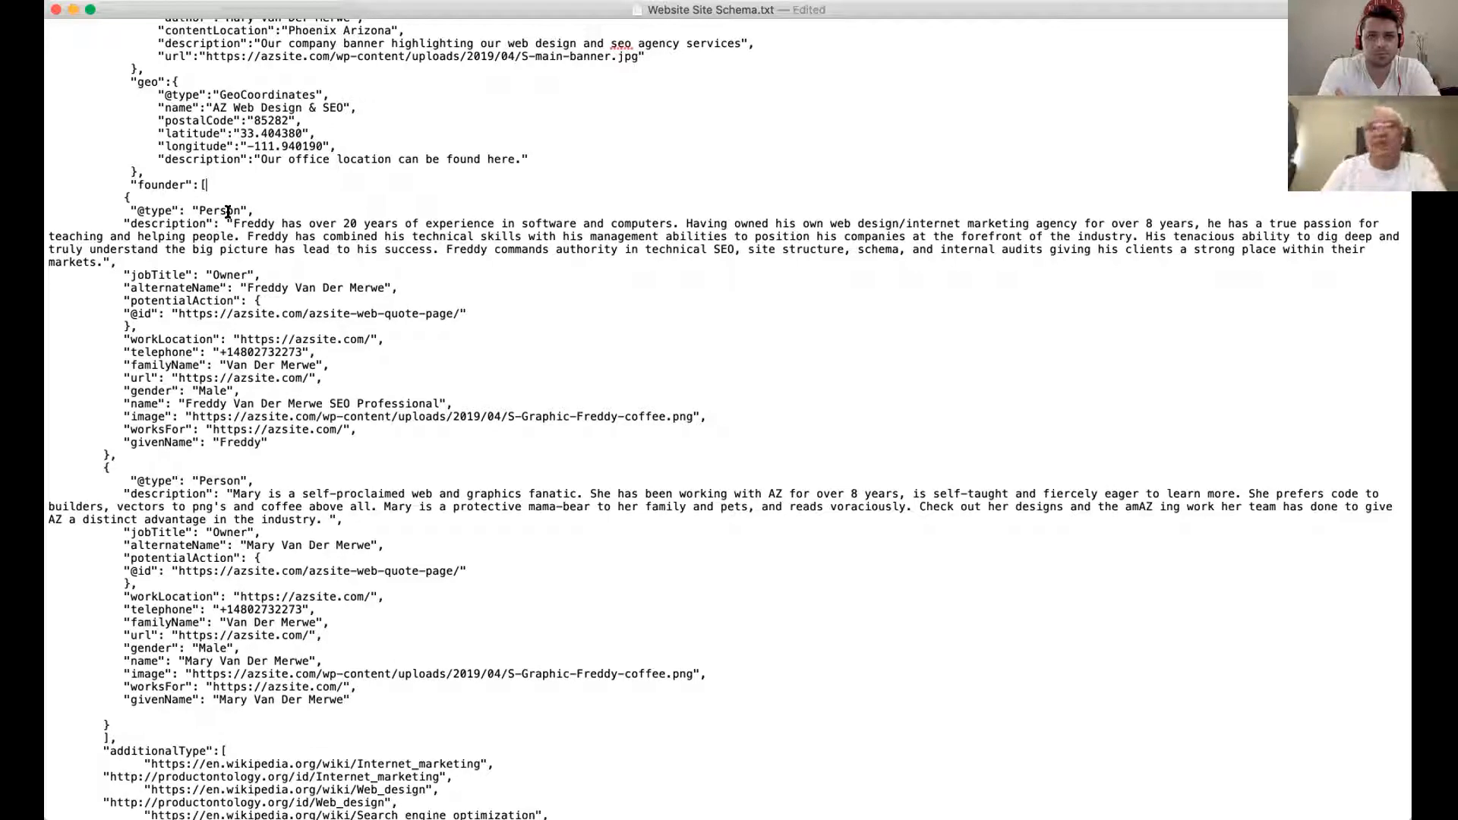
scroll(228, 213, "down", 1)
scroll(322, 214, "down", 3)
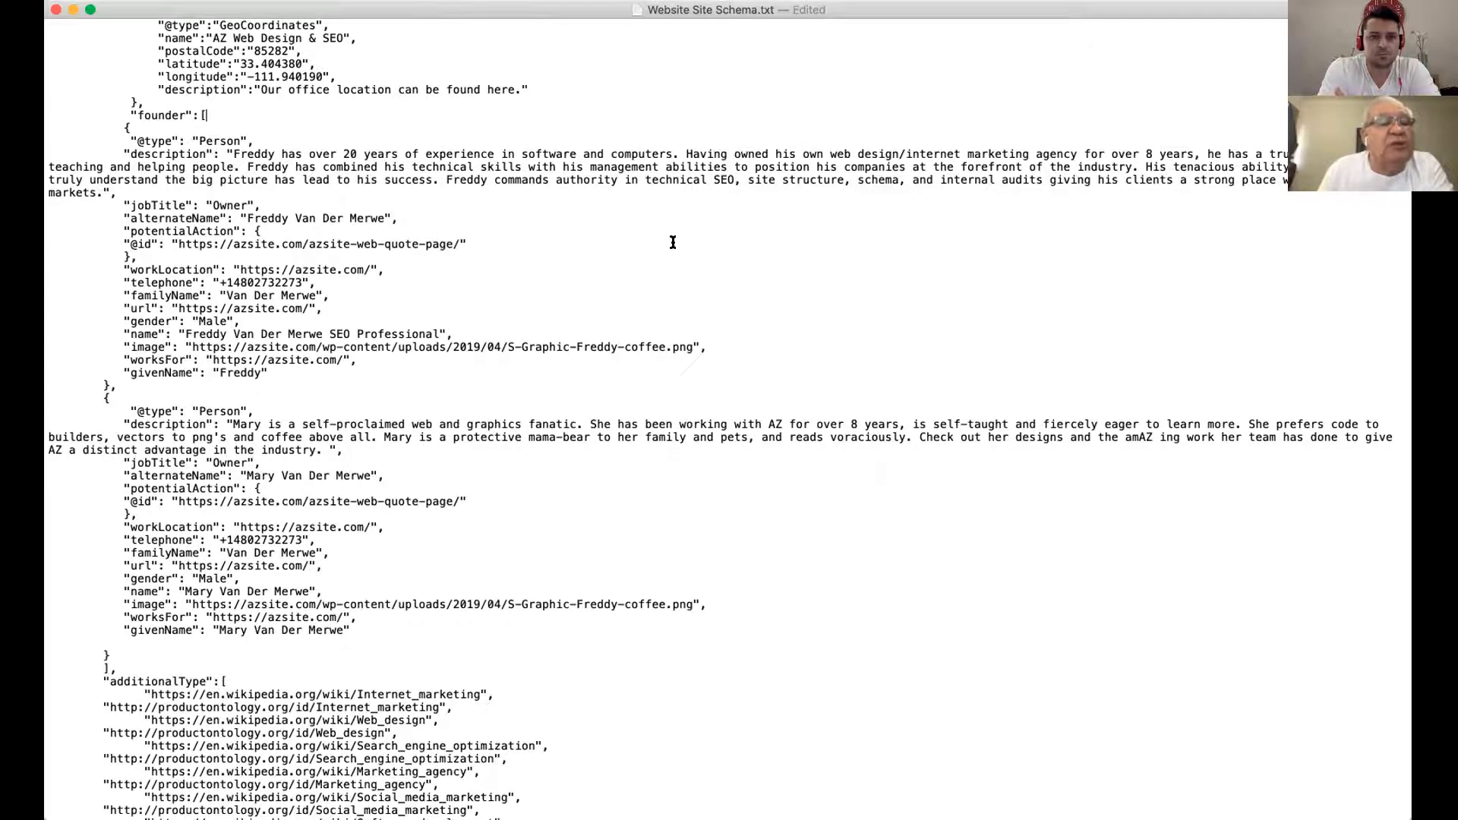
Step: Replace the telephone number in the first founder's Person entry with a dummy number, keeping the +1 country code
scroll(673, 241, "down", 2)
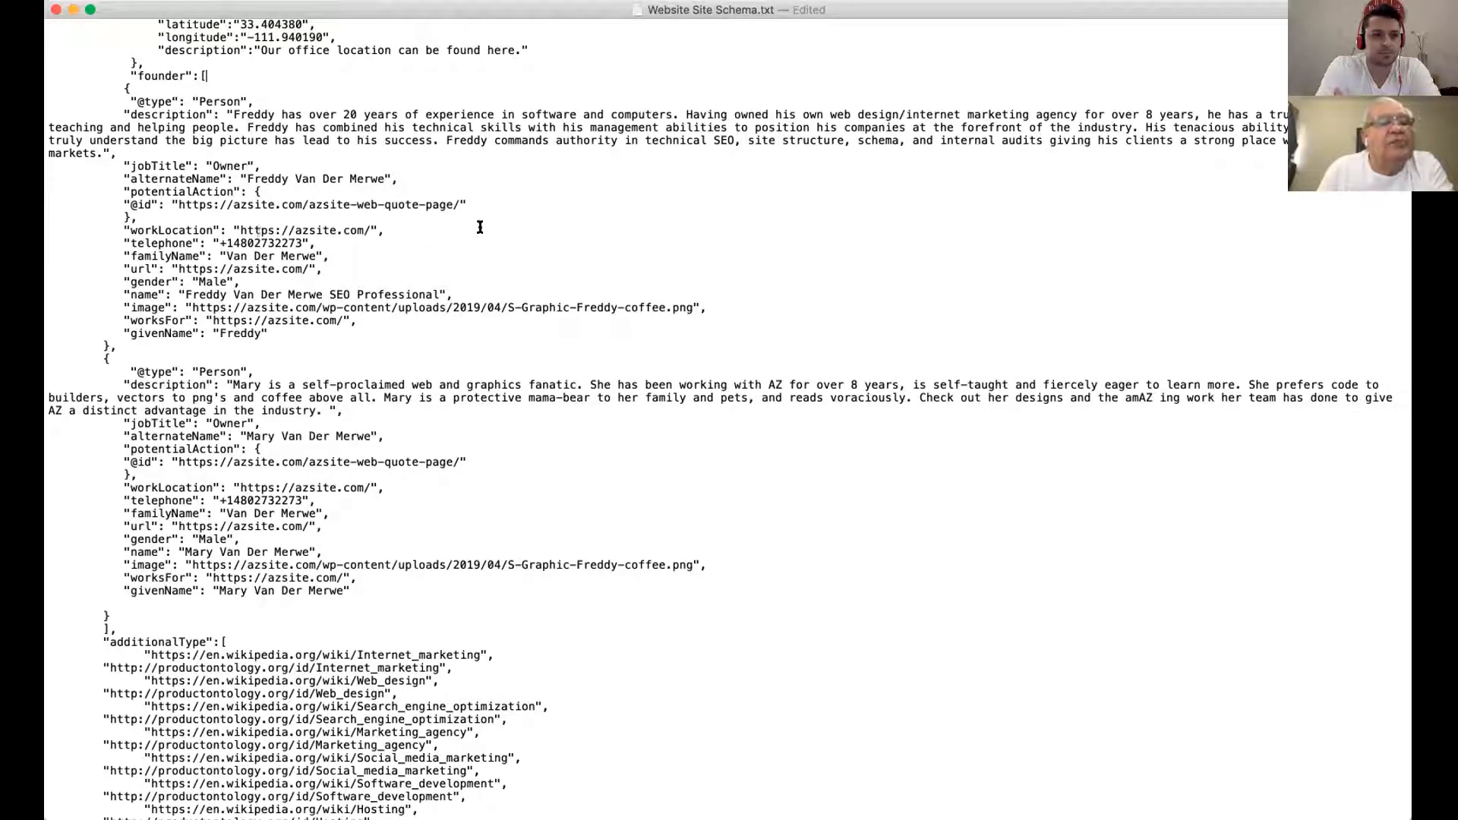
left_click_drag(302, 241, 234, 240)
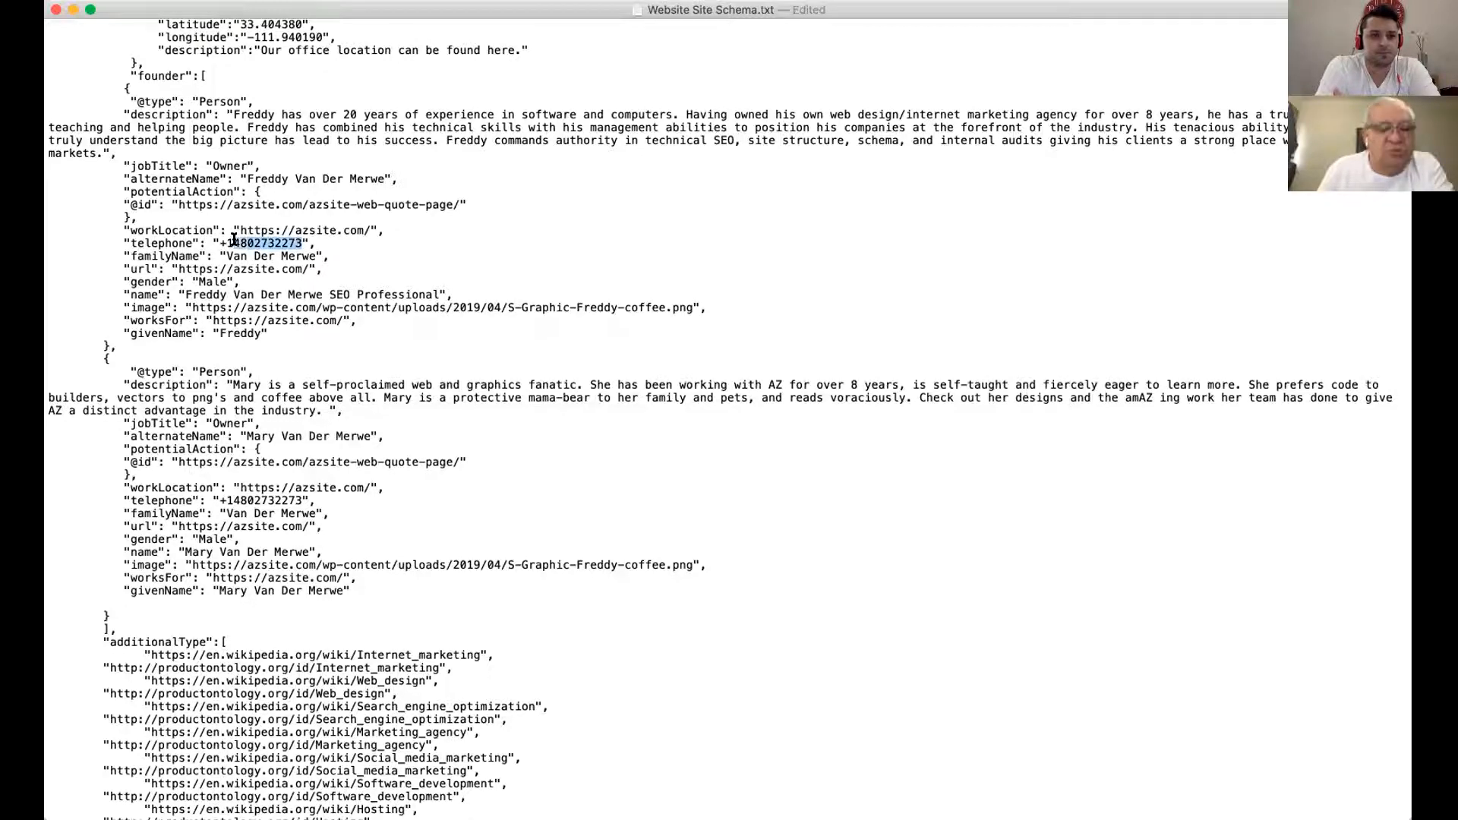
type("555555555")
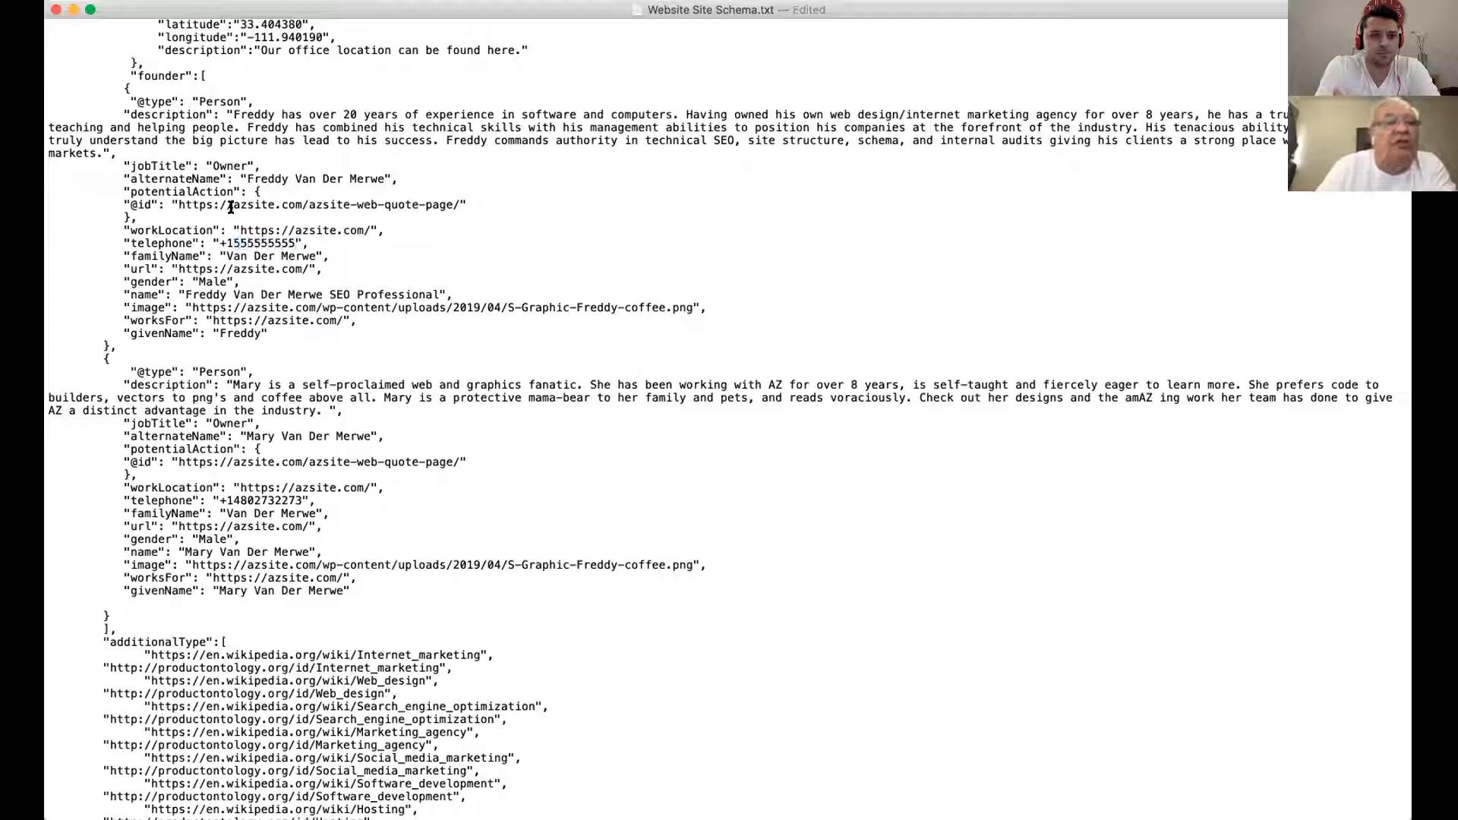
left_click(404, 220)
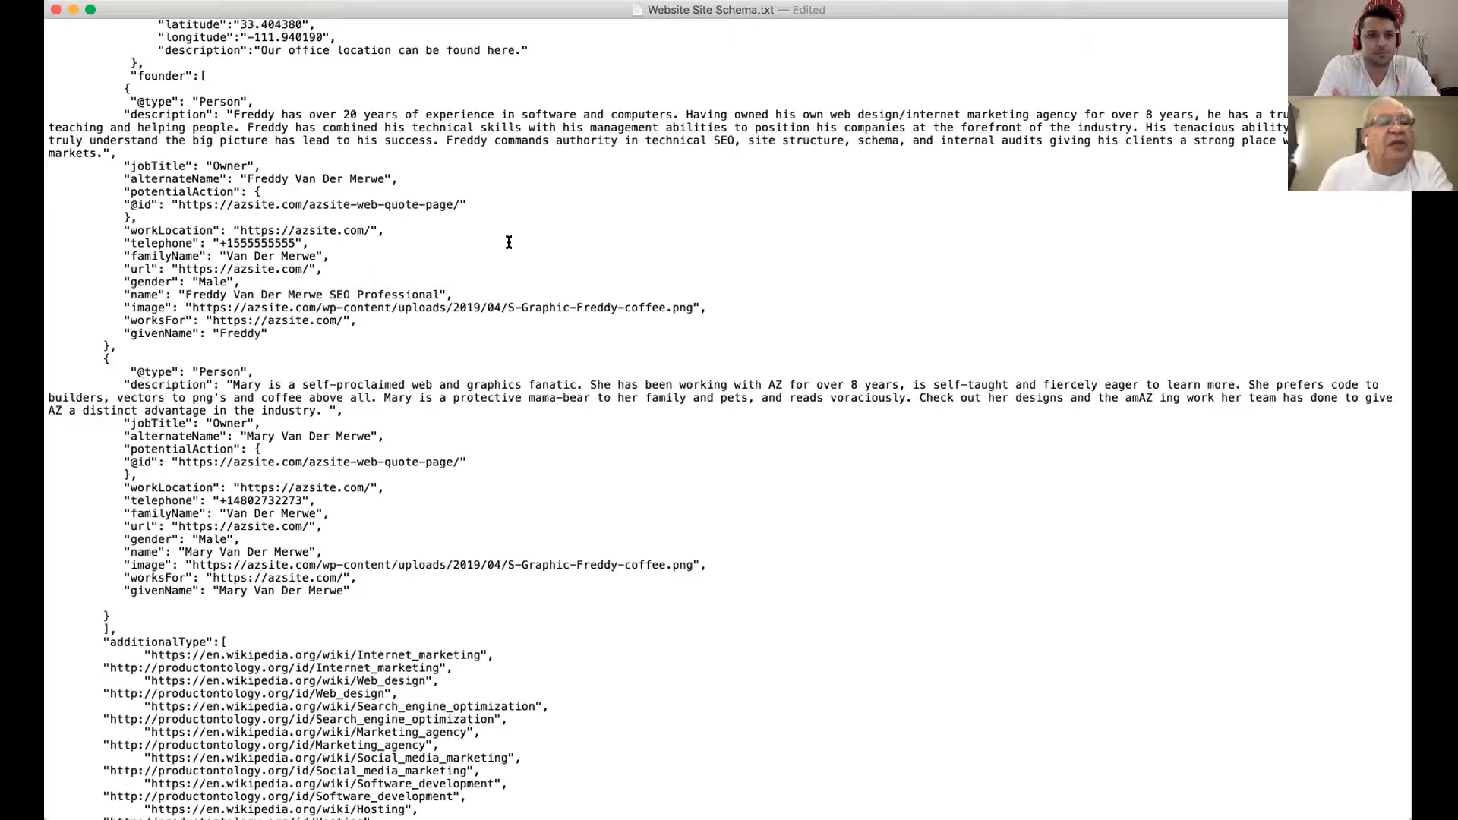
Step: Review the remaining properties of both founder Person entries, from potentialAction and workLocation to worksFor and givenName
scroll(425, 228, "down", 3)
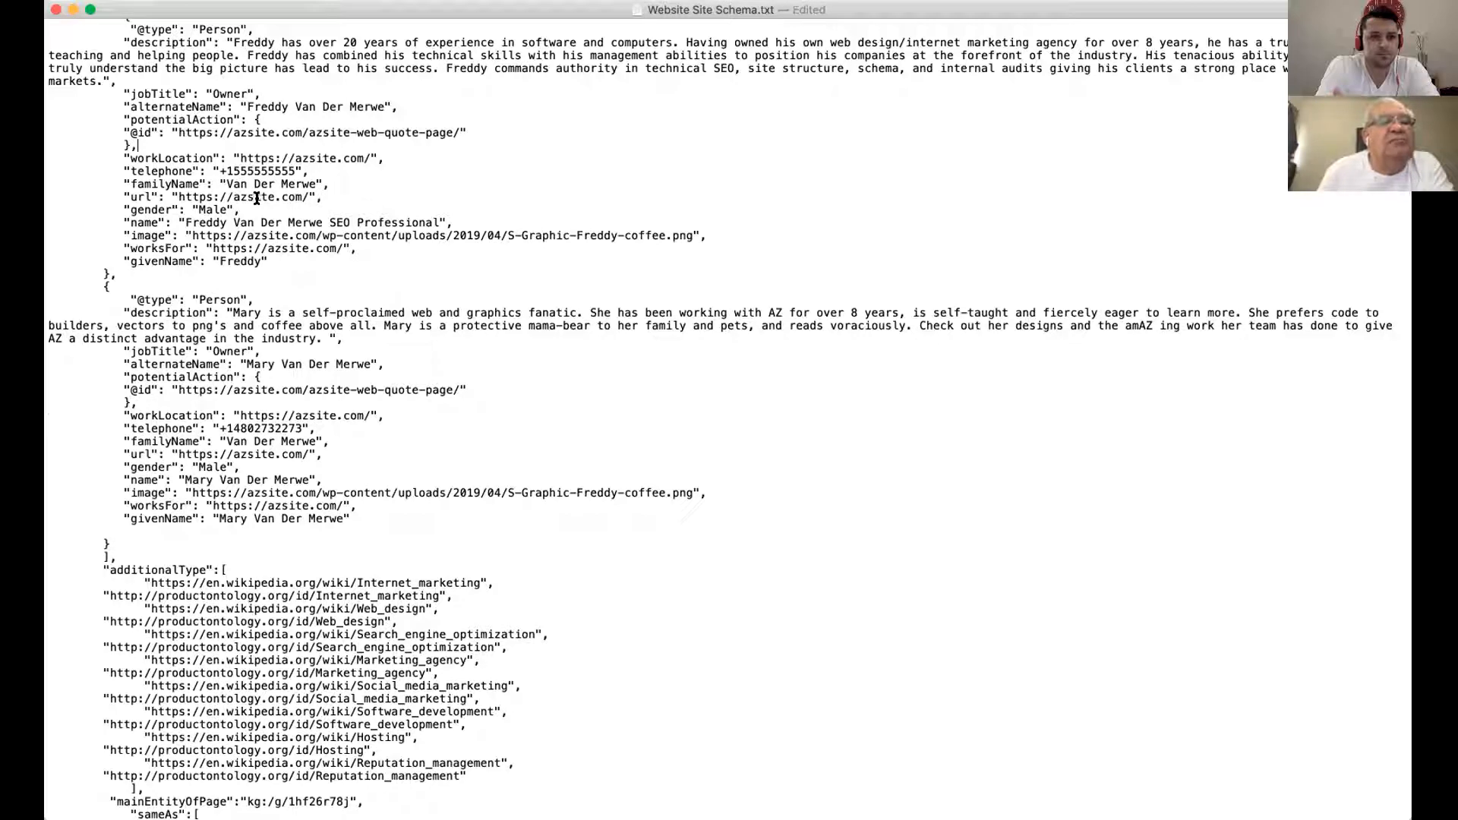
scroll(491, 186, "down", 1)
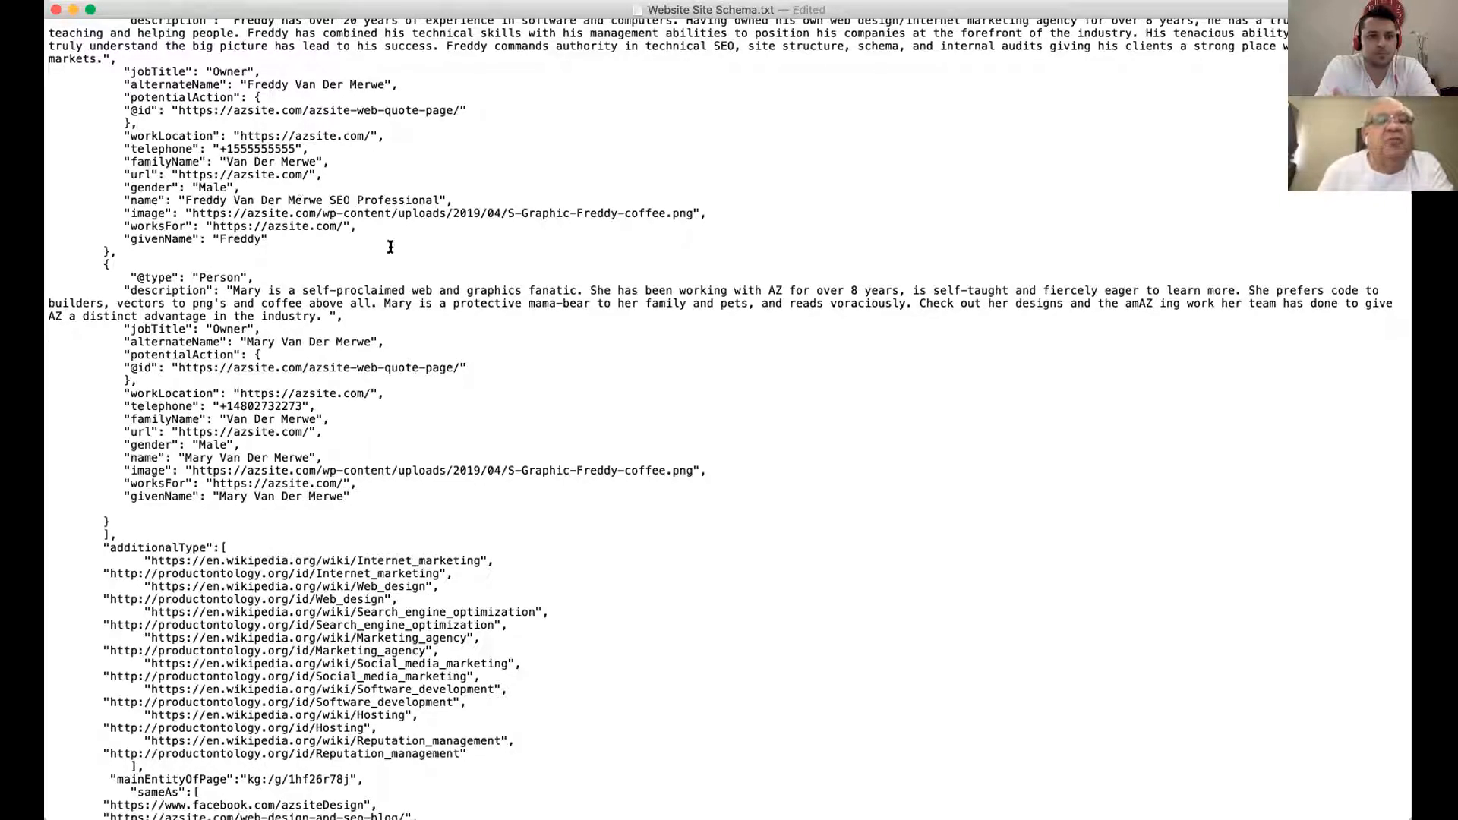
scroll(388, 246, "down", 2)
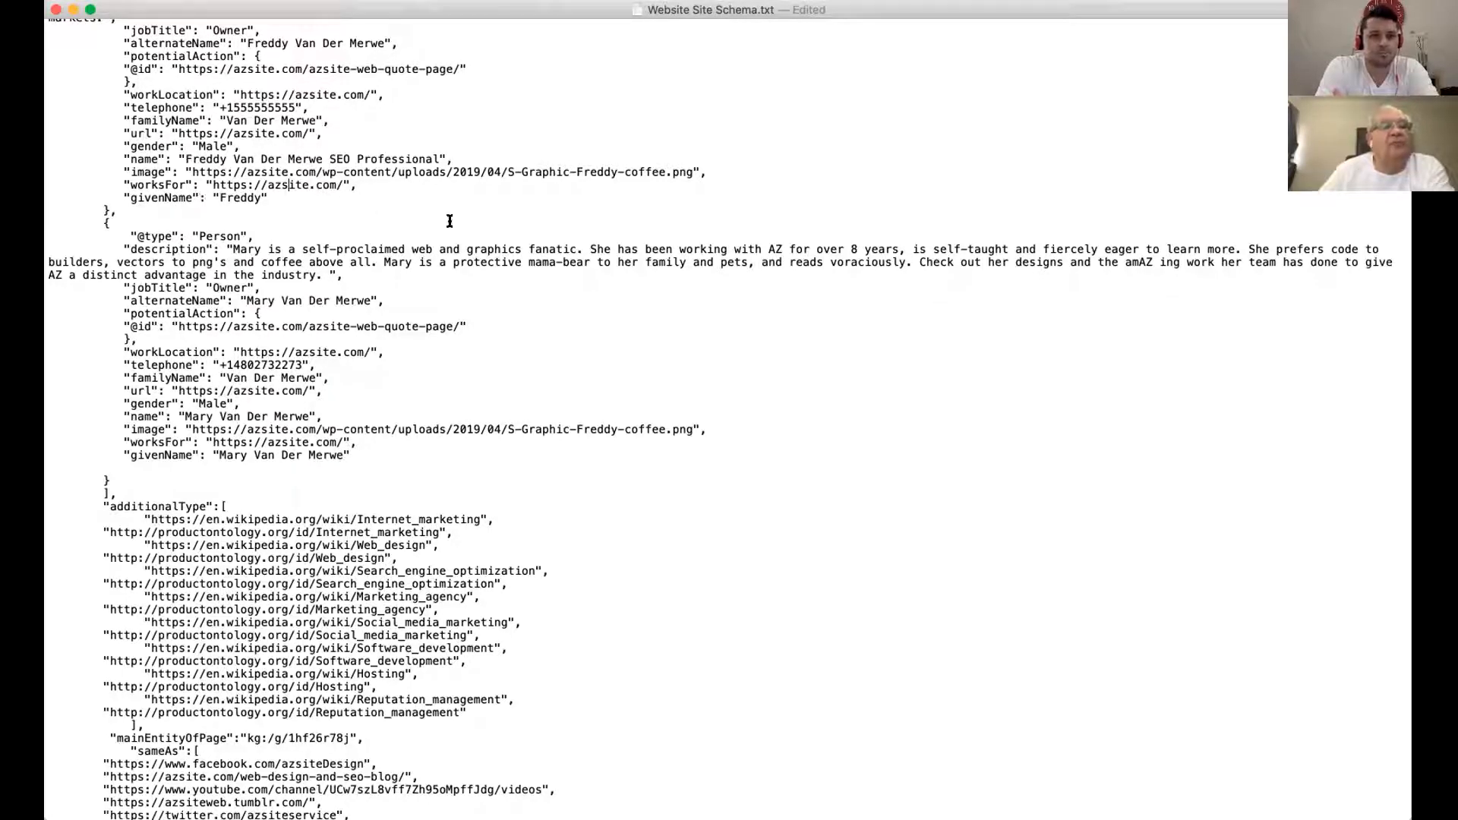
scroll(450, 220, "up", 5)
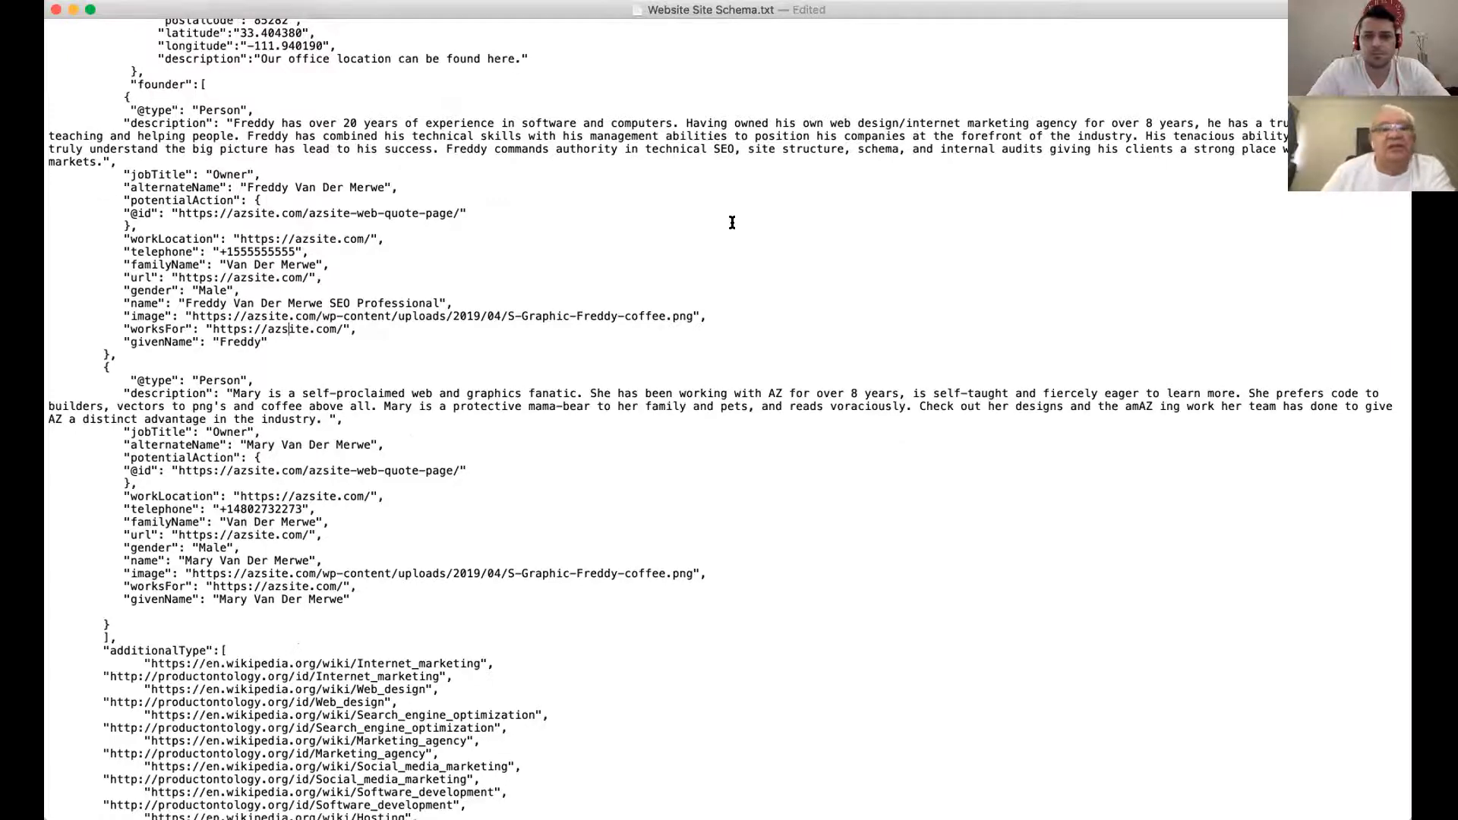
scroll(730, 221, "down", 6)
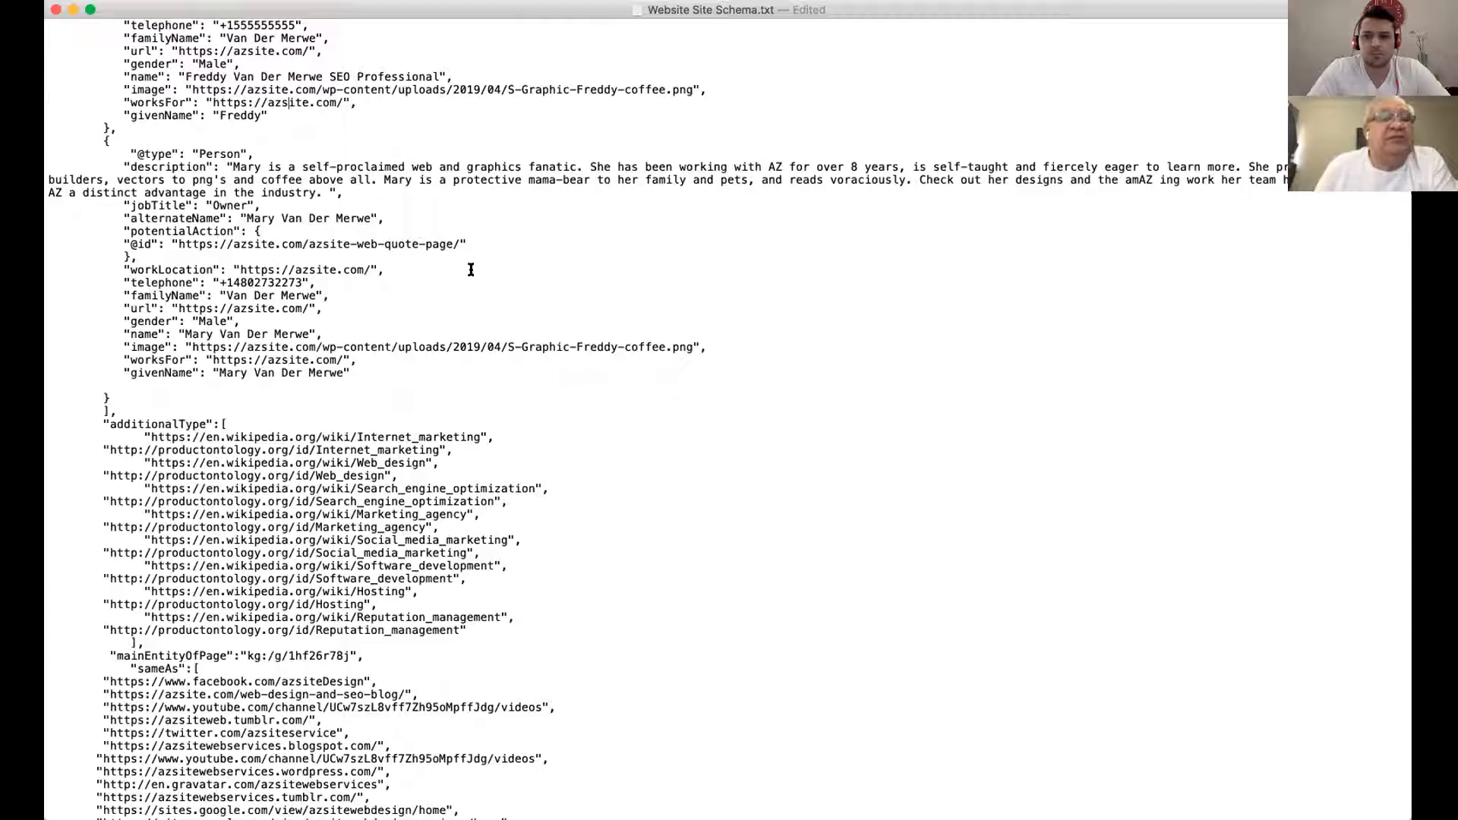
scroll(201, 270, "down", 3)
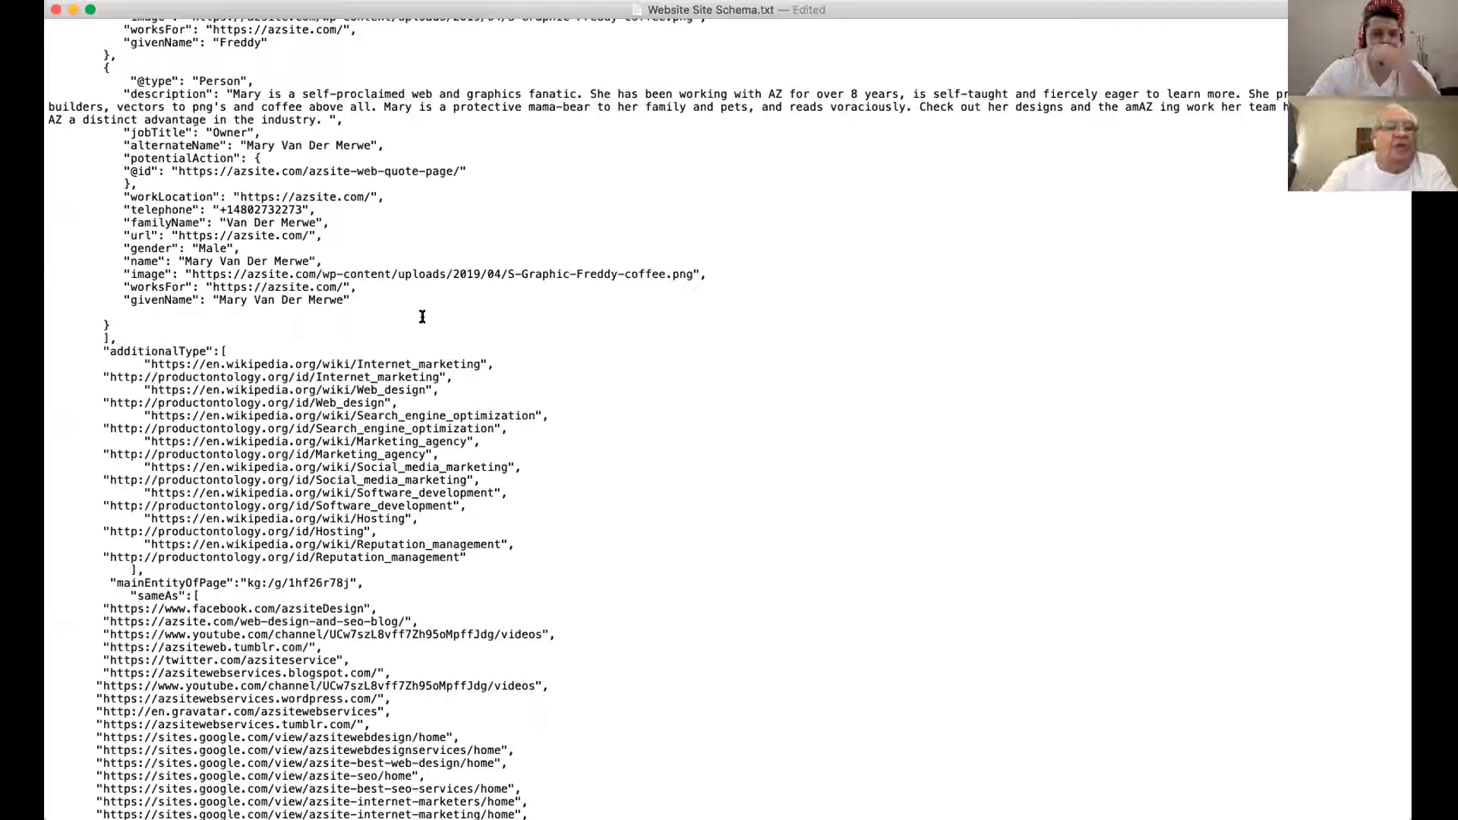
scroll(522, 297, "down", 3)
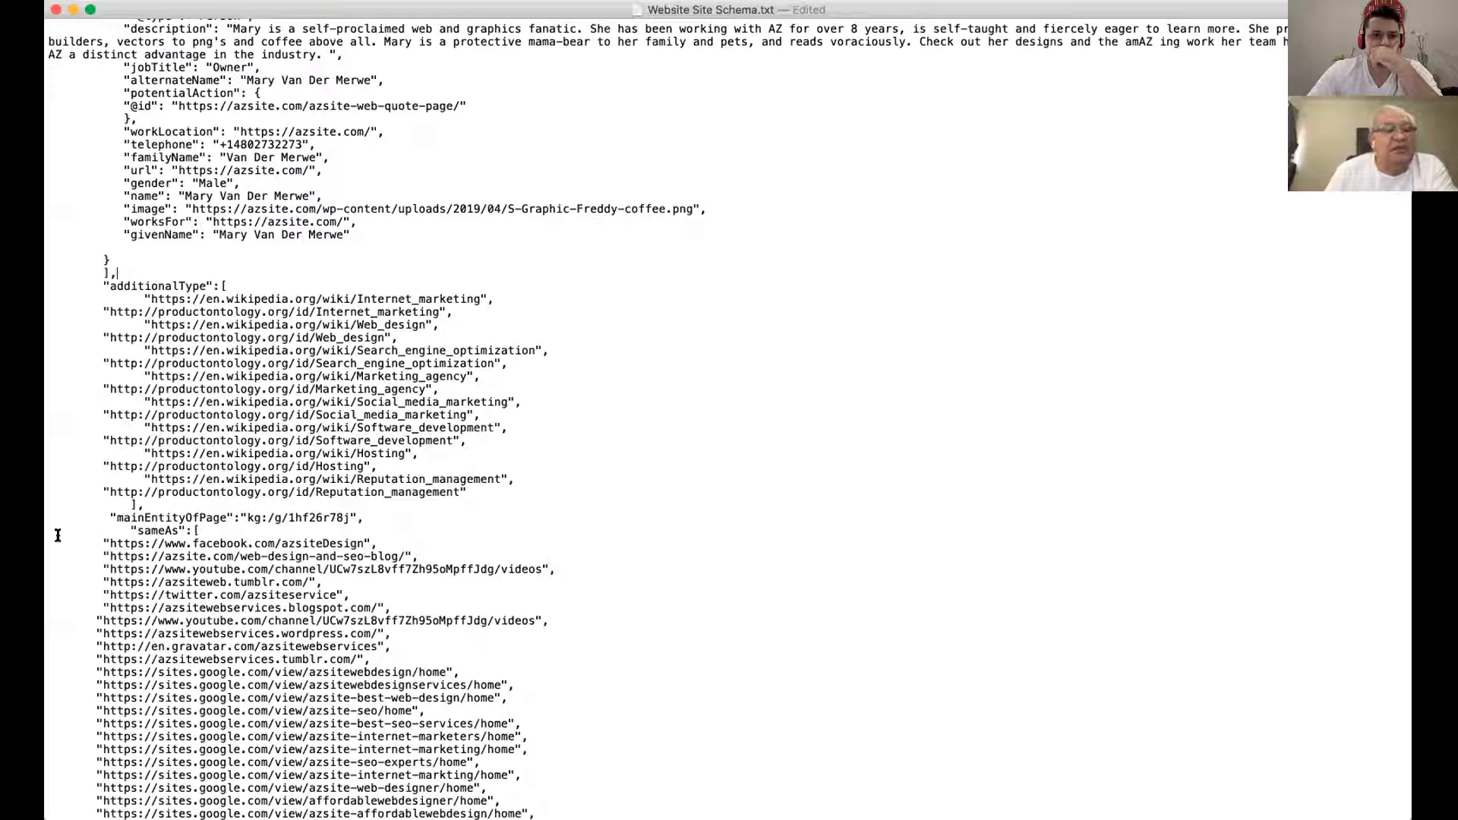
Step: Examine the additionalType list, highlighting the Wikipedia link and the productontology.org link for Internet_marketing
left_click_drag(176, 530, 129, 522)
left_click(800, 433)
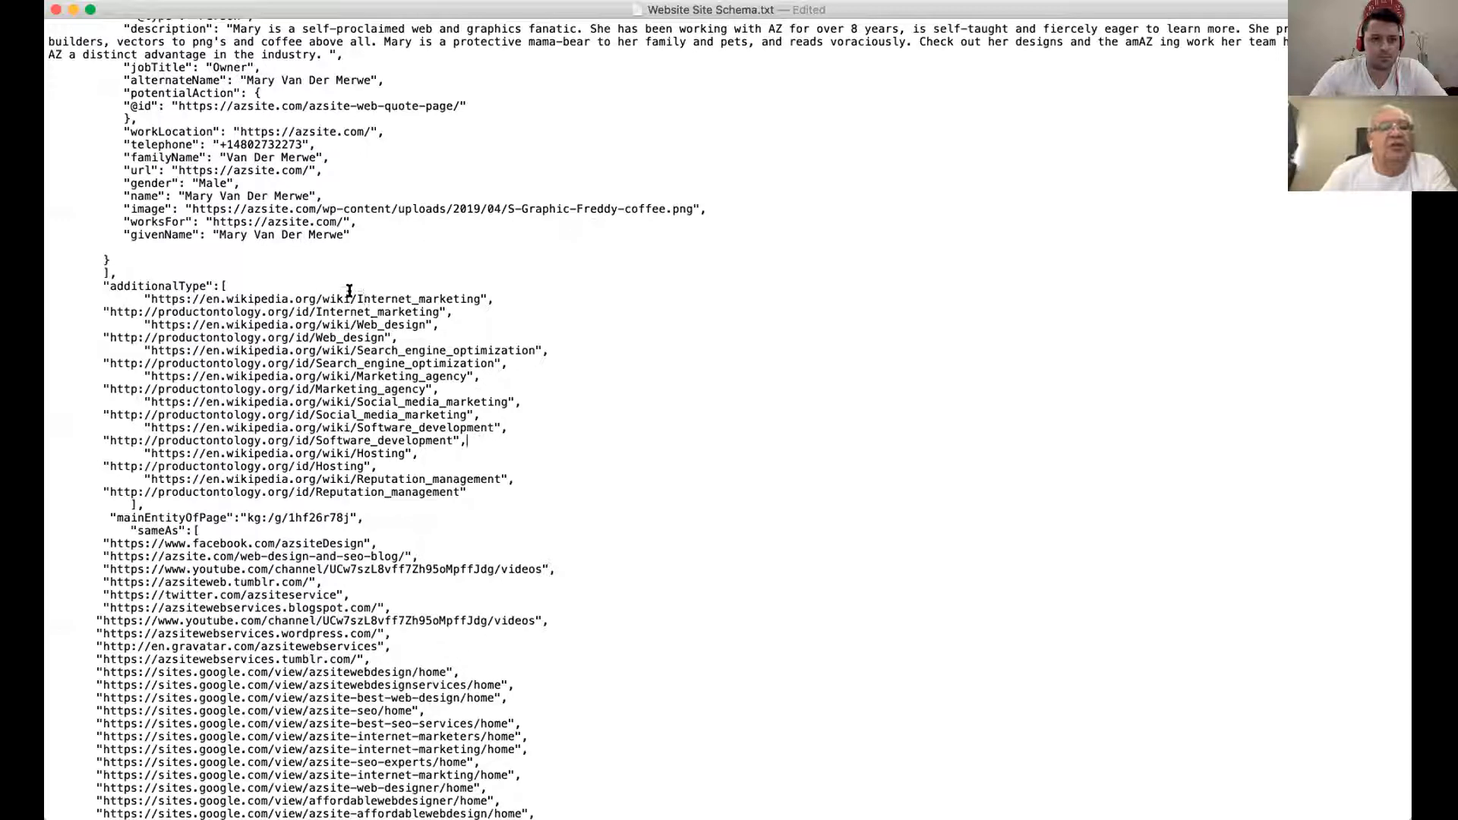
left_click_drag(485, 299, 150, 298)
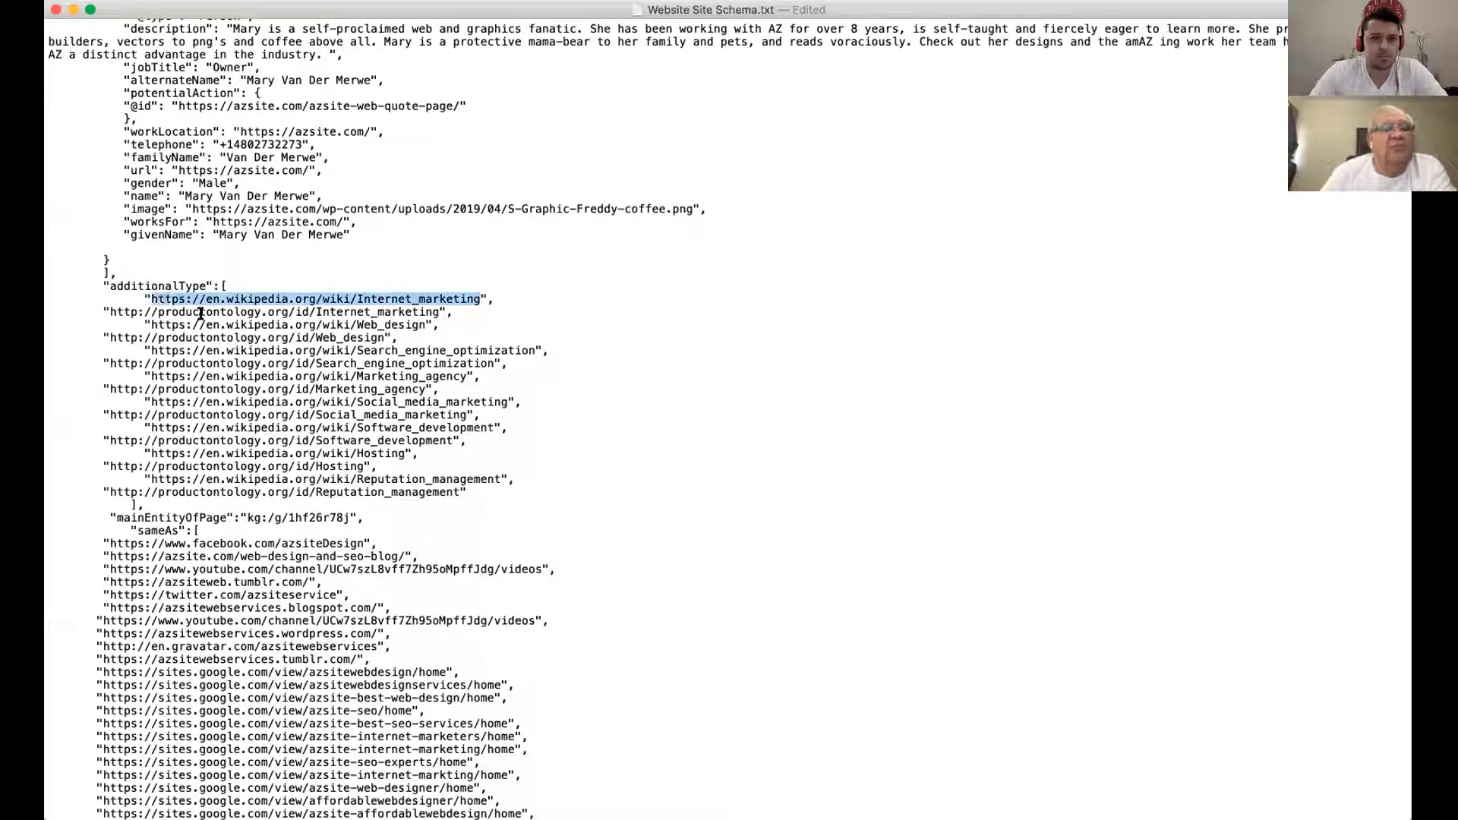
left_click_drag(439, 311, 111, 312)
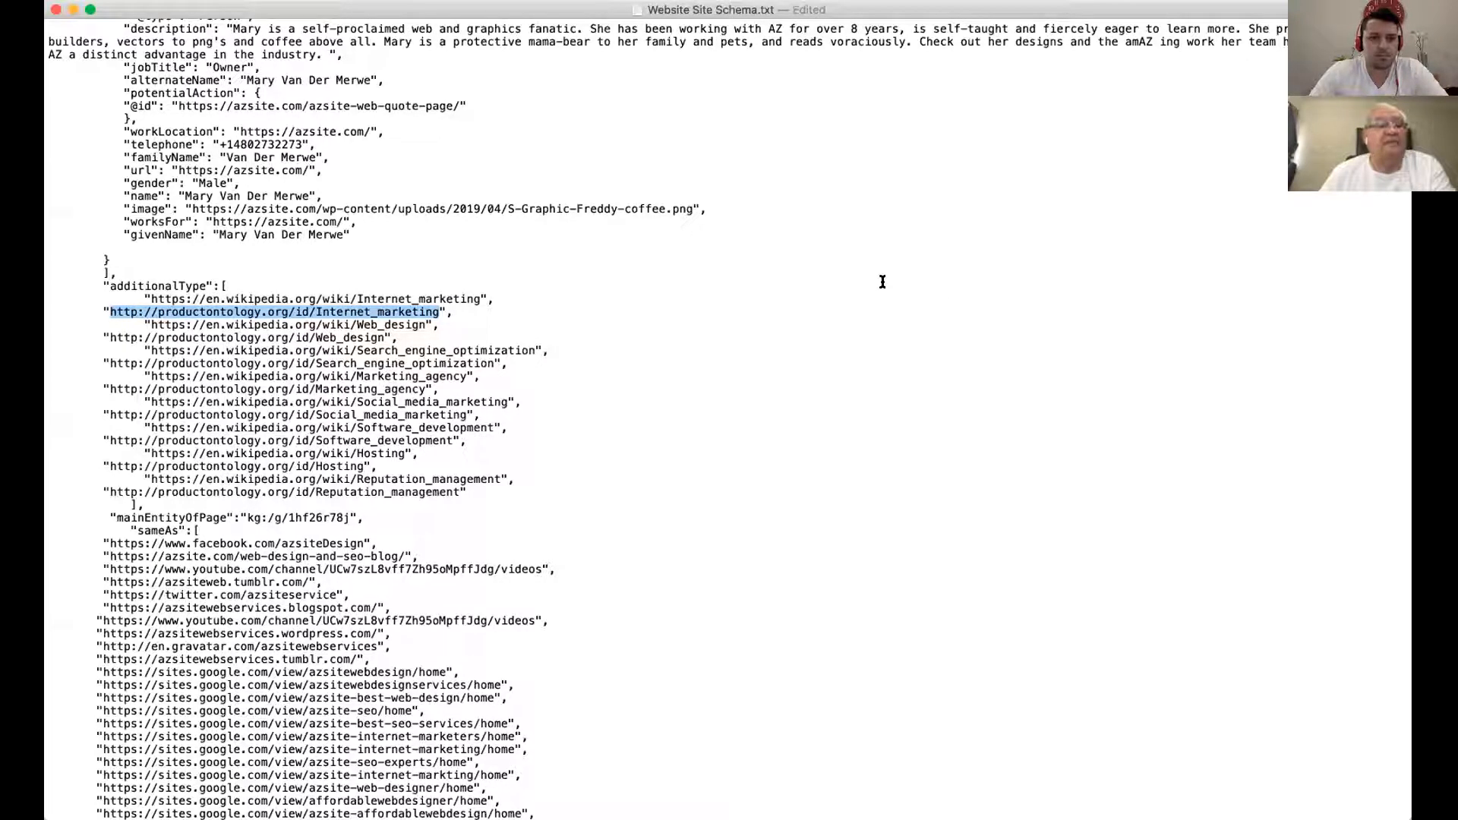
Step: Examine the rest of the additionalType list and highlight the mainEntityOfPage value kg:/g/1hf26r78j
scroll(883, 282, "down", 2)
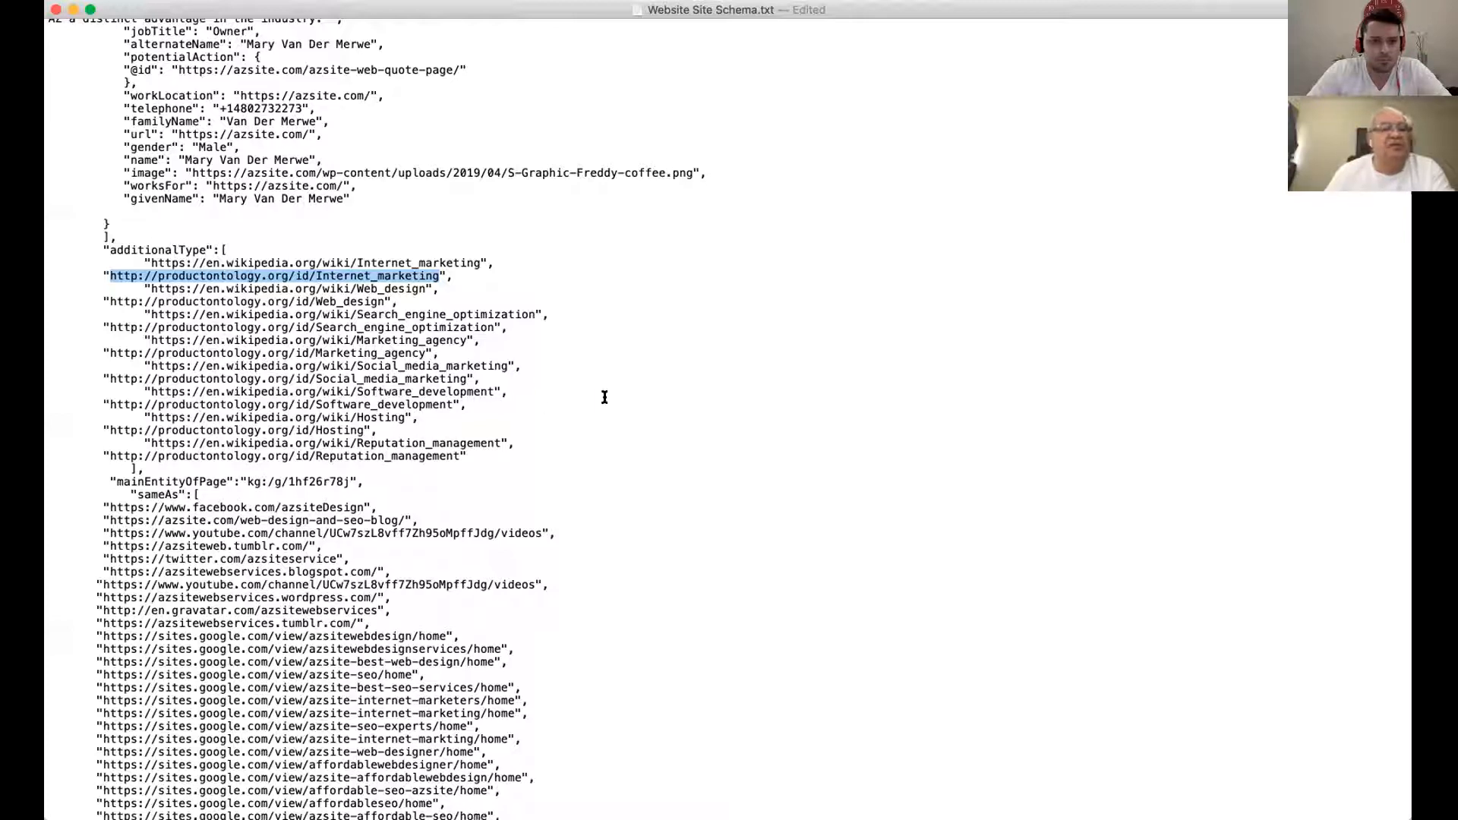
scroll(606, 397, "down", 5)
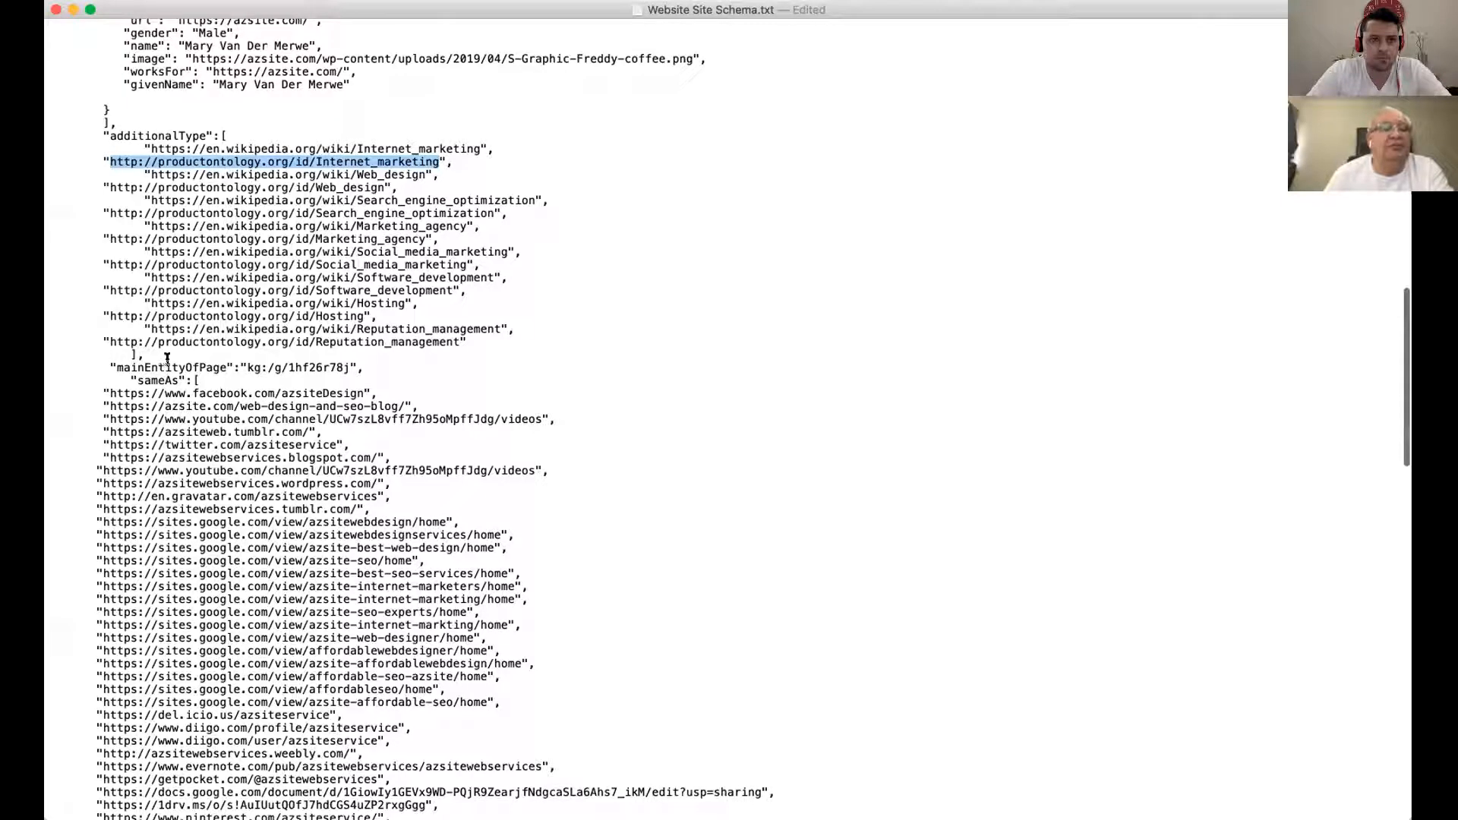
mouse_move(267, 367)
left_mouse_down()
mouse_move(203, 367)
mouse_move(266, 367)
left_mouse_up()
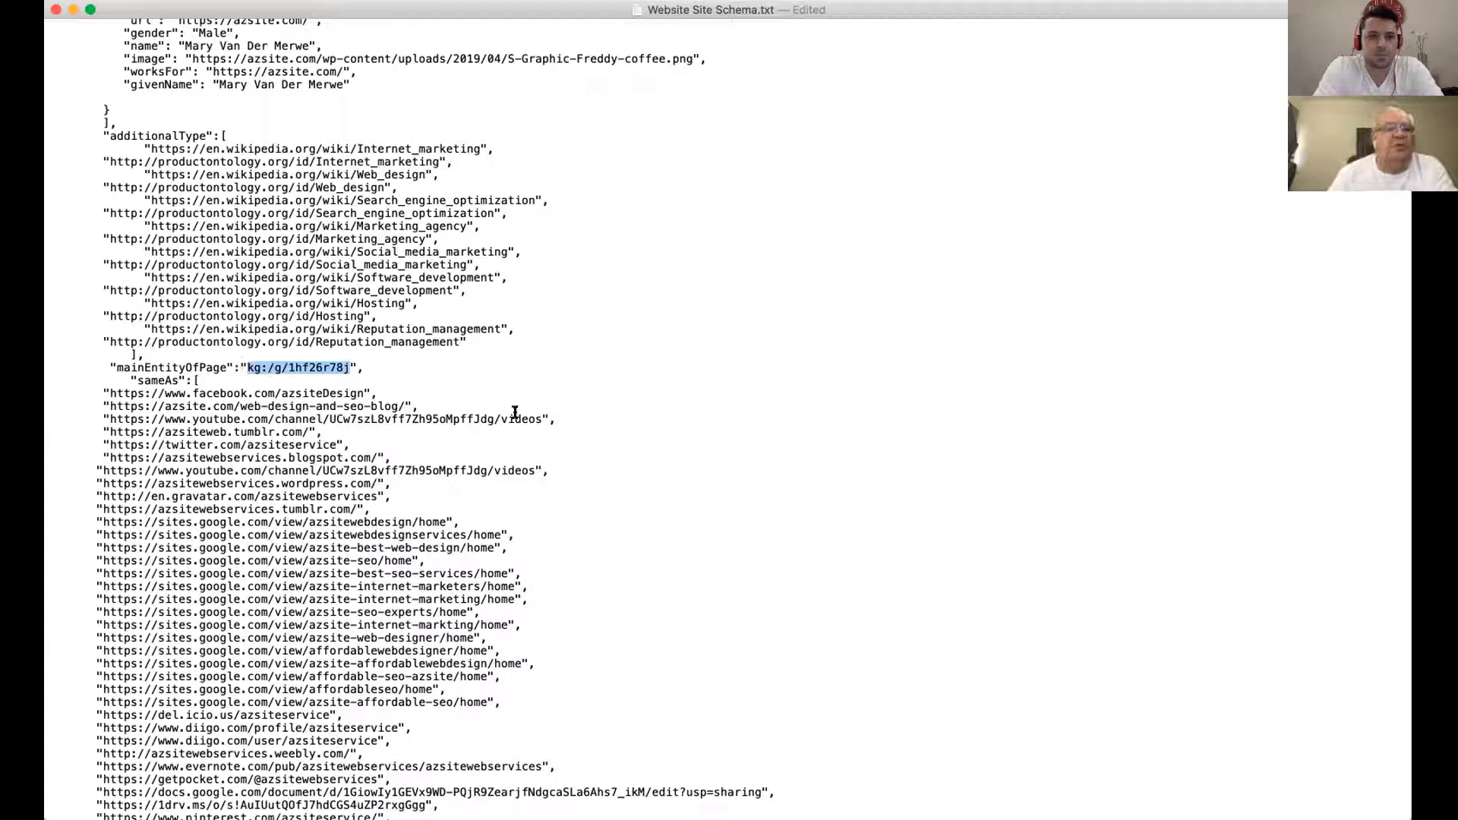
Step: Read through the sameAs list of social profiles, Google Sites pages and business directory listings to its end
scroll(767, 378, "down", 3)
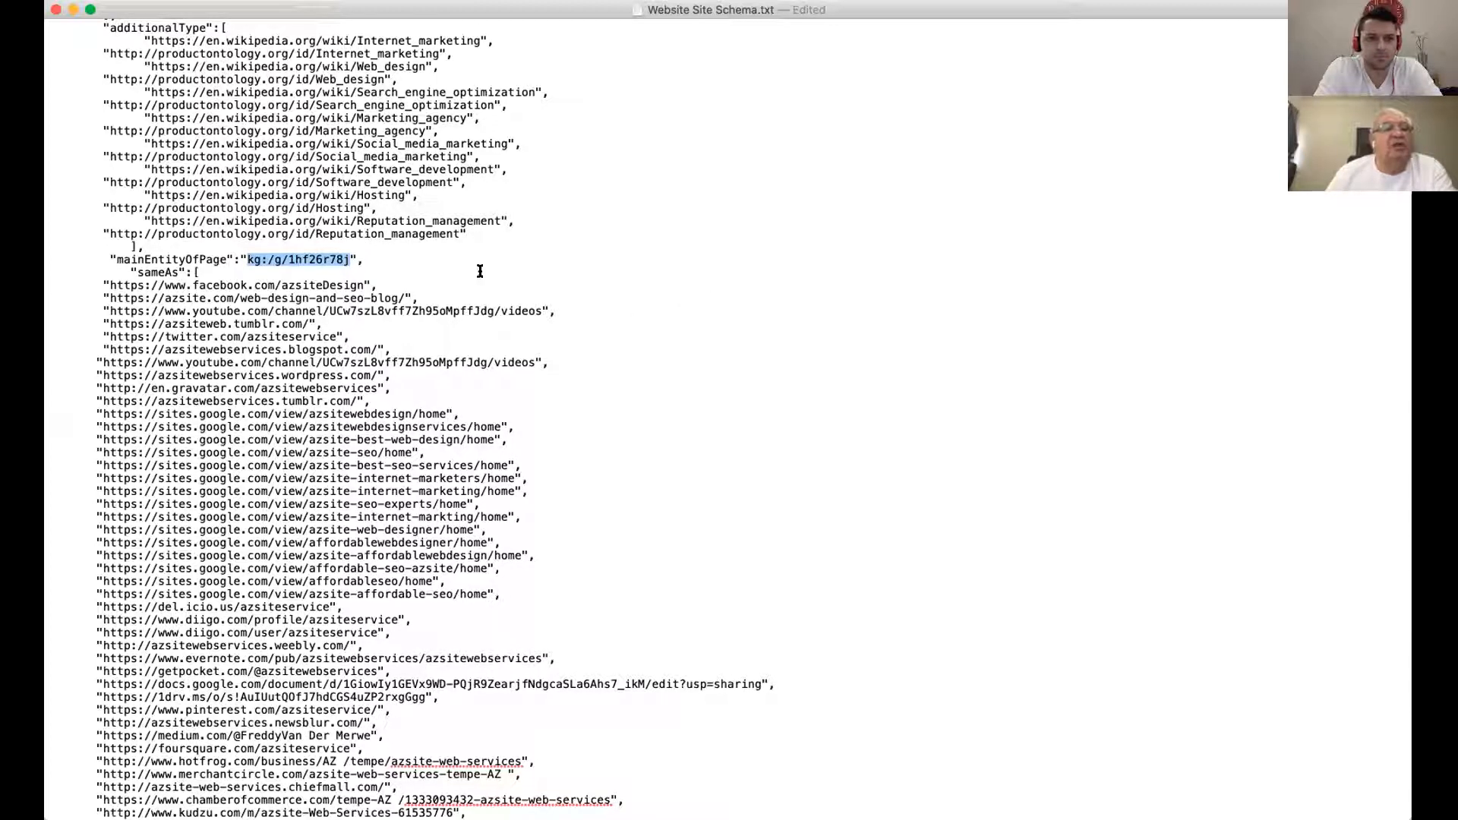
scroll(602, 260, "down", 5)
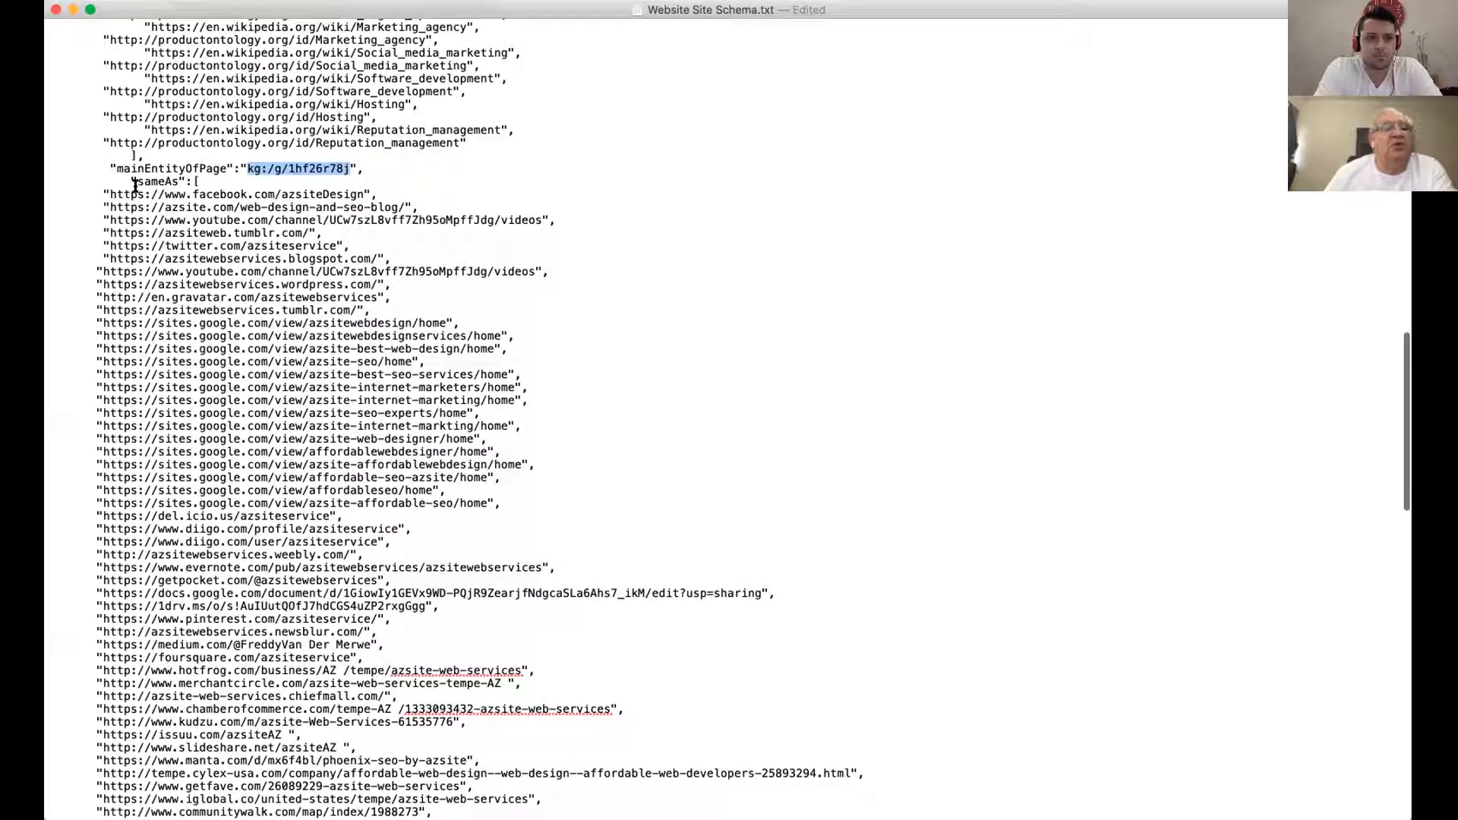
scroll(150, 448, "down", 2)
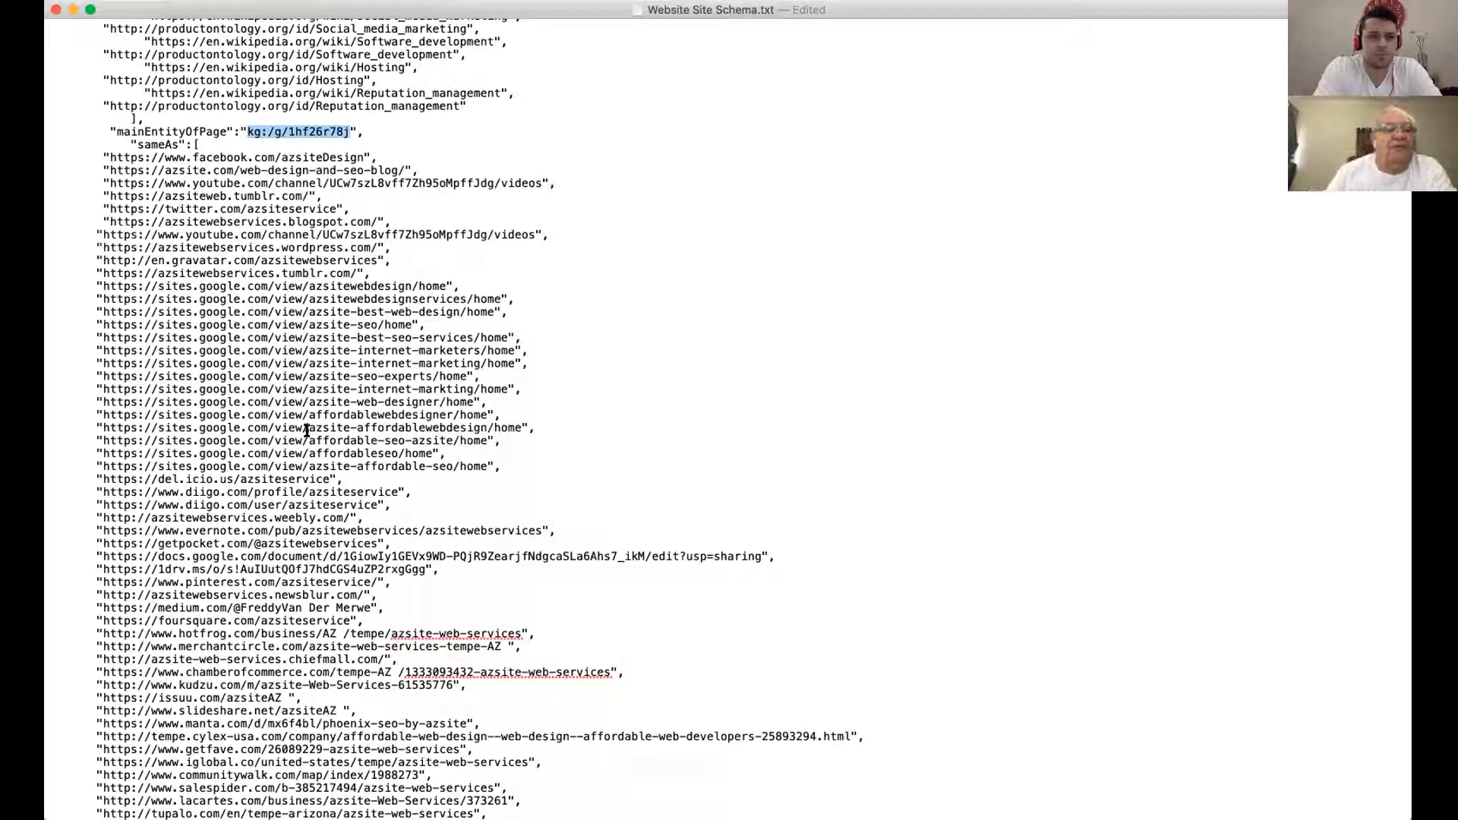
scroll(315, 453, "down", 5)
scroll(314, 454, "down", 7)
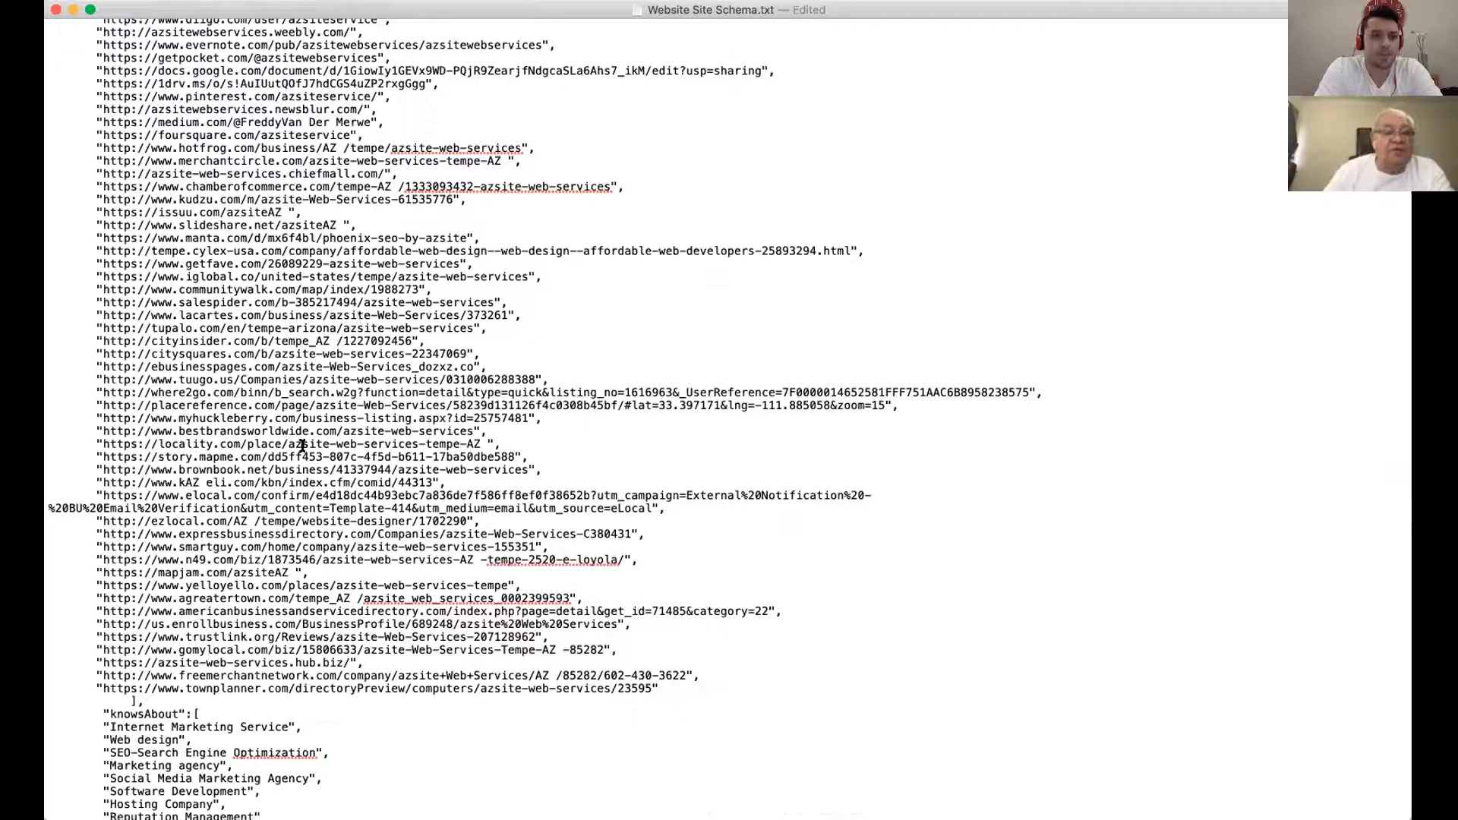
scroll(302, 438, "down", 8)
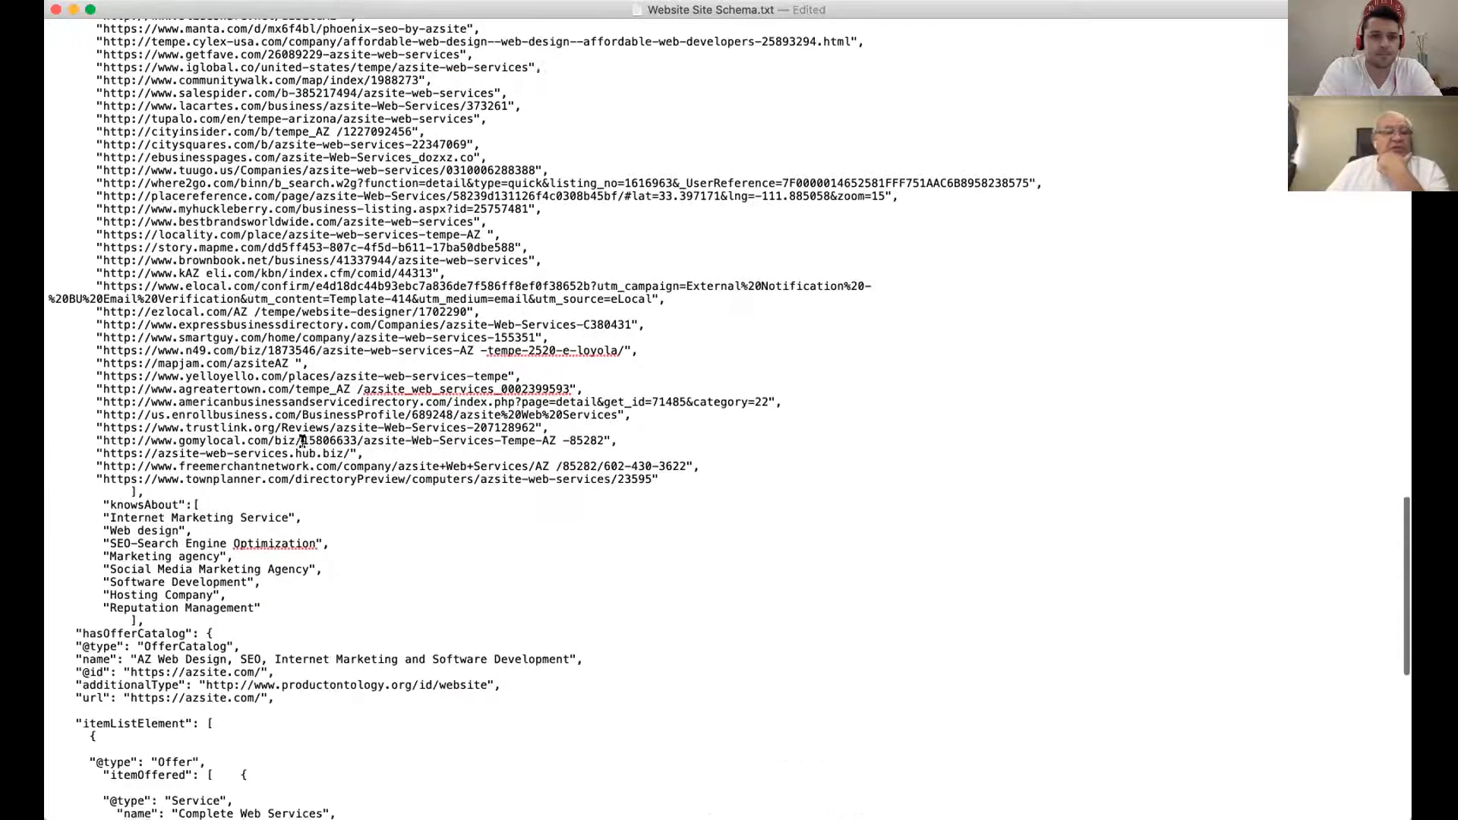
Step: Review the service topics listed in the knowsAbout block, from Internet Marketing Service to Reputation Management
scroll(102, 342, "down", 1)
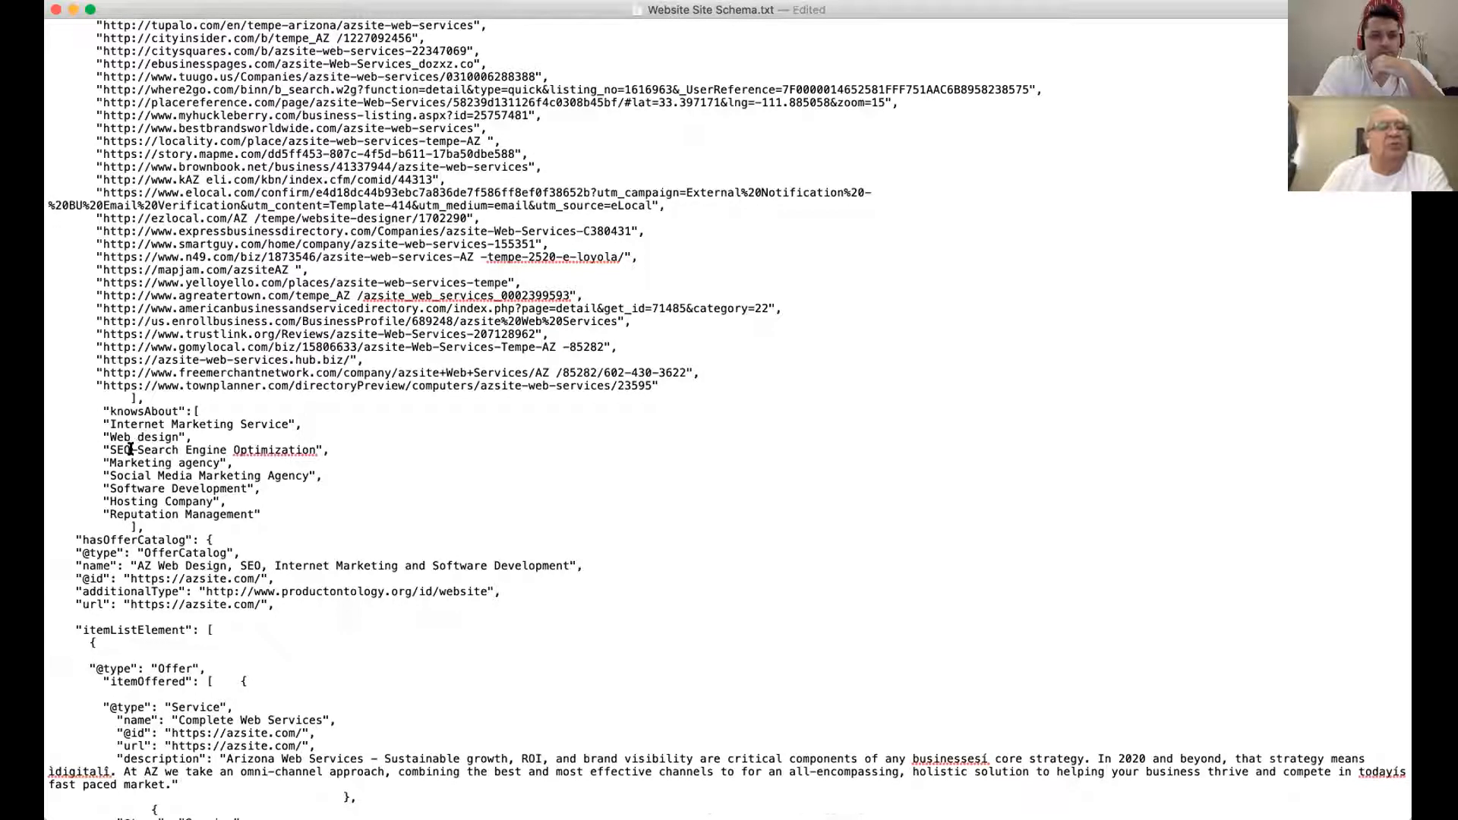
scroll(453, 472, "down", 3)
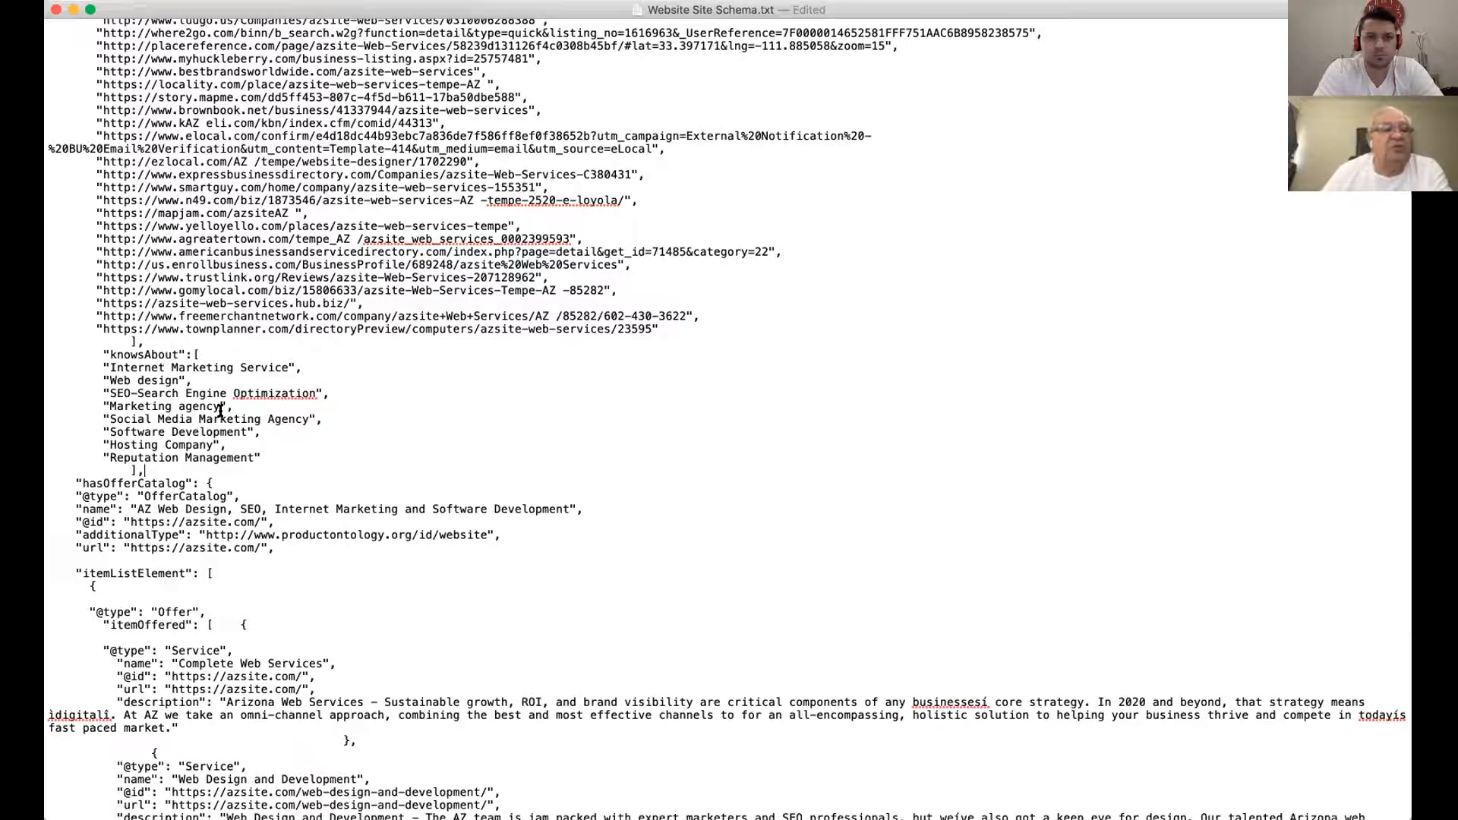
scroll(220, 410, "down", 2)
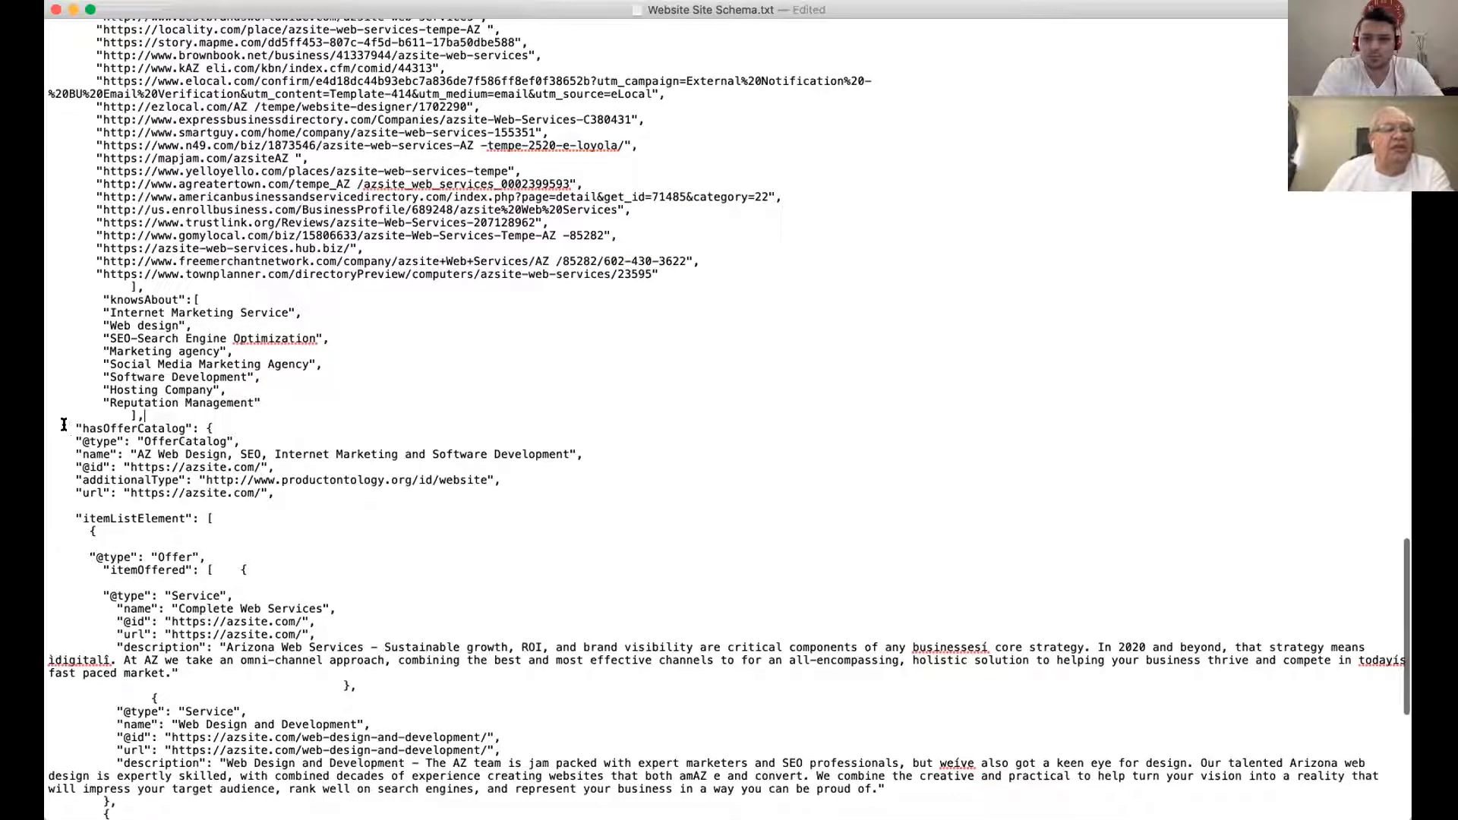
left_click_drag(76, 424, 209, 420)
scroll(208, 422, "down", 2)
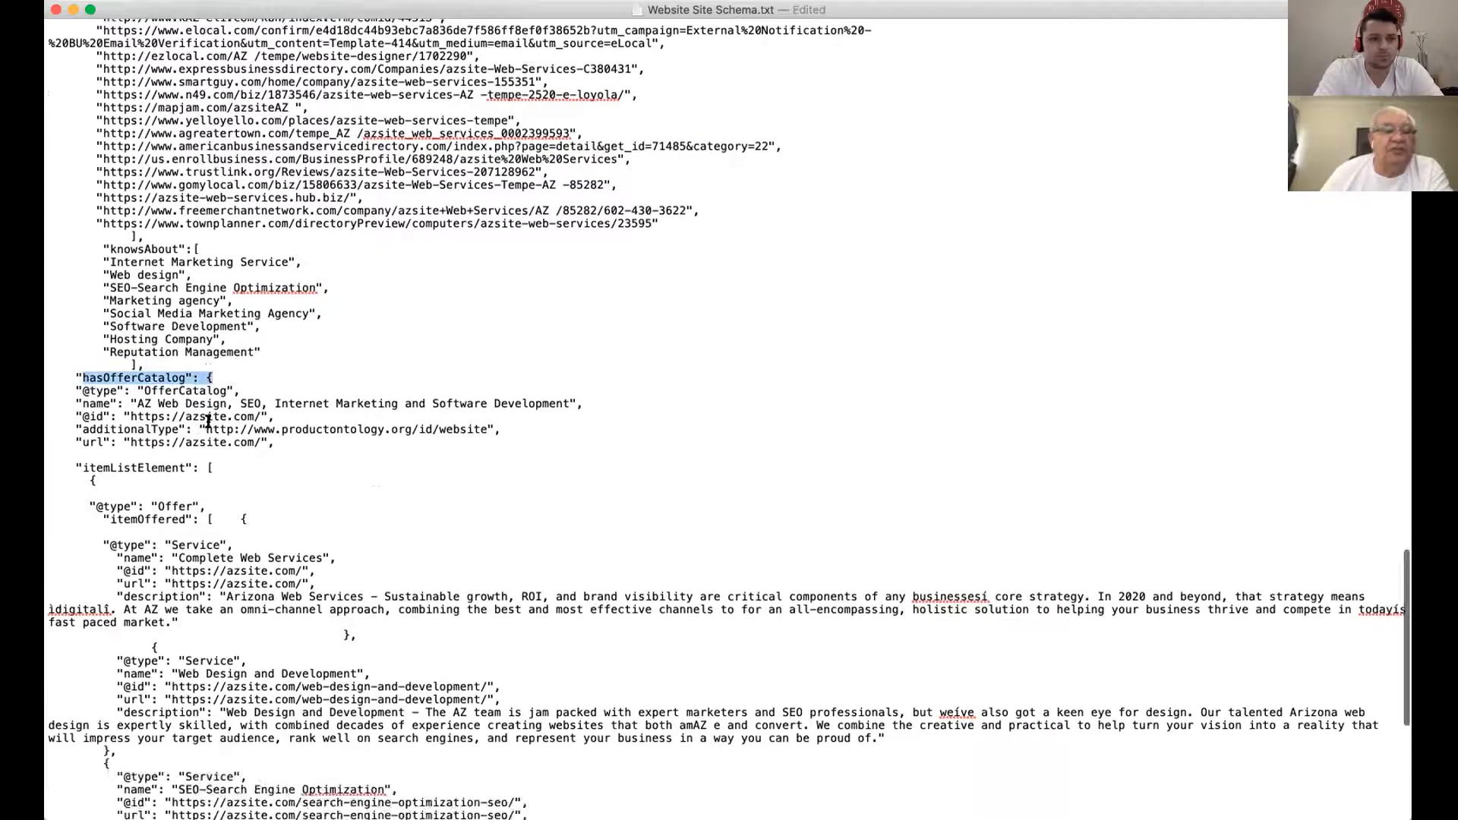
left_click(130, 396)
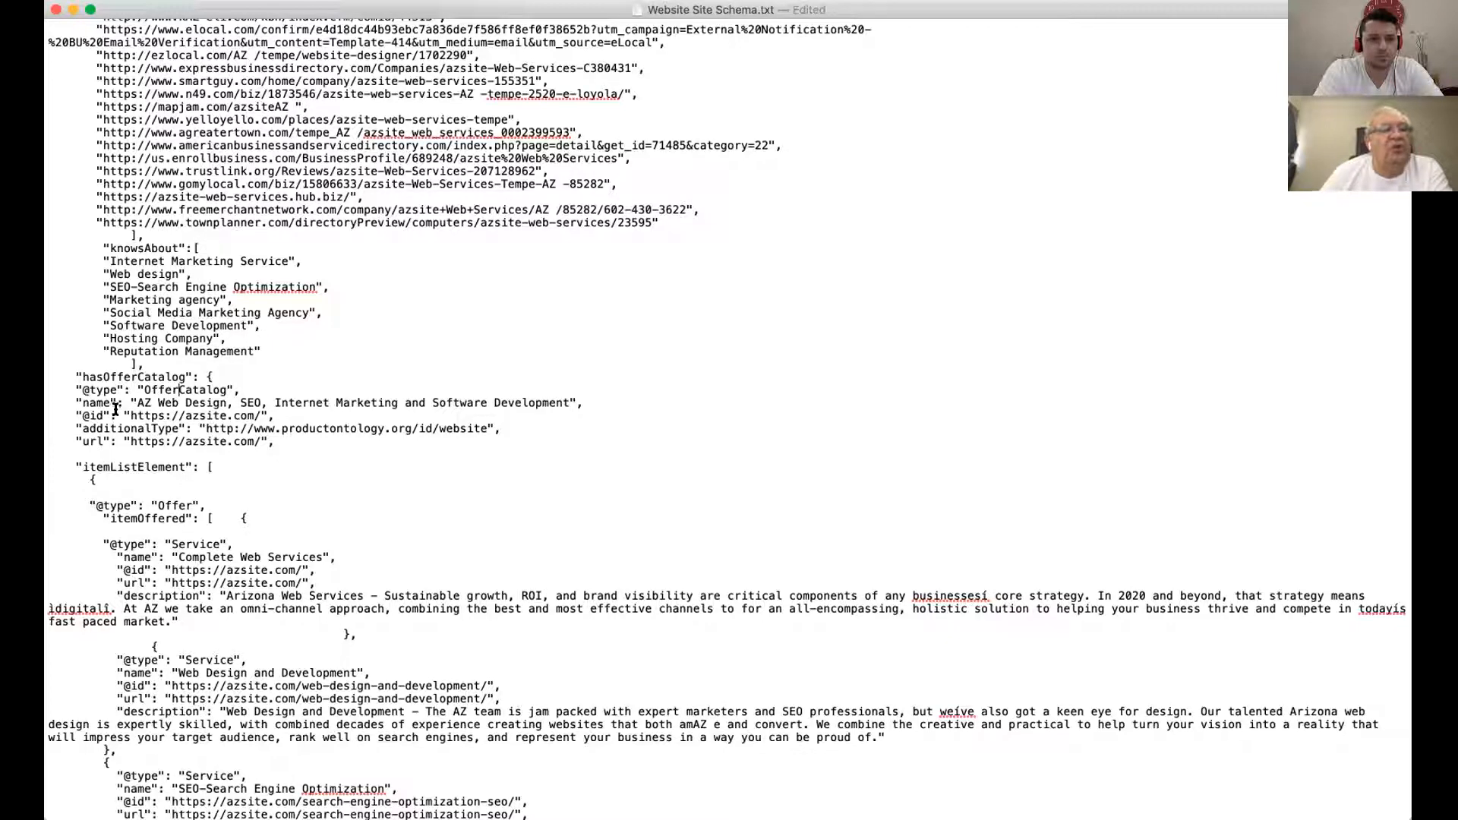
left_click(260, 416)
left_click_drag(183, 411, 129, 415)
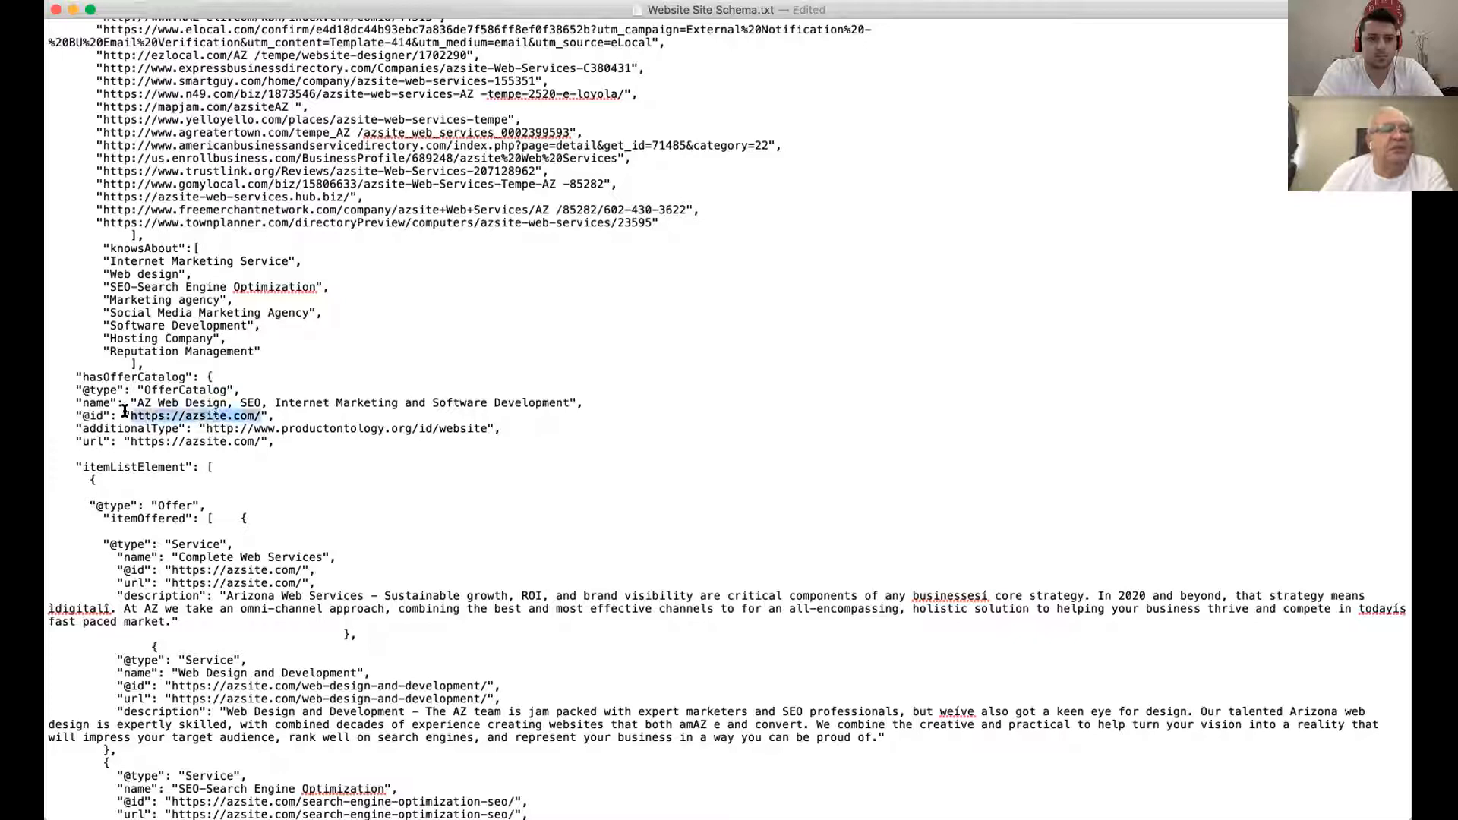
left_click(589, 331)
scroll(589, 328, "down", 3)
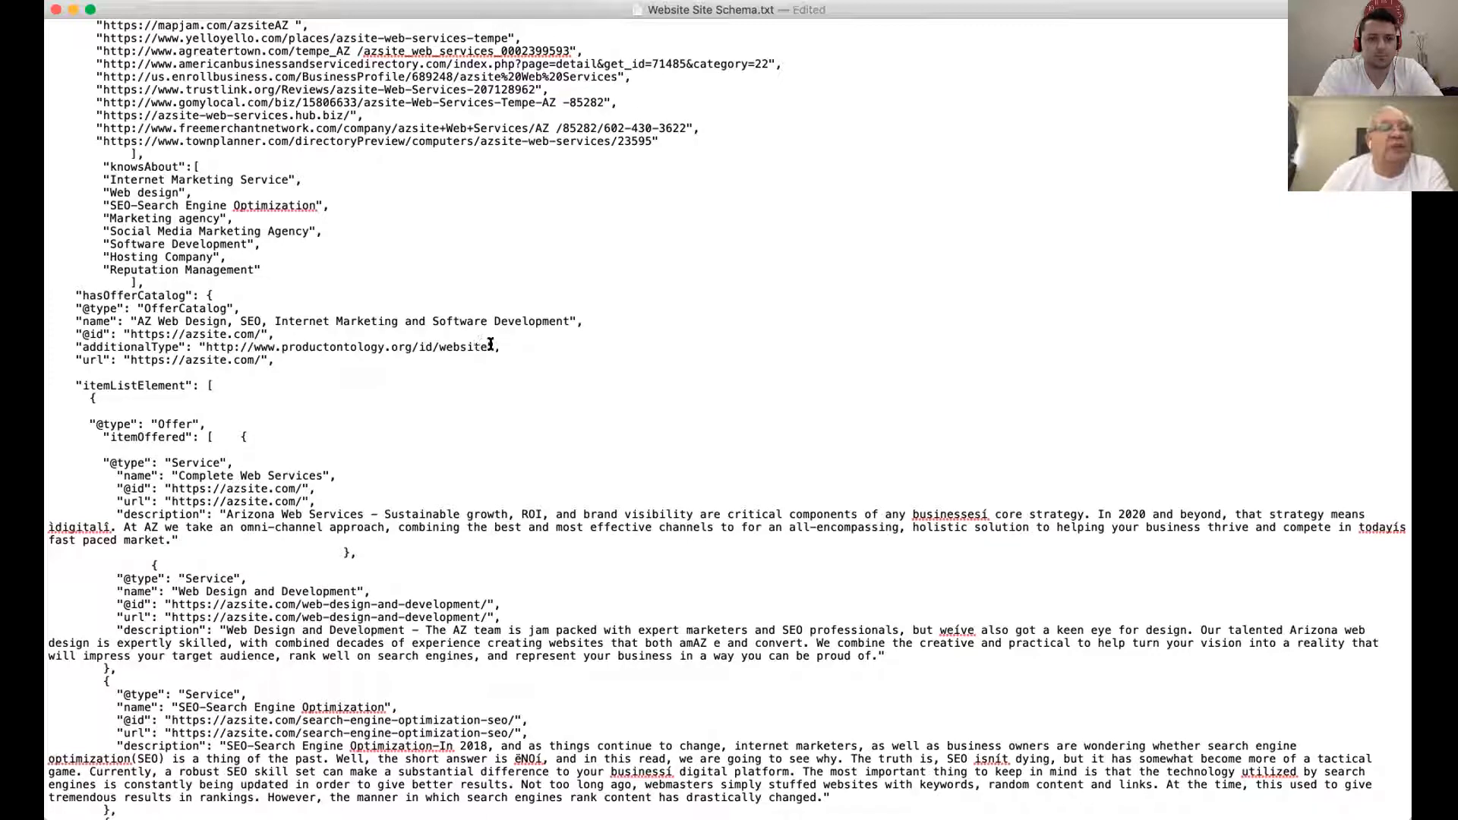
left_click_drag(486, 346, 205, 345)
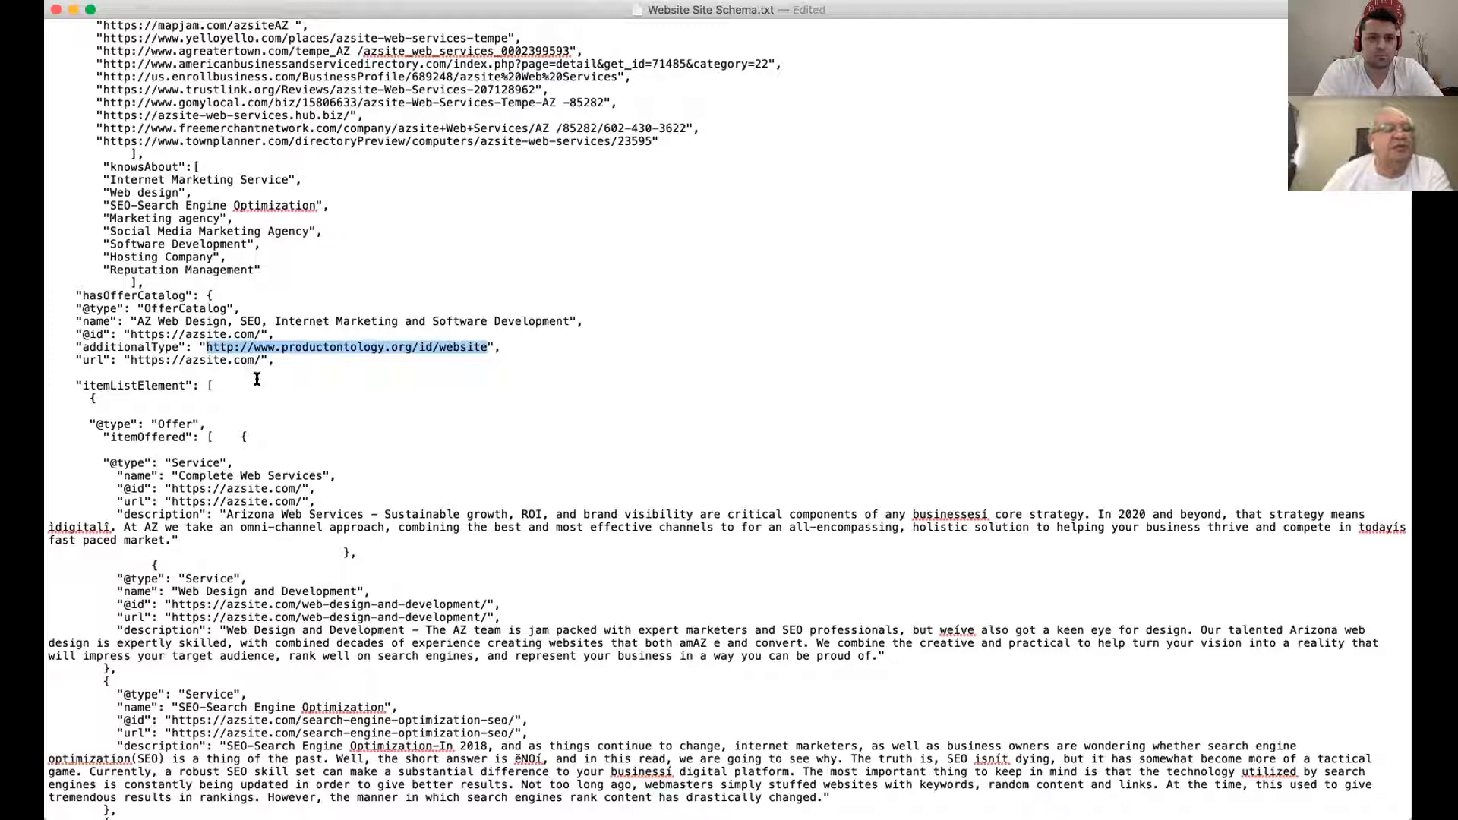
left_click(199, 358)
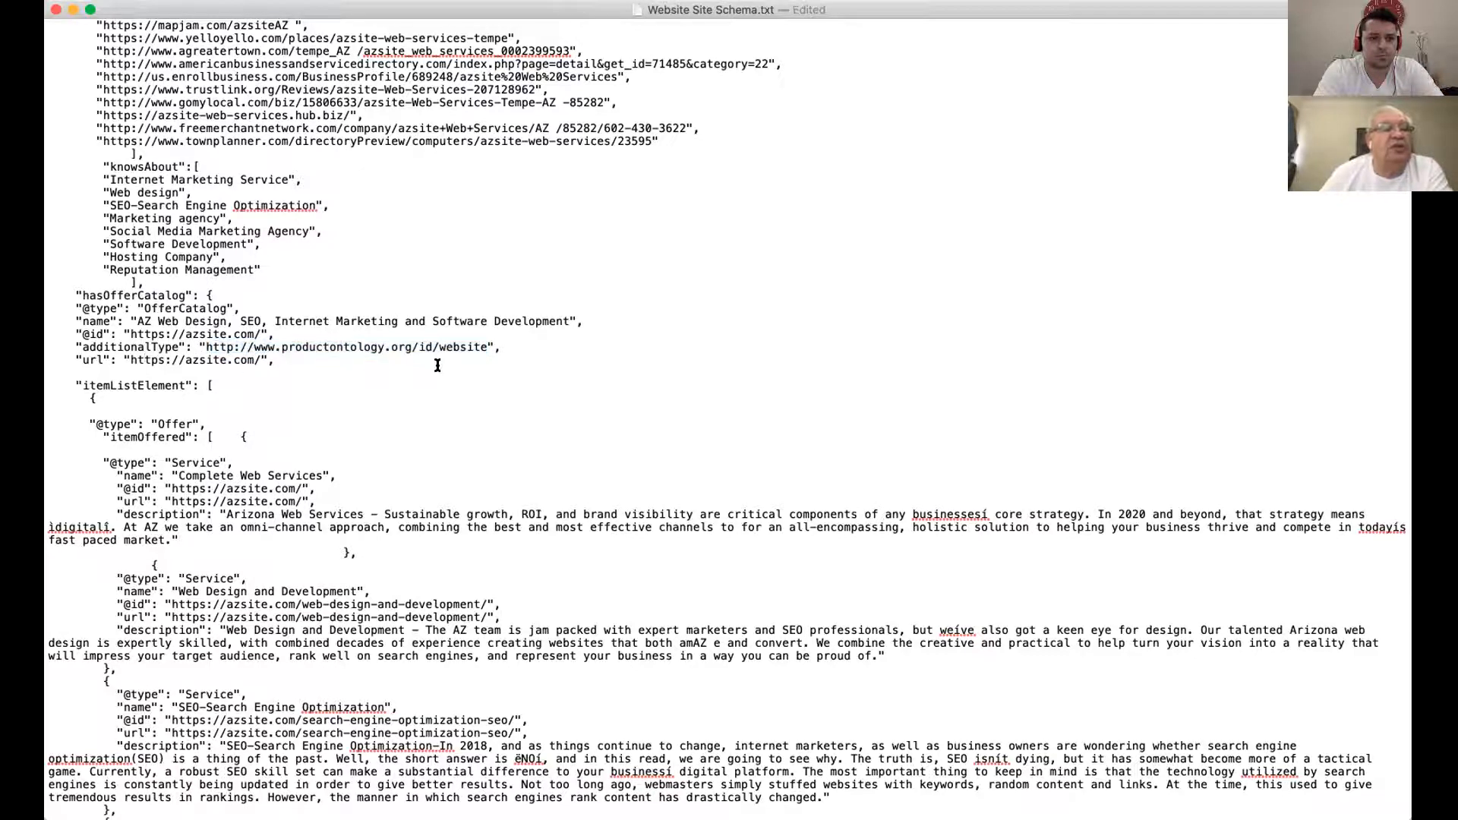
Step: Review the Service entries under itemListElement, from Complete Web Services to Software Development, and the schema's closing script tag
scroll(296, 329, "down", 1)
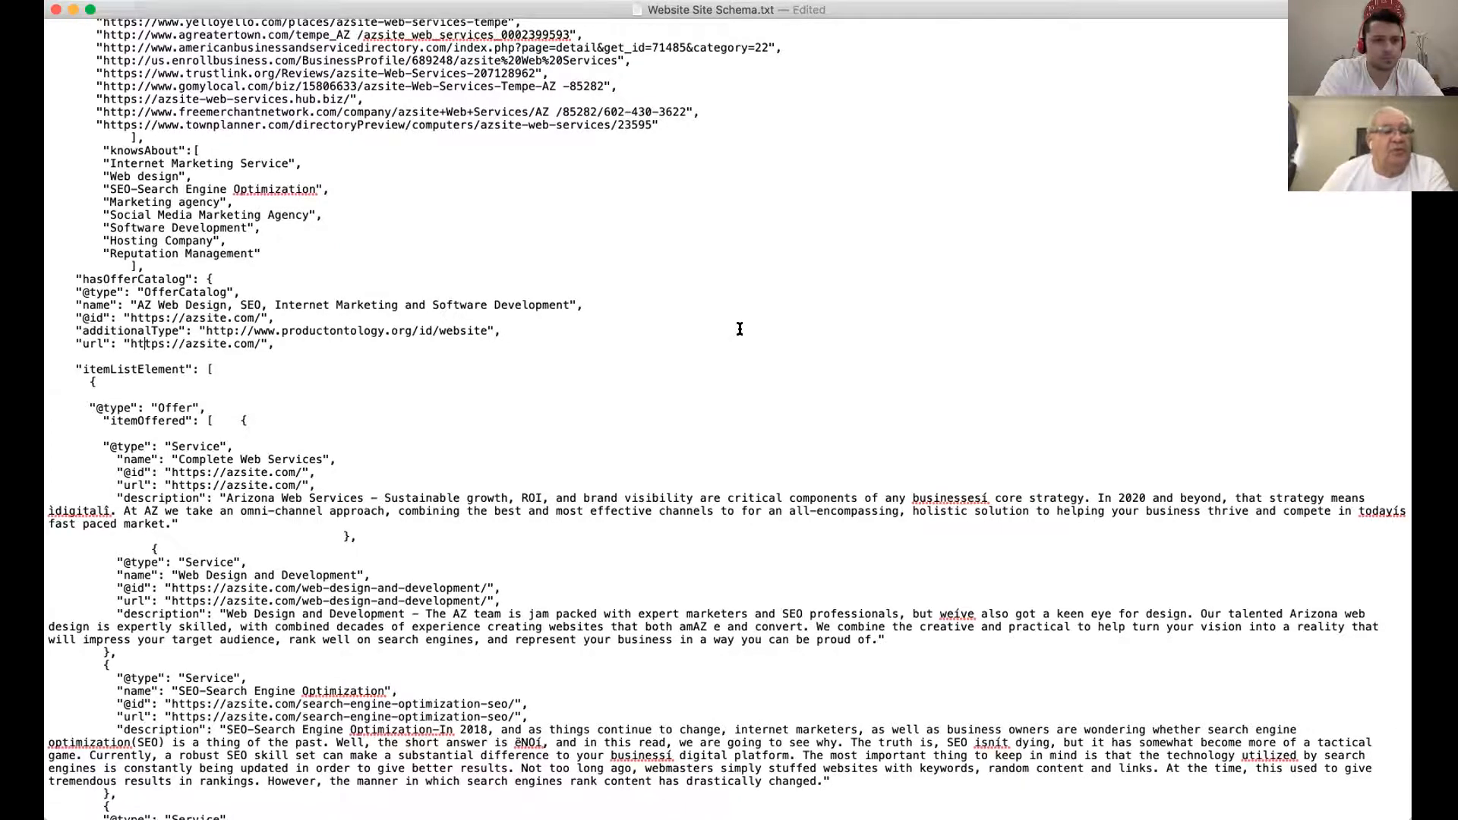
scroll(740, 329, "down", 3)
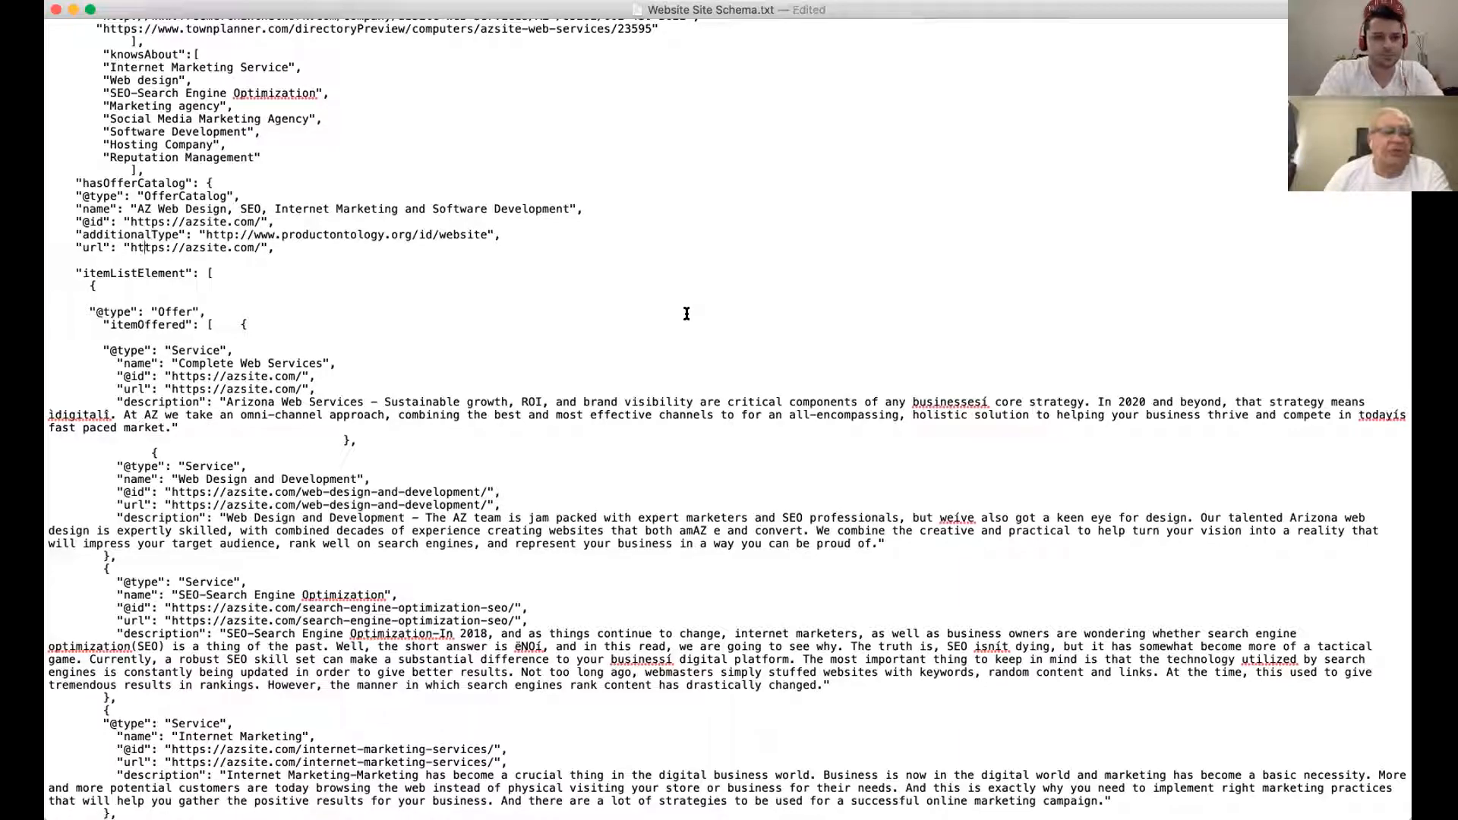
scroll(687, 312, "down", 5)
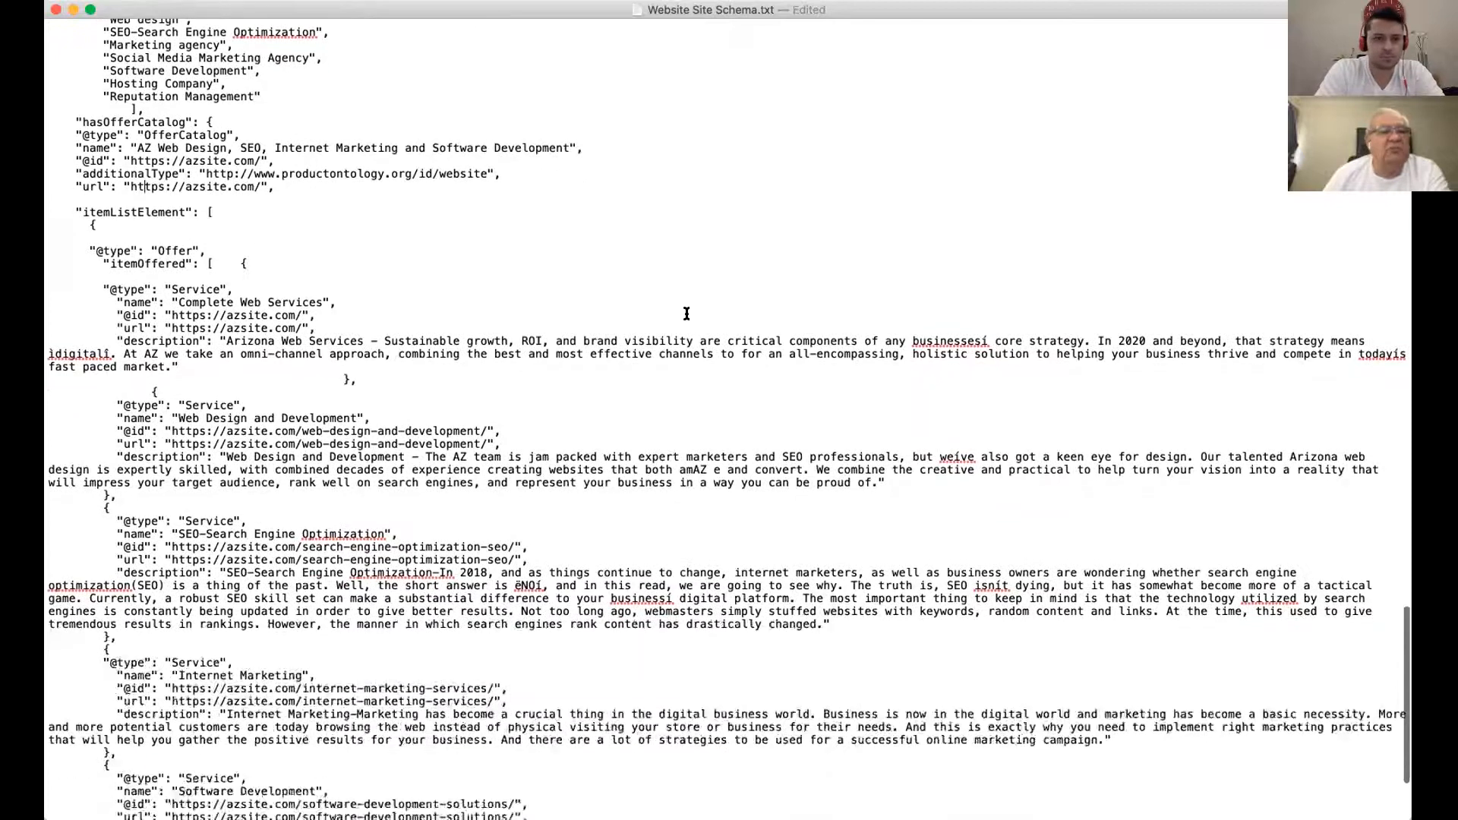
scroll(687, 313, "up", 1)
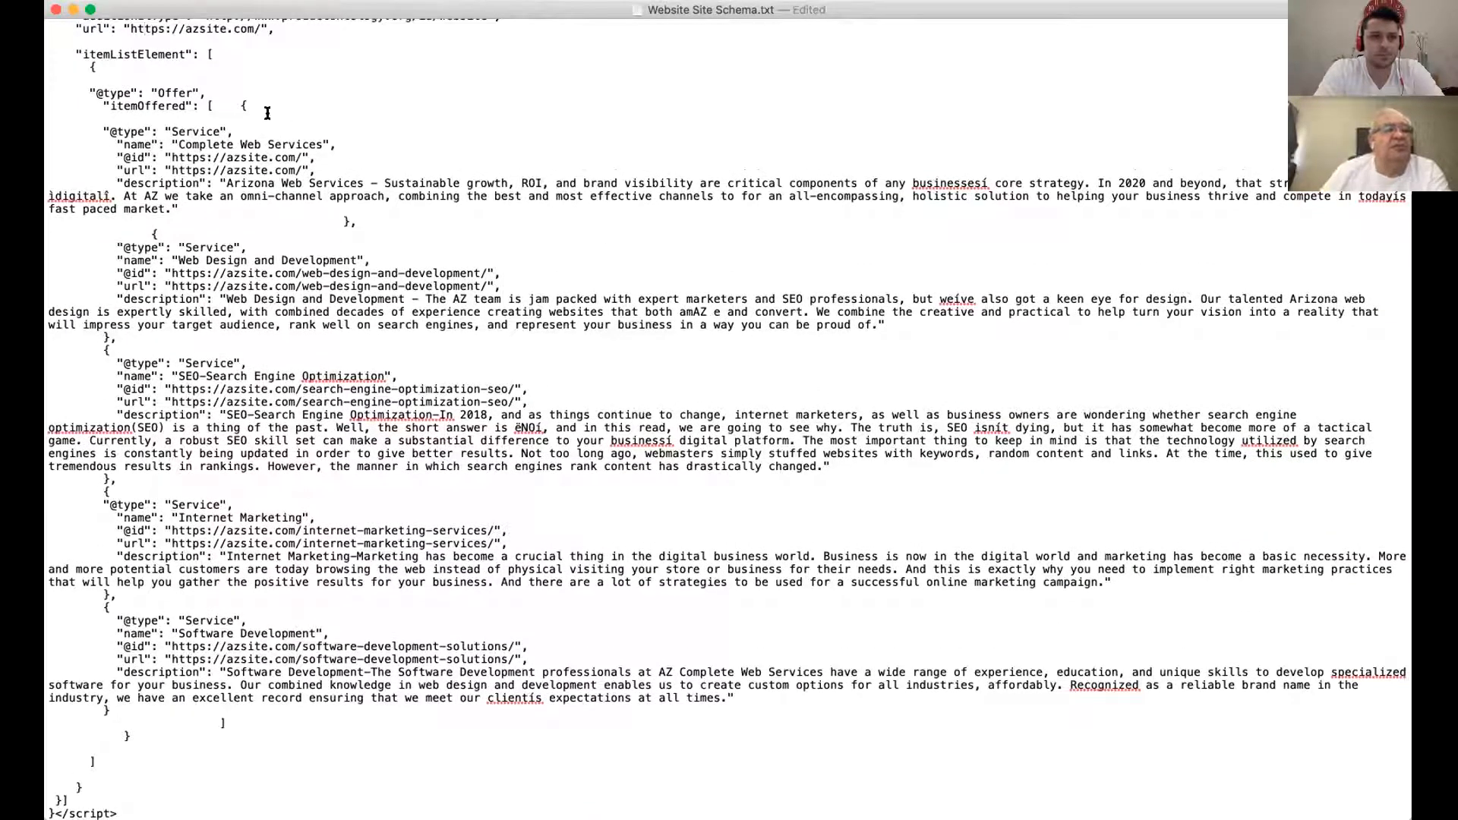
Step: Recheck the OfferCatalog block above itemListElement and highlight the description text of the Complete Web Services entry
scroll(448, 113, "up", 3)
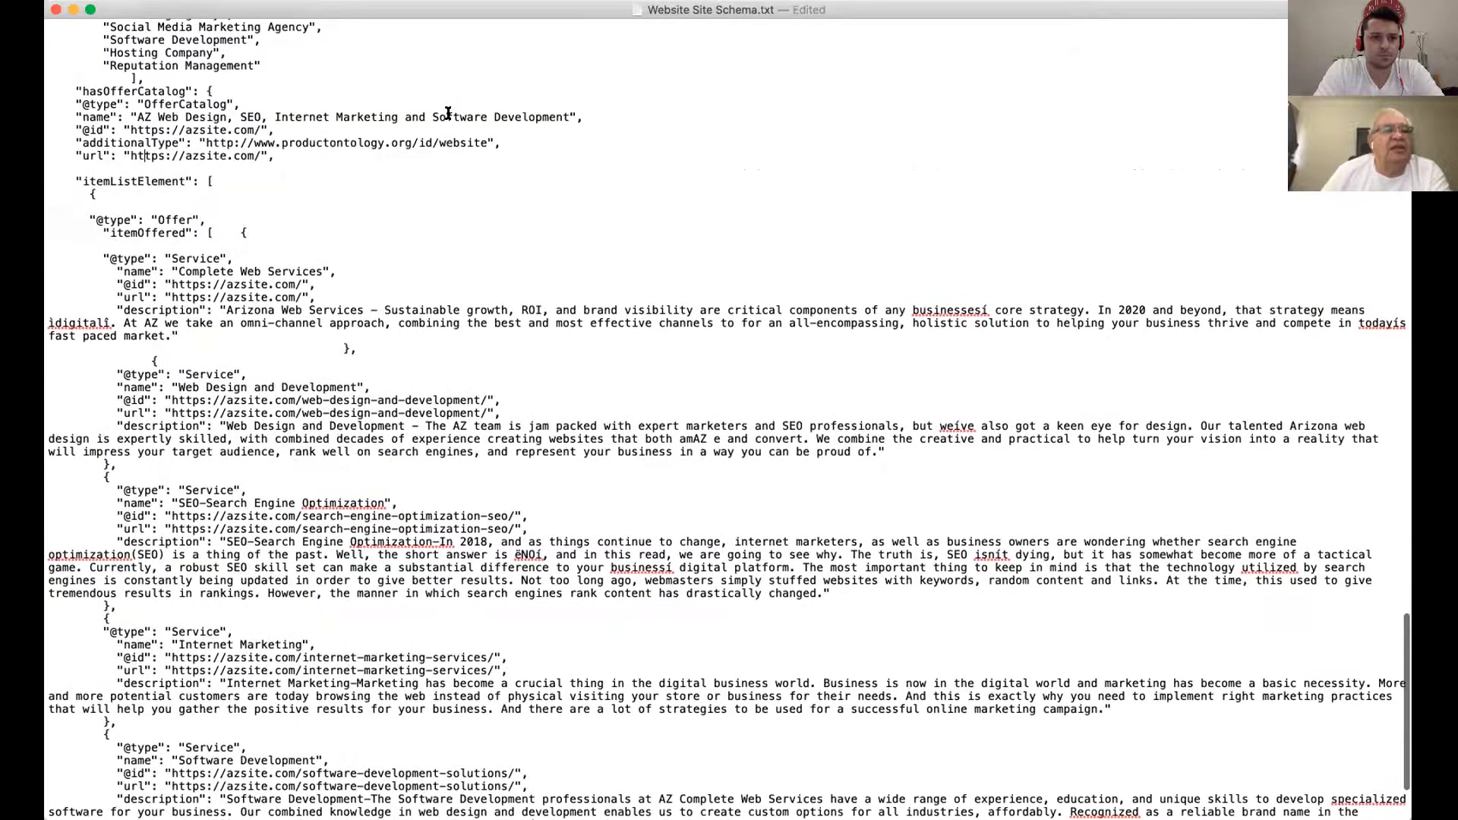
scroll(635, 182, "down", 3)
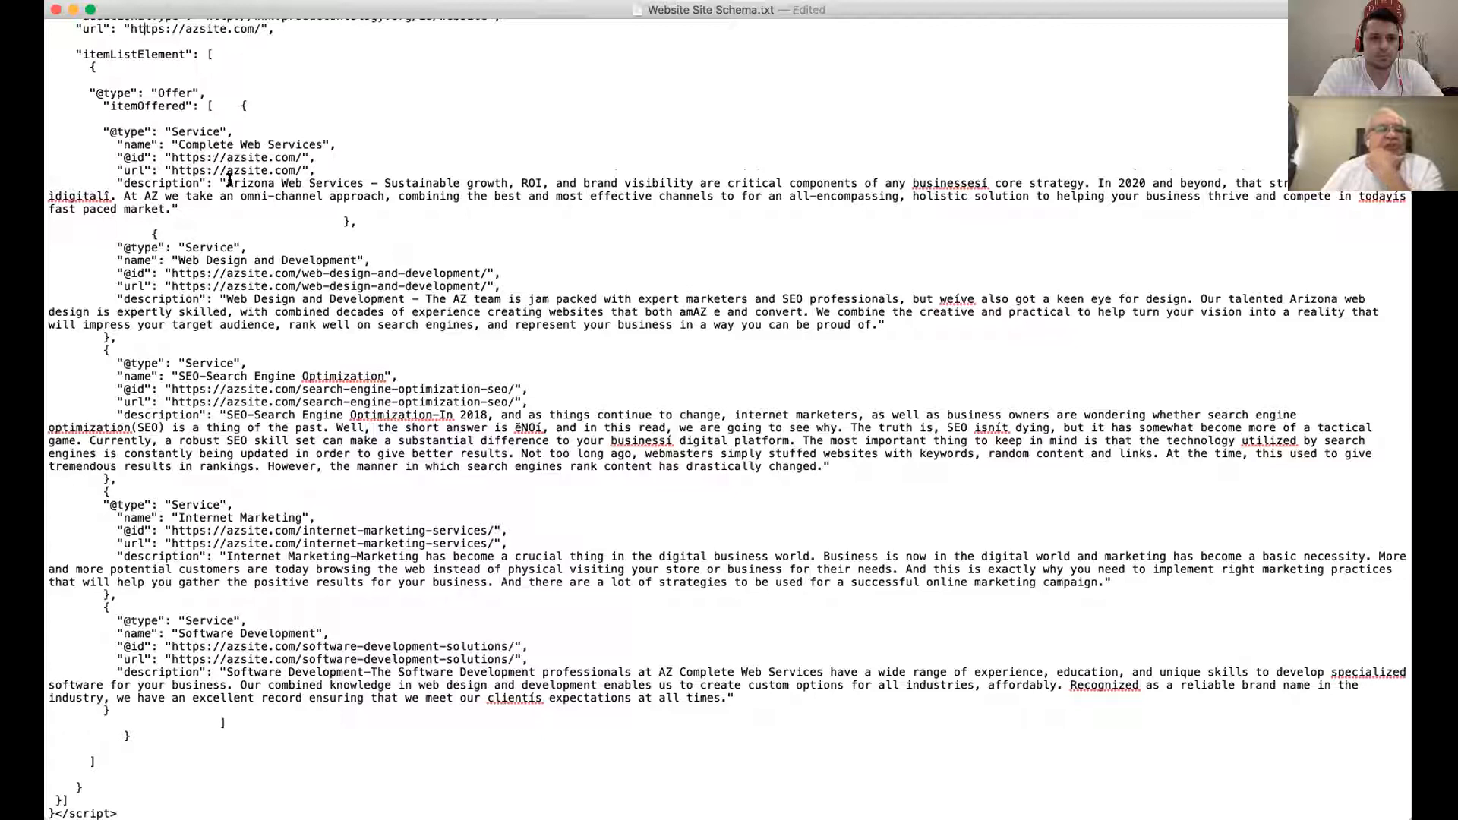
left_click_drag(225, 183, 171, 209)
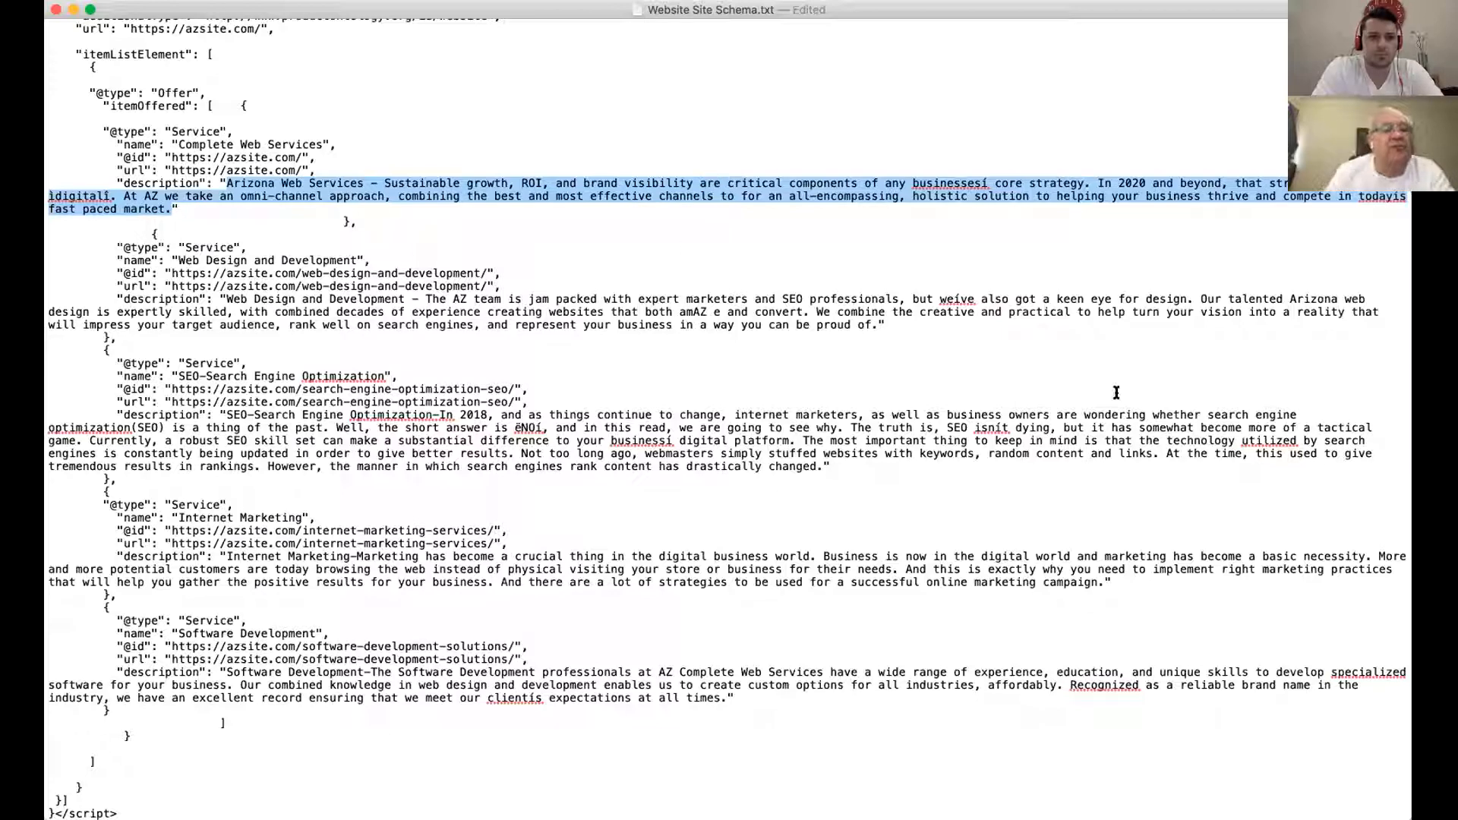
left_click(230, 272)
scroll(258, 240, "down", 1)
scroll(258, 241, "up", 1)
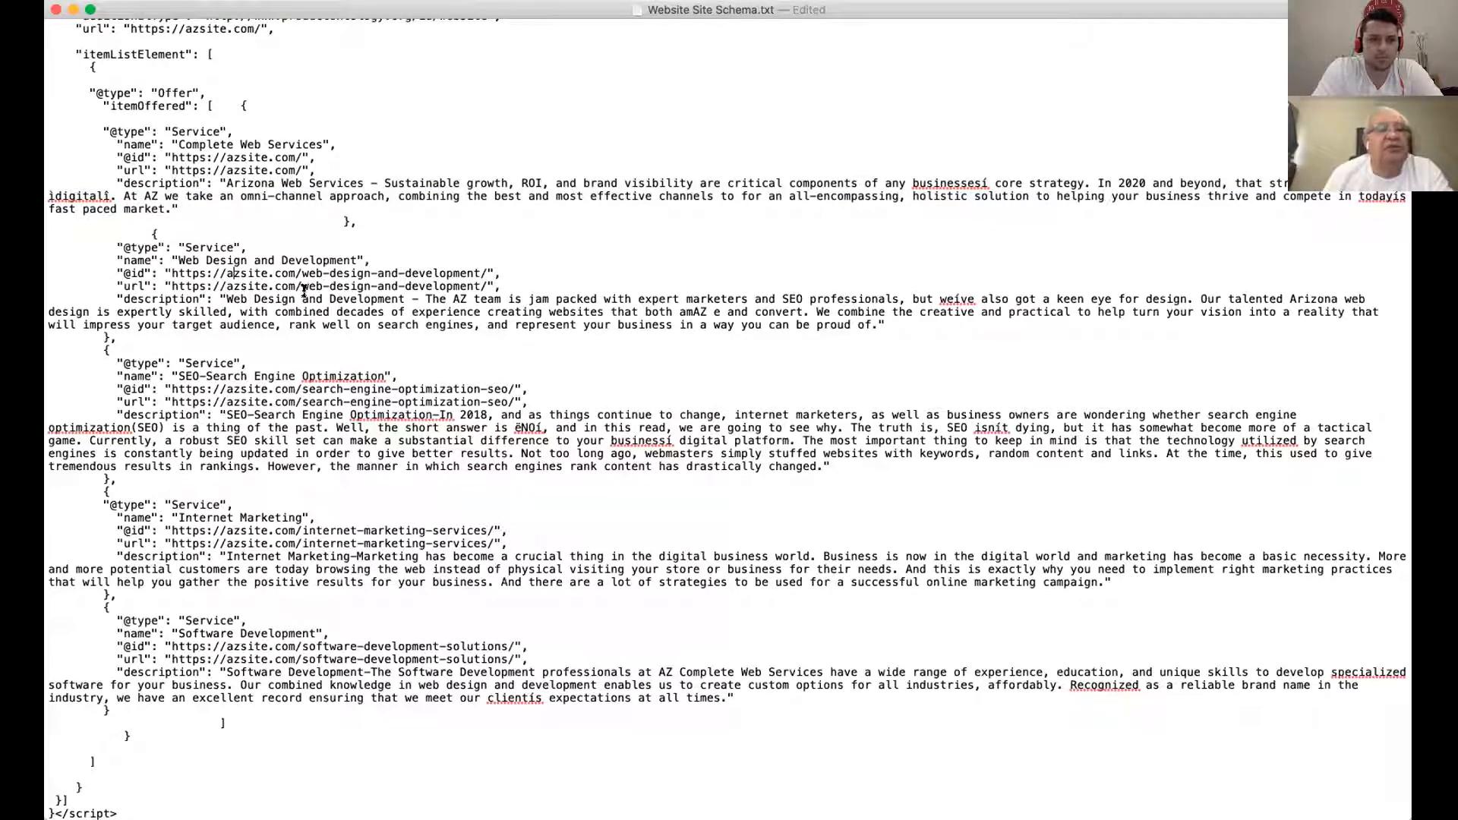
left_click_drag(230, 305, 878, 325)
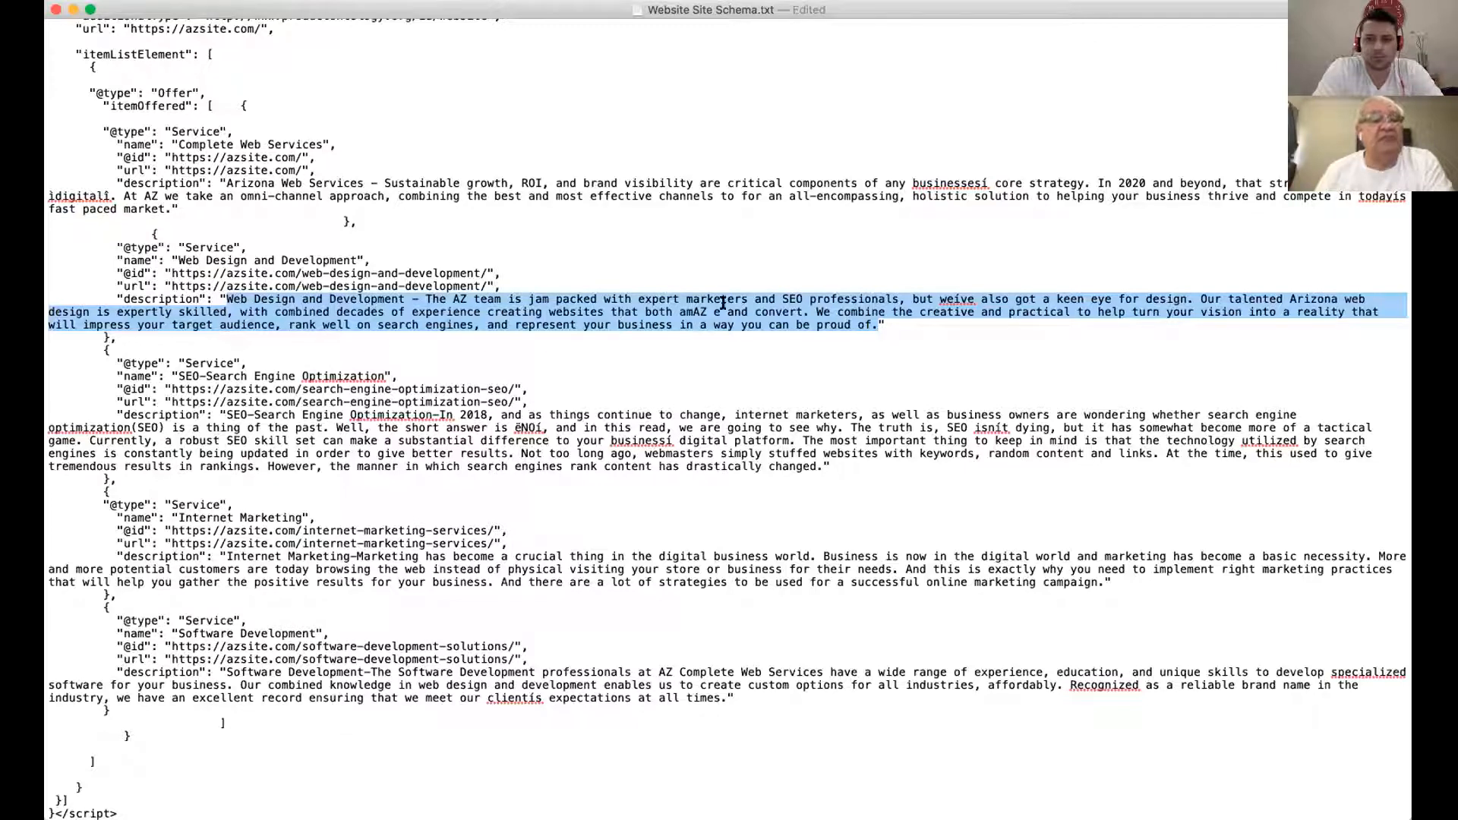
scroll(723, 291, "down", 2)
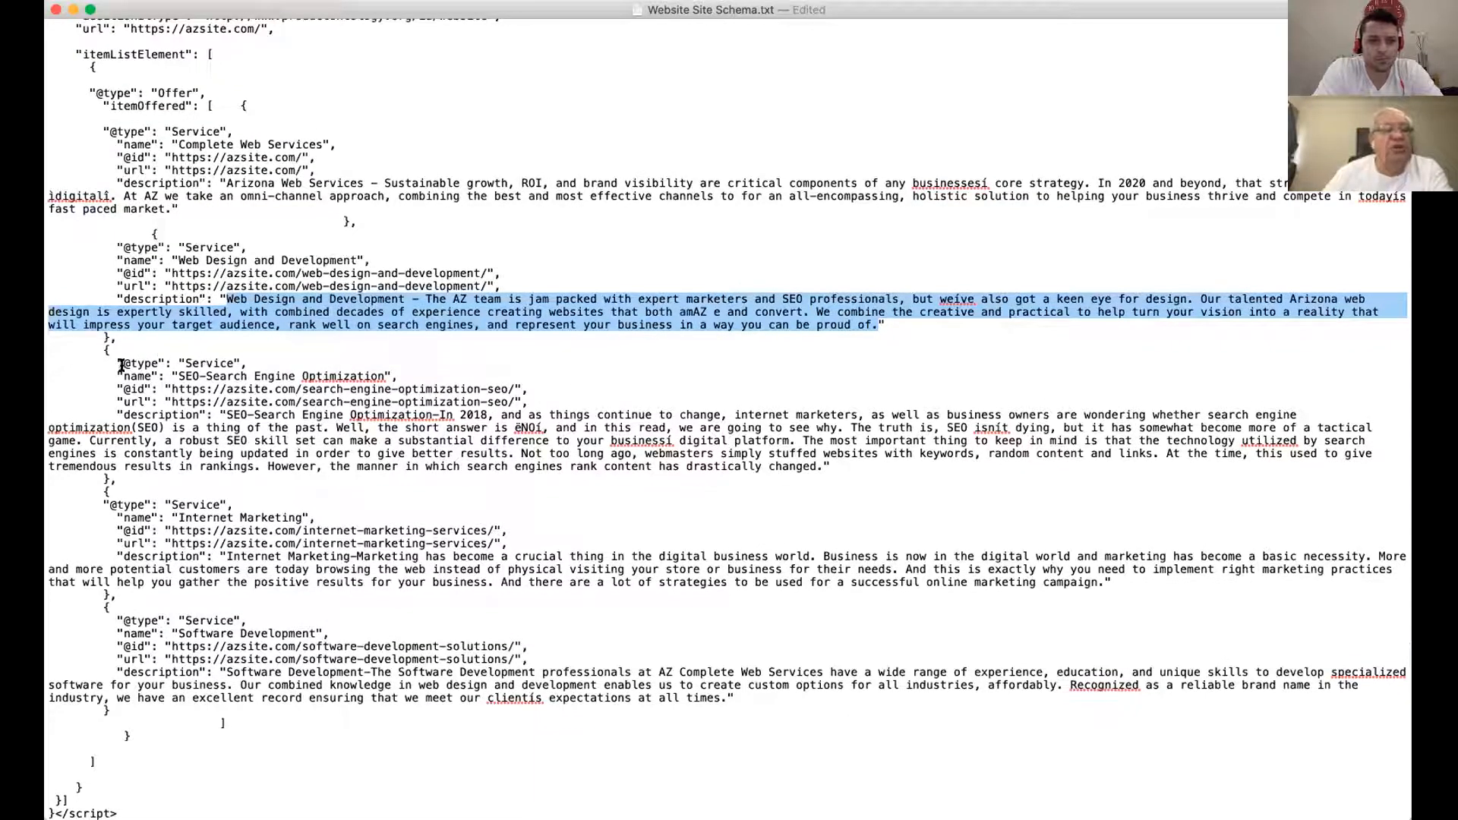
Step: Review the remaining service entries from SEO-Search Engine Optimization to Software Development, ending at the closing script tag
left_click(249, 363)
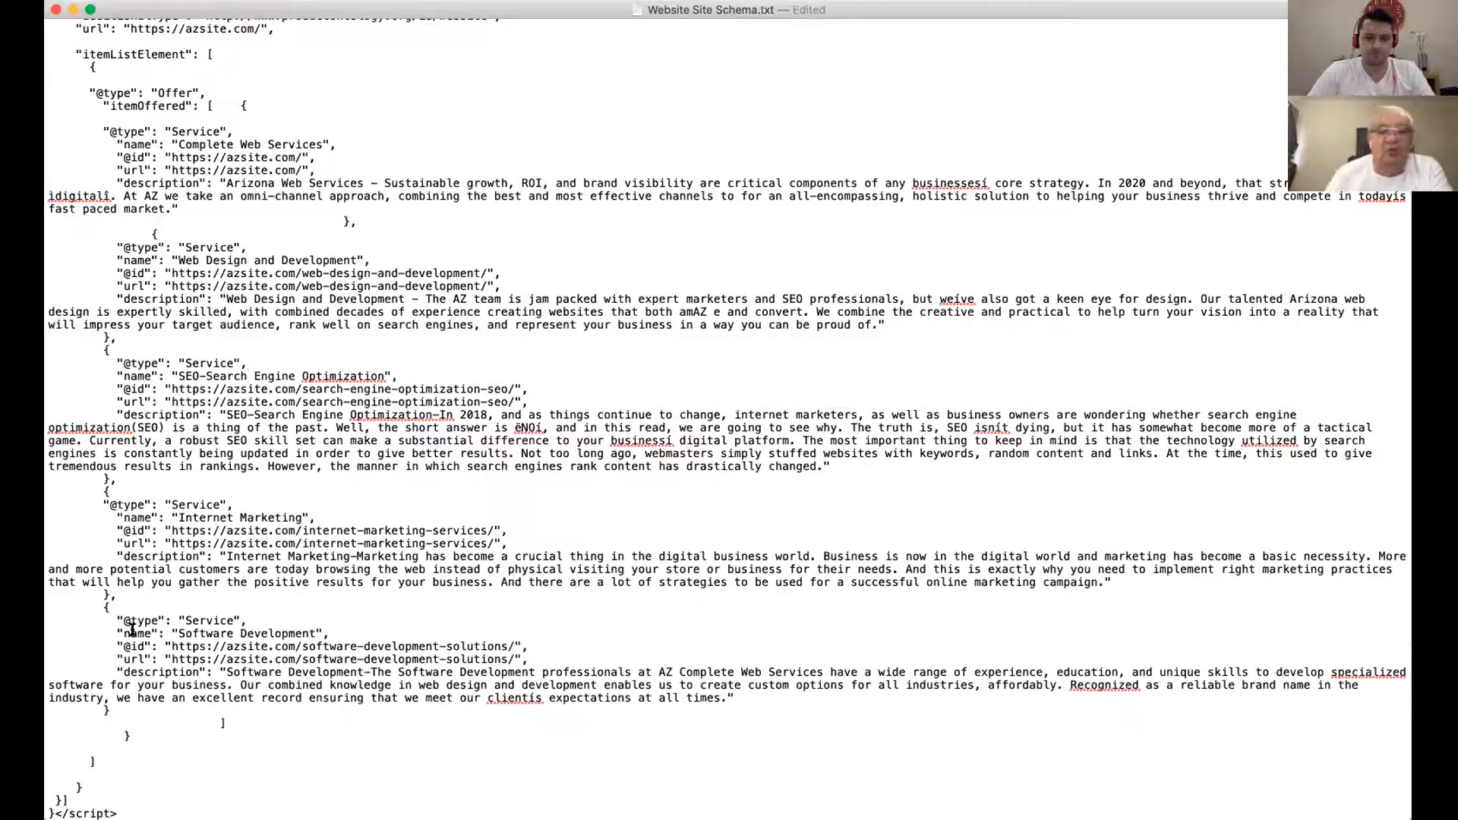
scroll(129, 699, "down", 2)
left_click(157, 806)
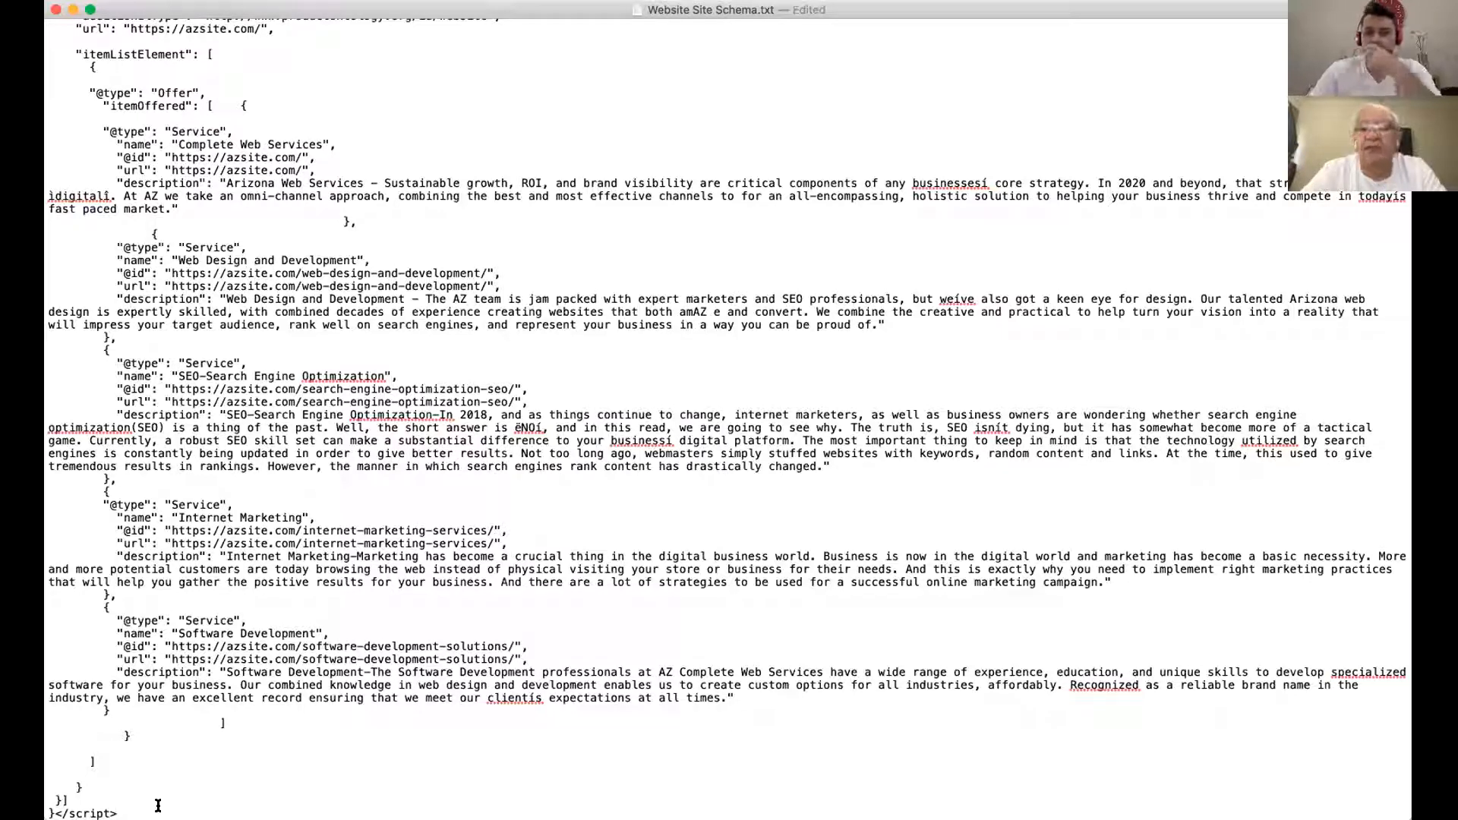
Step: Look back through the schema from the closing script tag past hasOfferCatalog and knowsAbout to the sameAs links
scroll(158, 806, "up", 10)
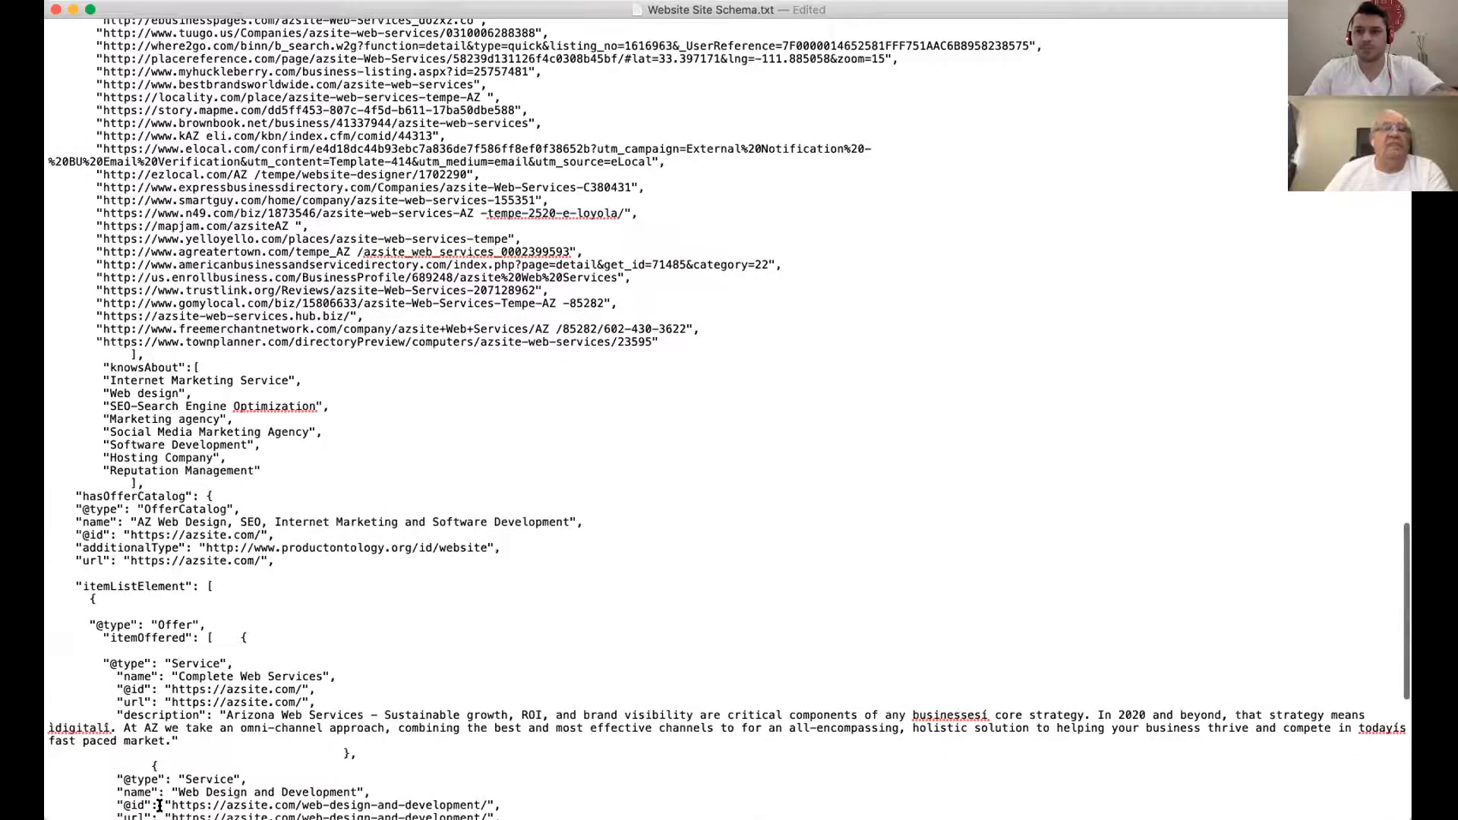
scroll(158, 806, "up", 7)
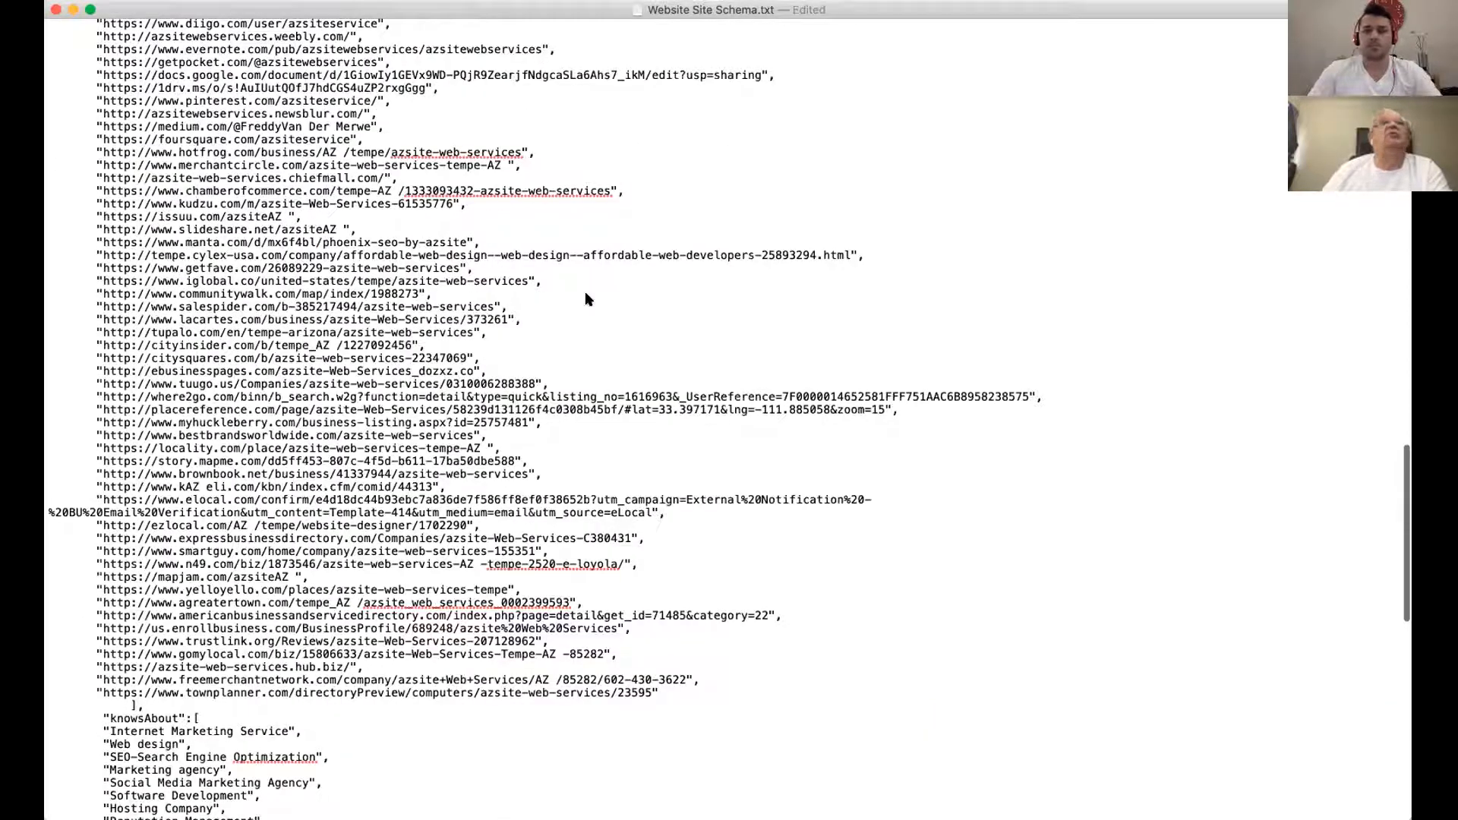
scroll(456, 418, "up", 5)
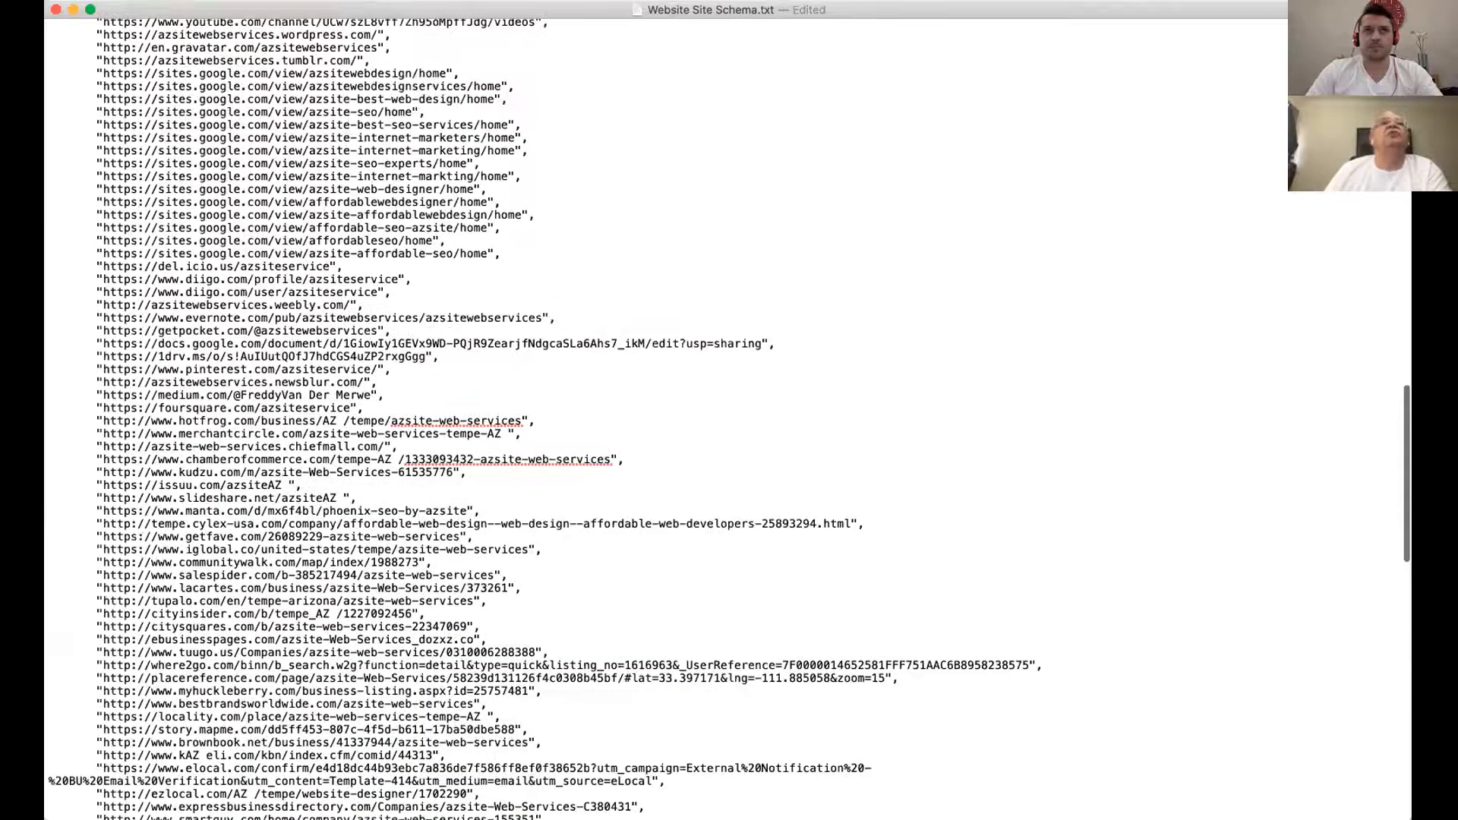
scroll(683, 417, "up", 15)
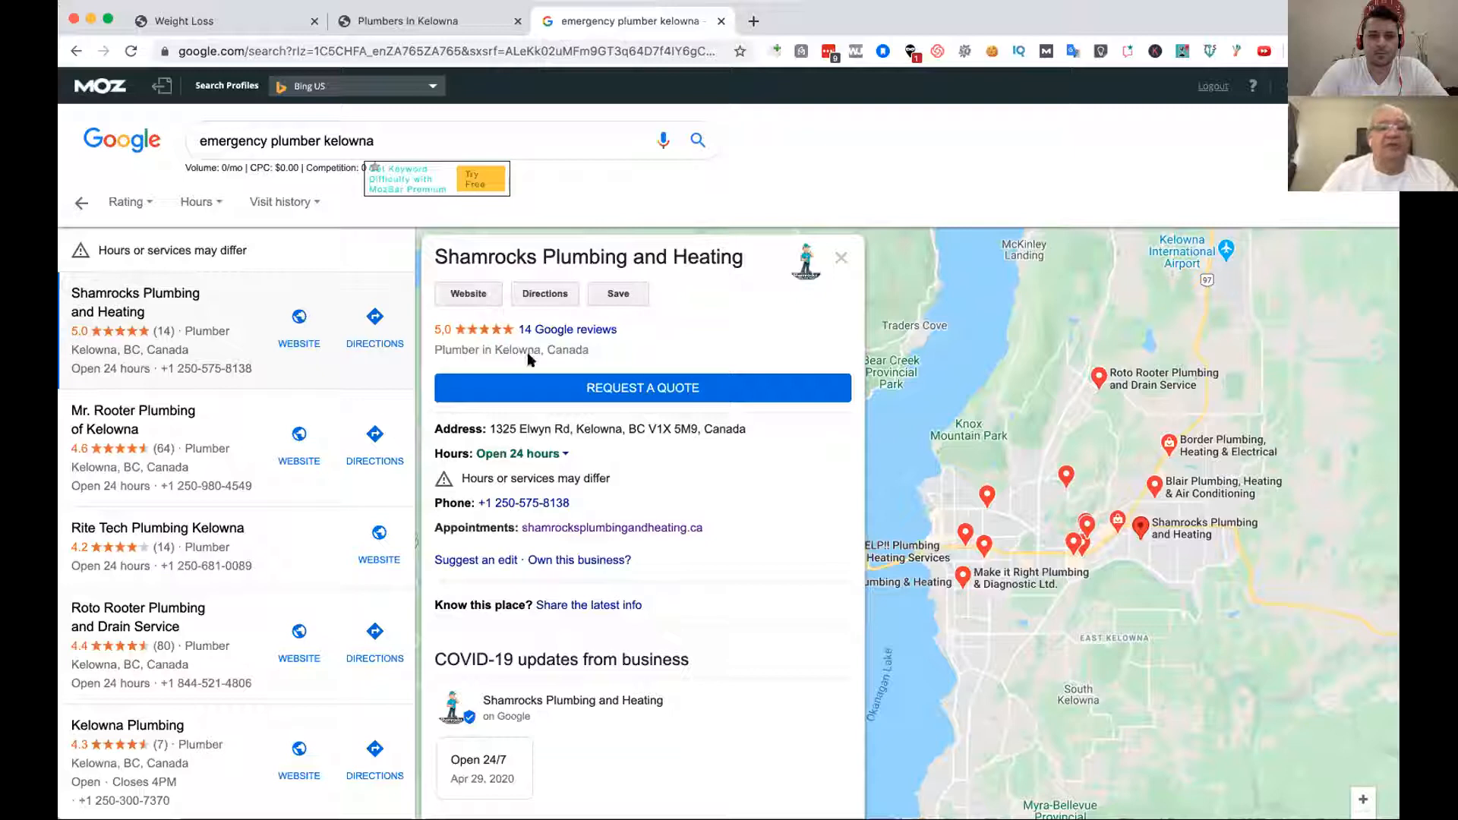
Step: Switch to Chrome, open the page source of the Shamrocks Plumbing and Heating listing and search it for "/g/"
right_click(764, 476)
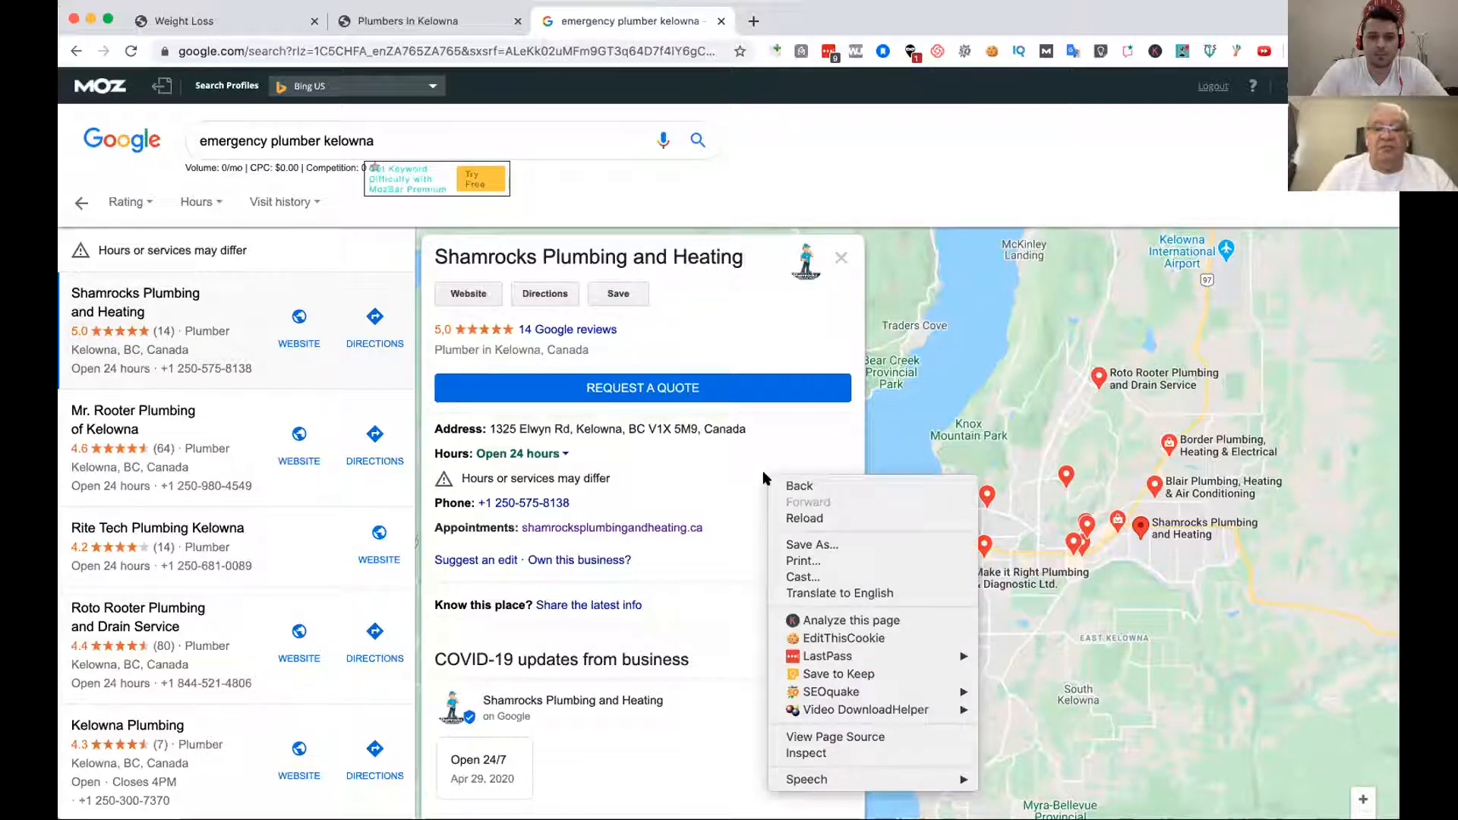
left_click(828, 735)
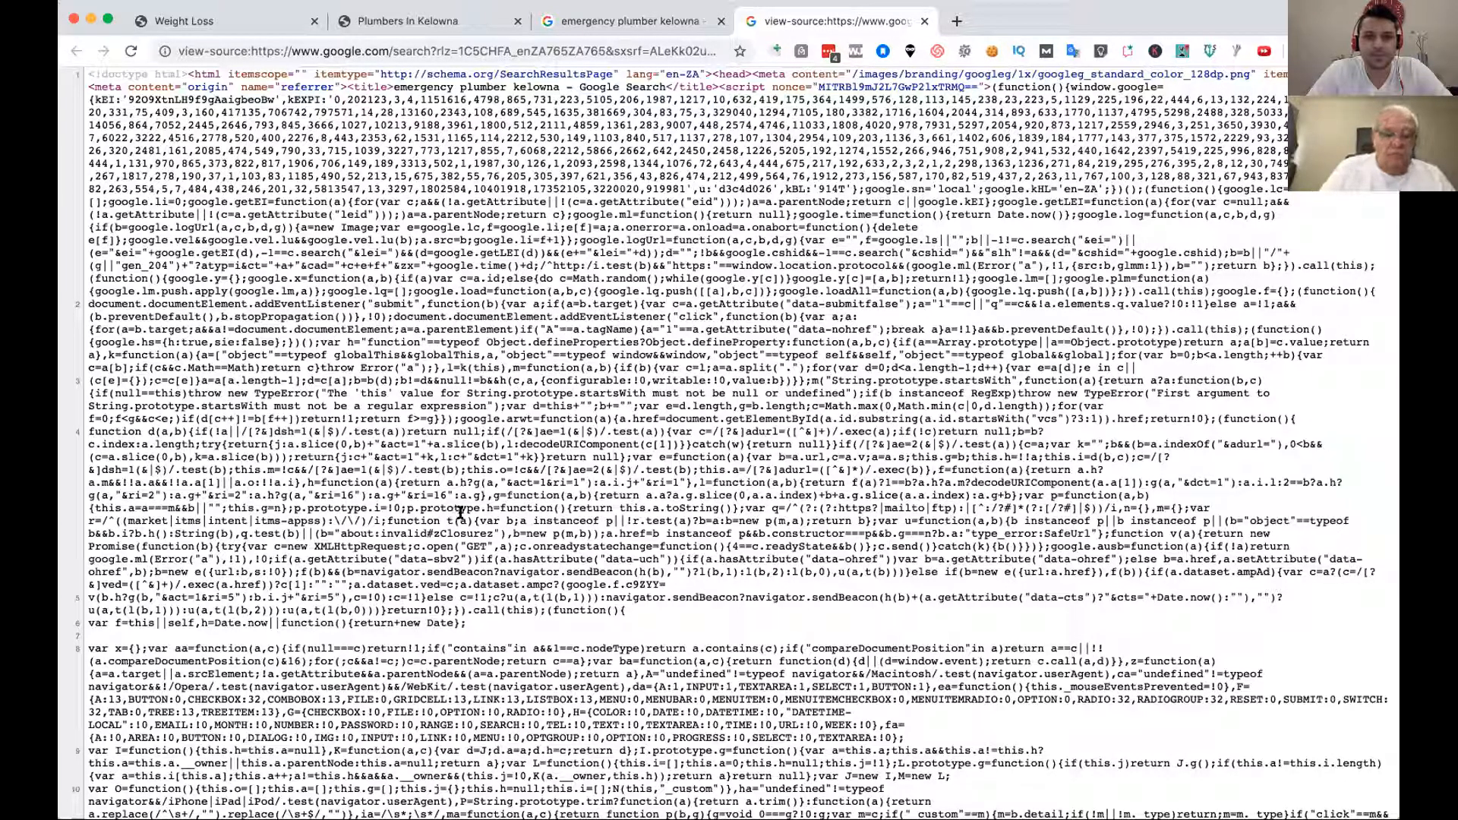
key("super+f")
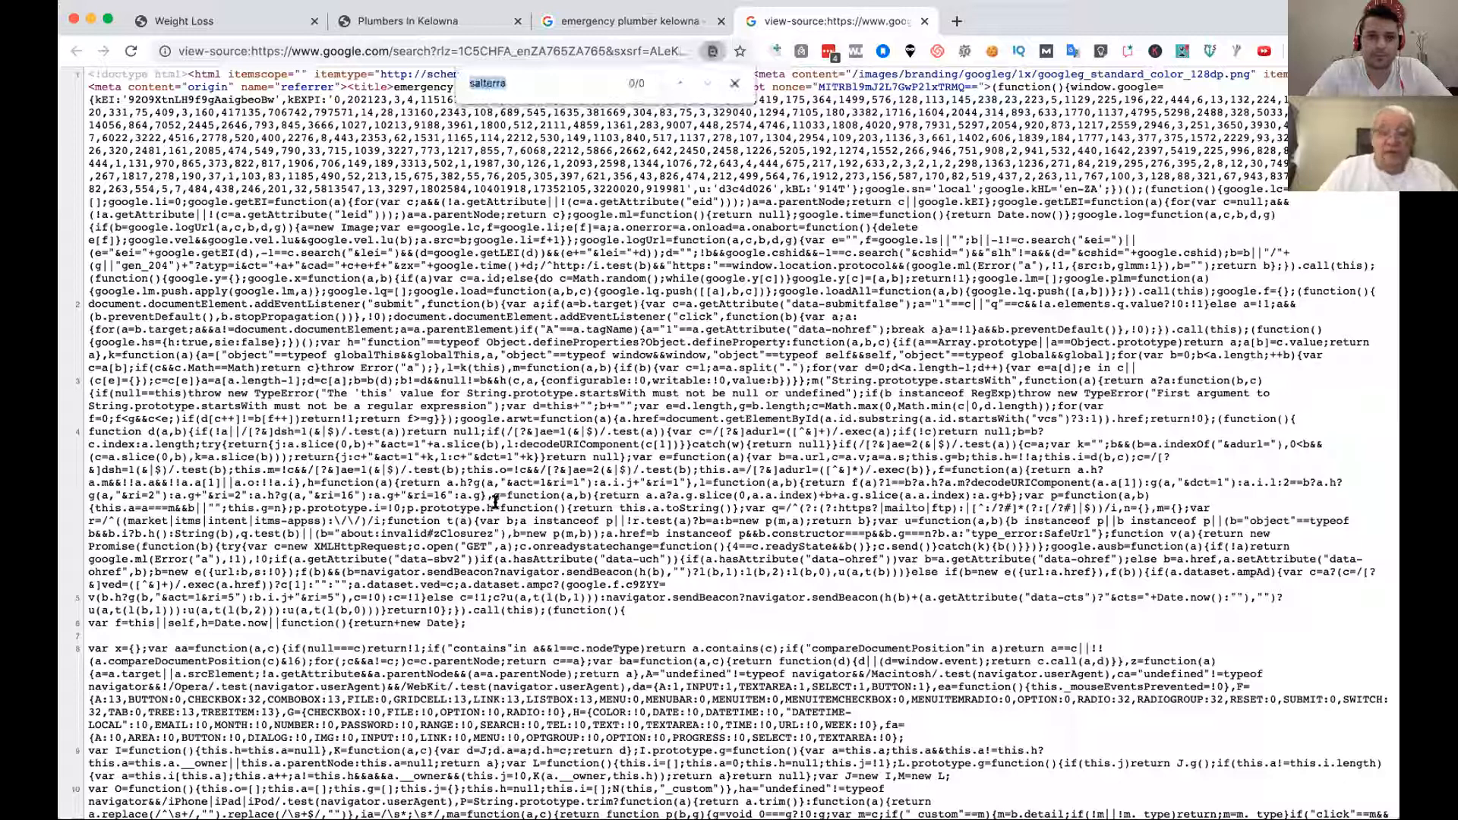
type("/")
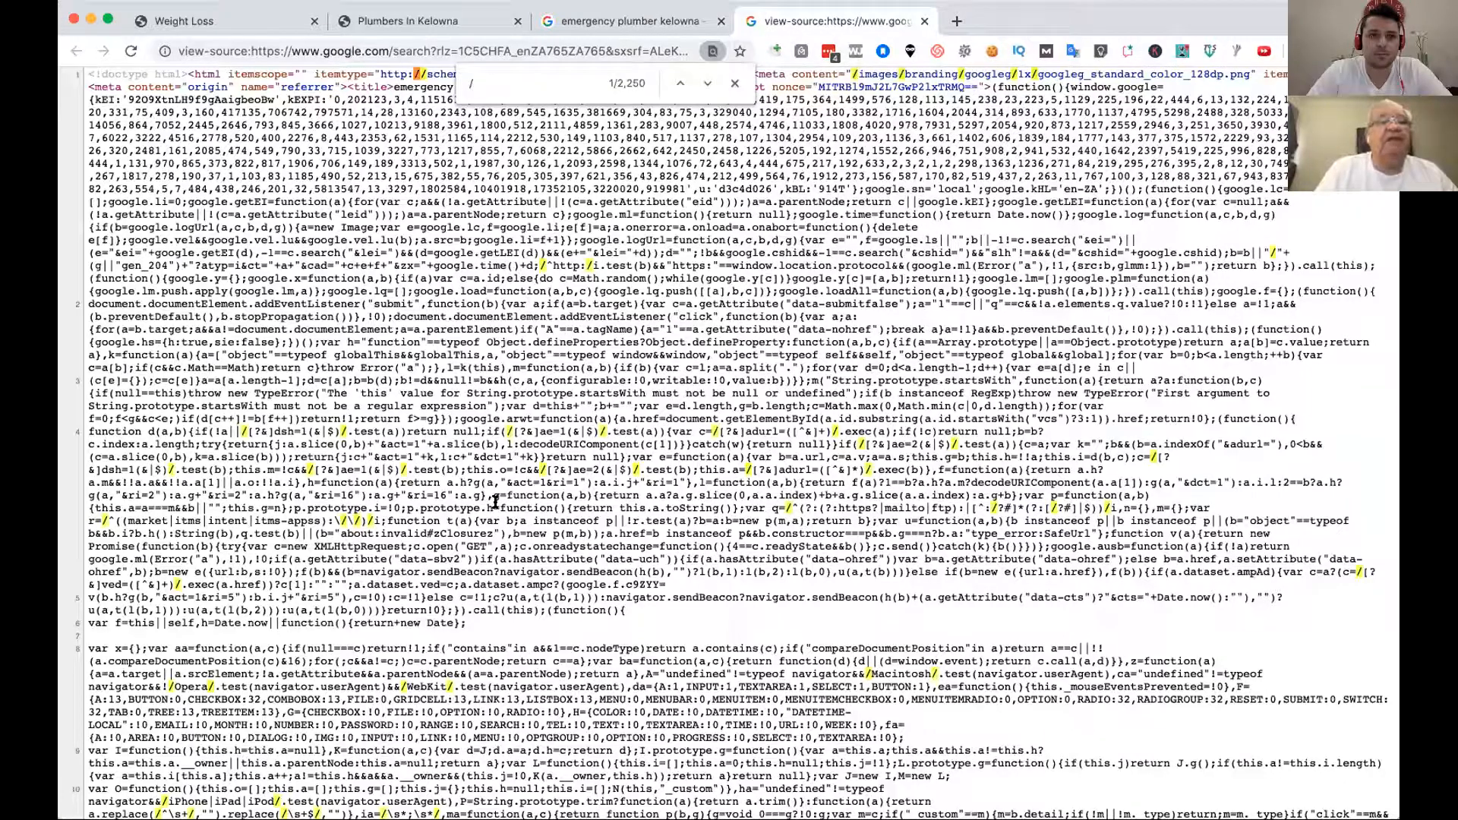
type("g/")
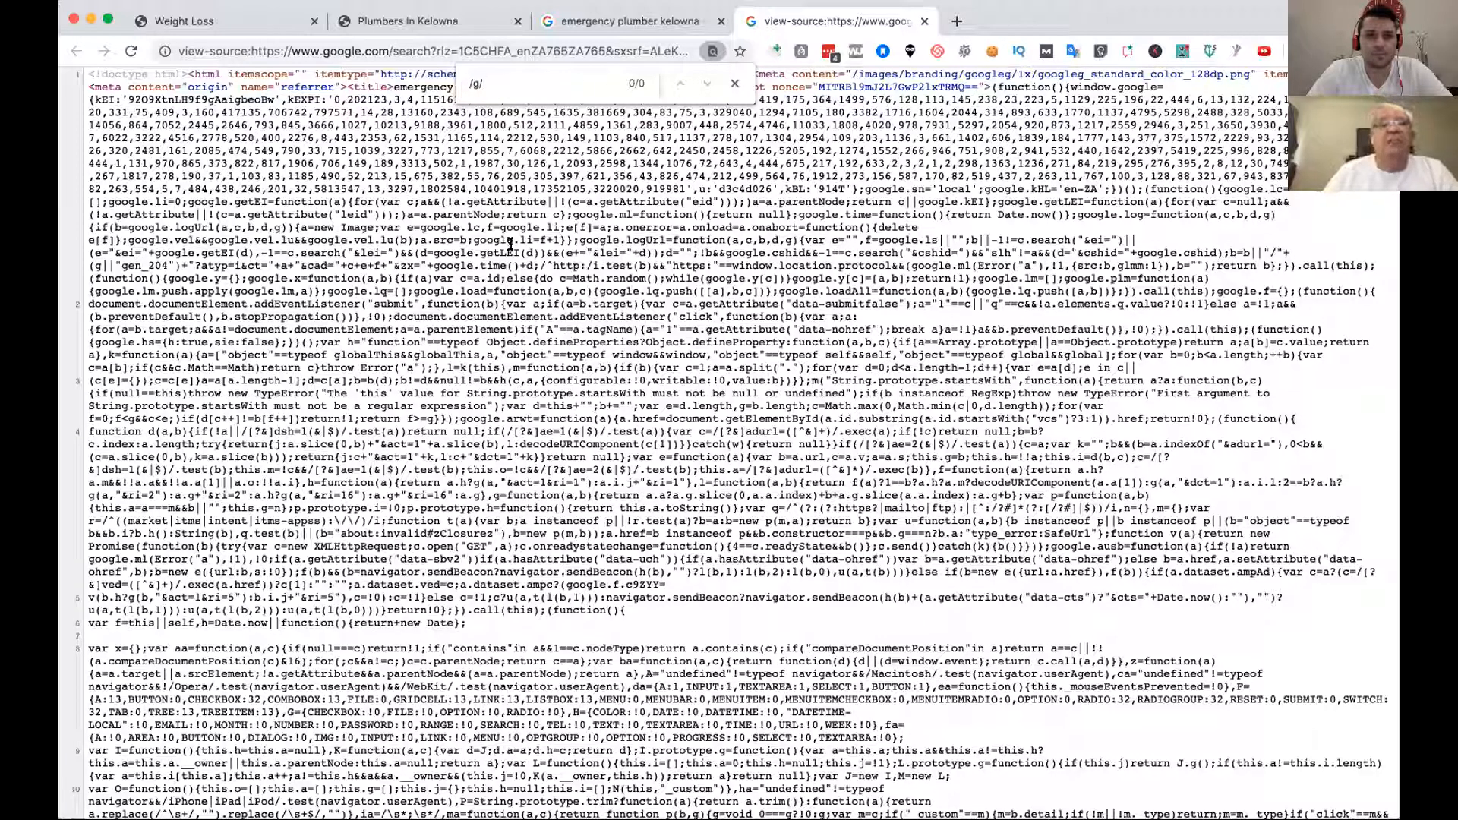
scroll(503, 250, "down", 5)
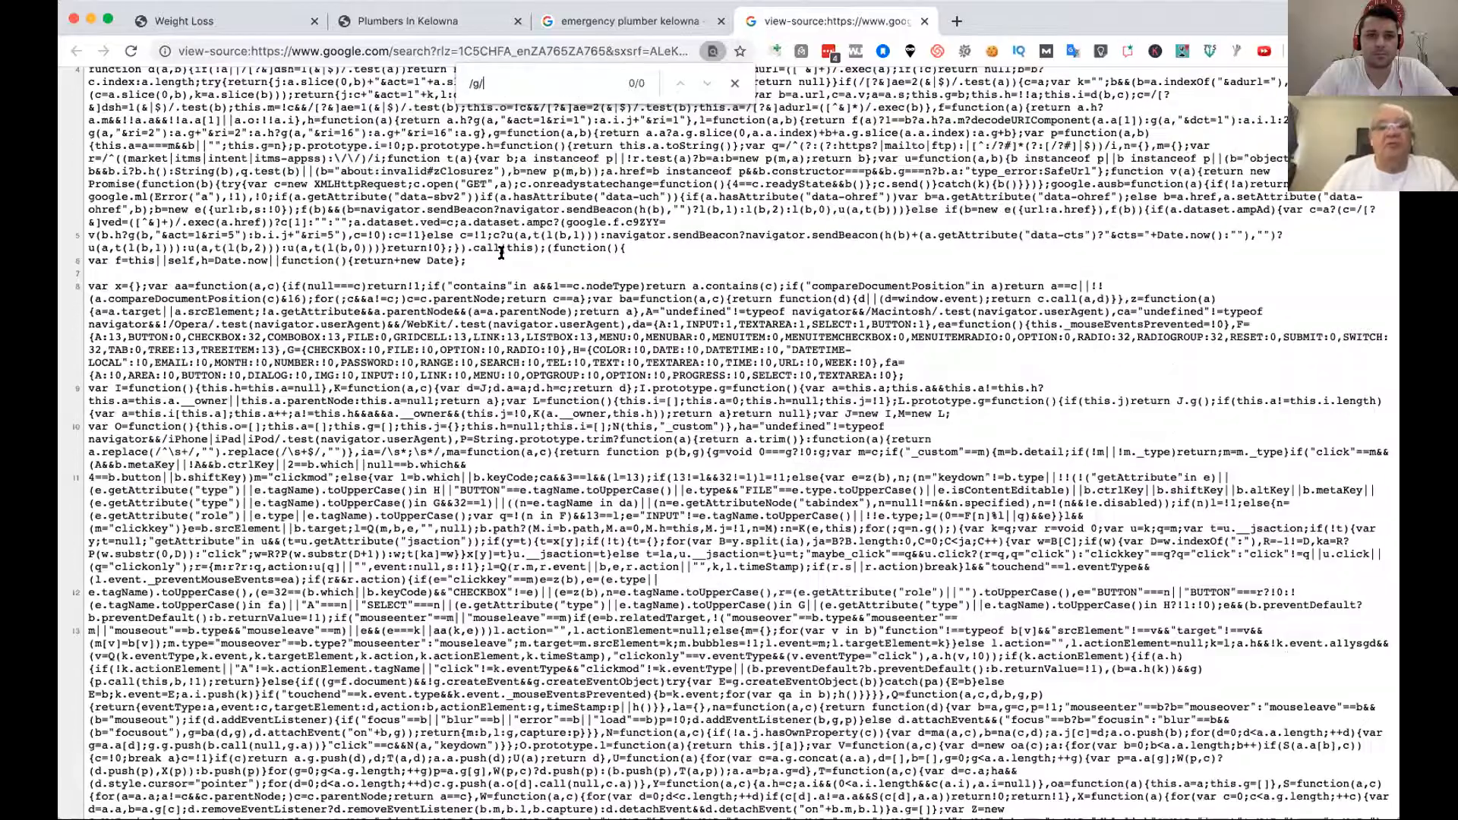
scroll(501, 253, "down", 1)
scroll(572, 118, "up", 3)
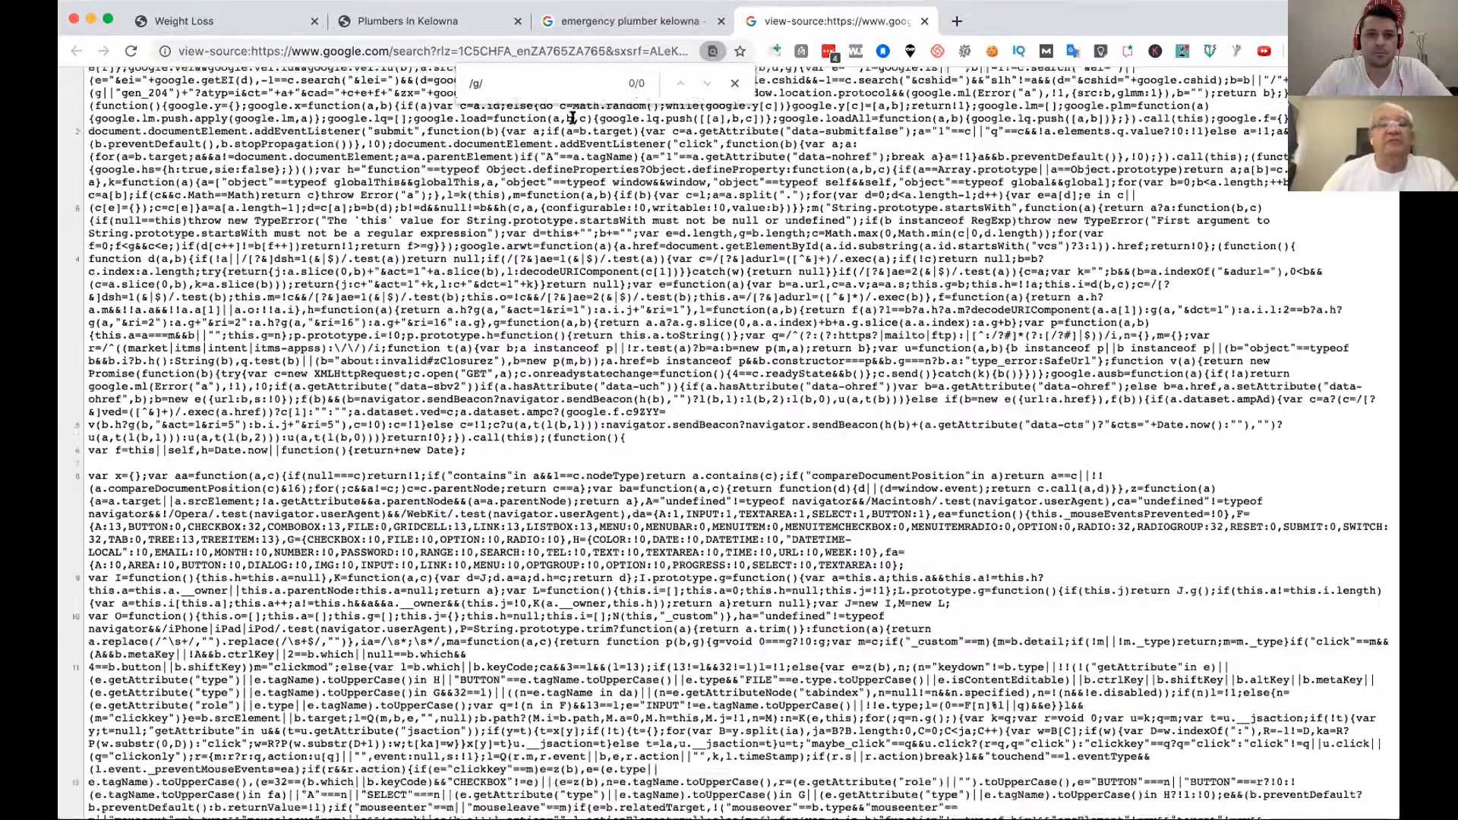
scroll(731, 85, "down", 3)
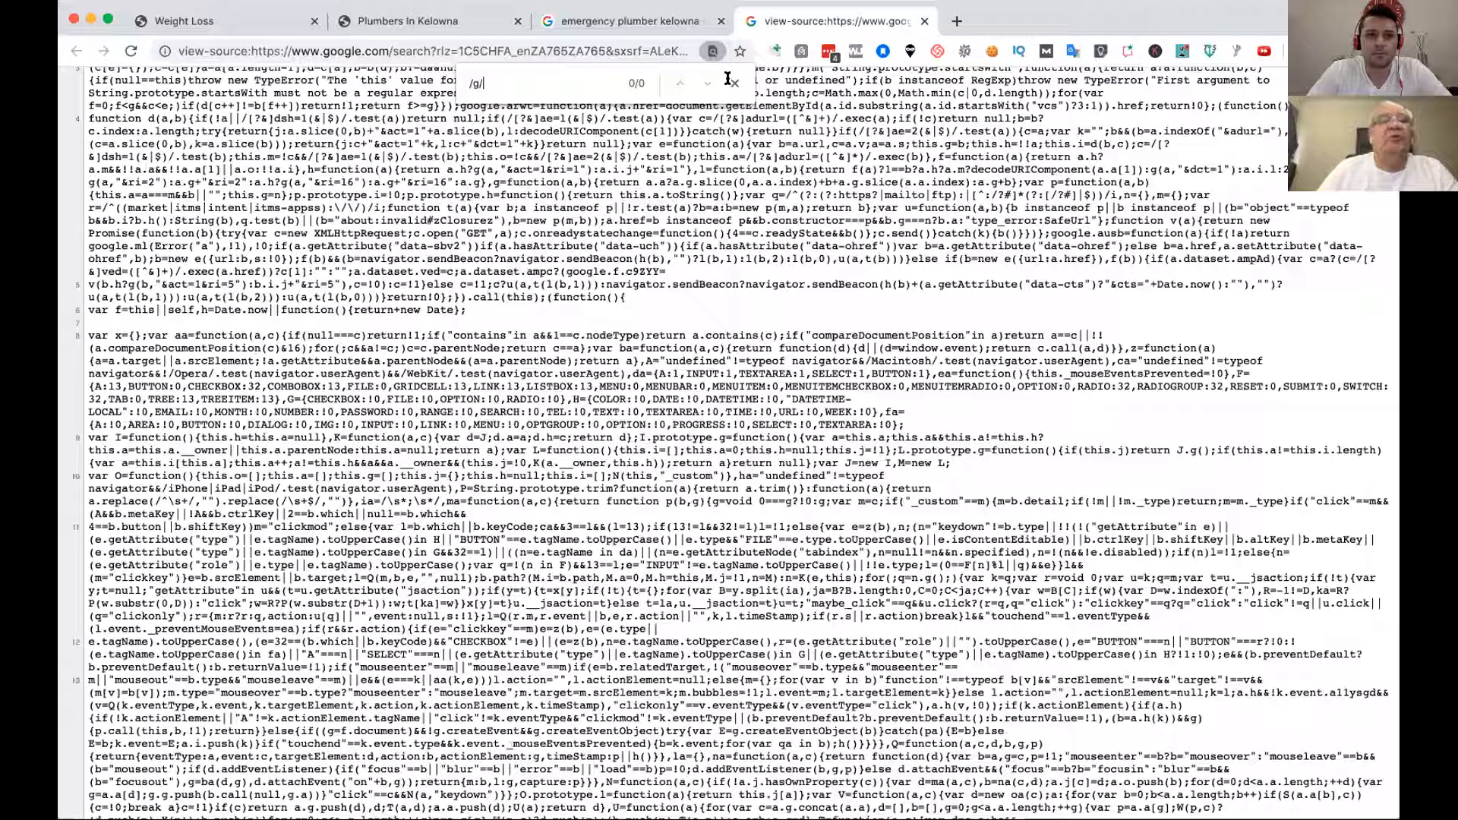
scroll(953, 39, "down", 6)
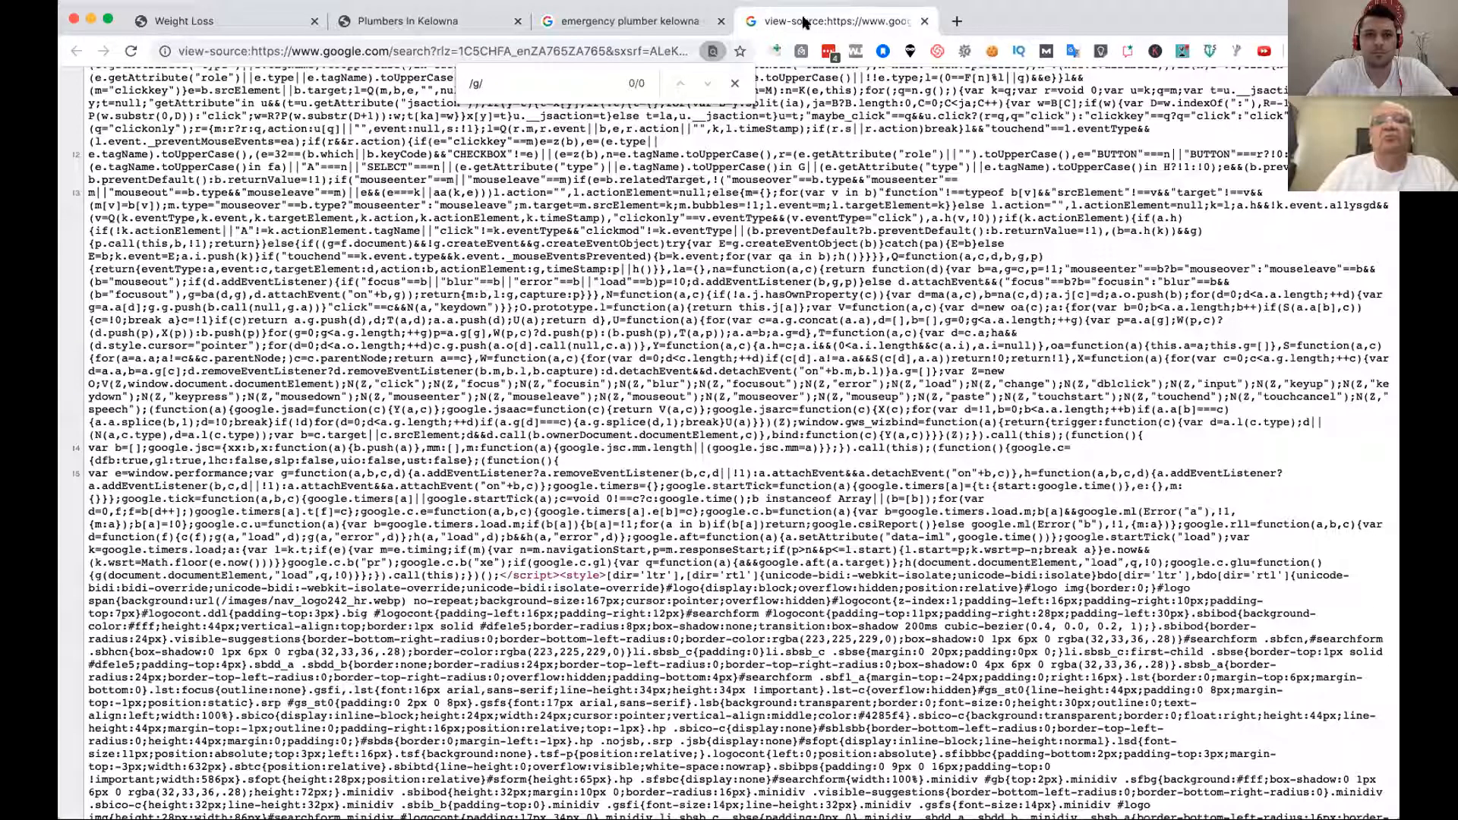
scroll(802, 23, "down", 10)
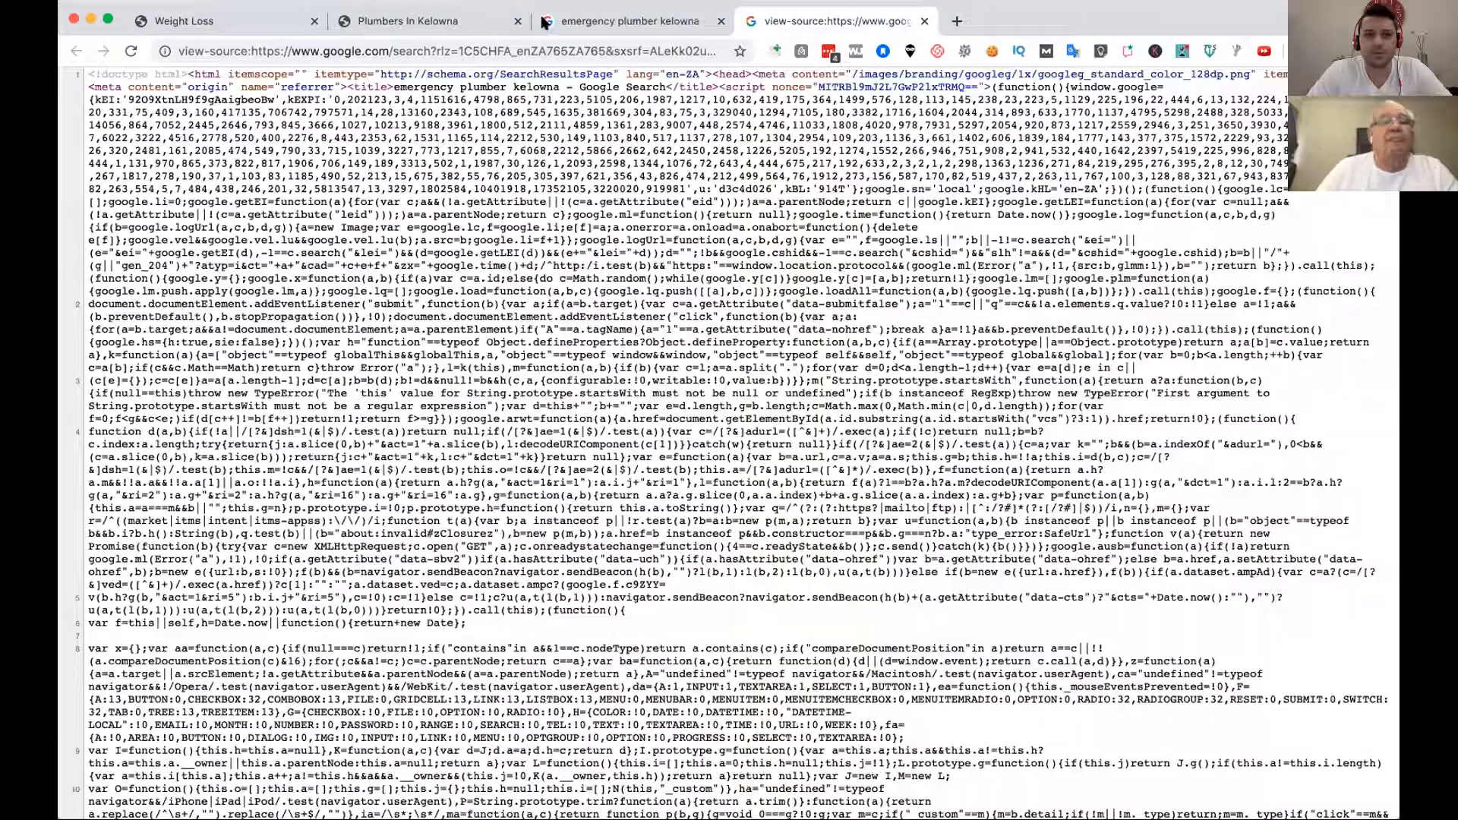
Step: Close the page source and the emergency plumber kelowna results, and run a Google search for "hcg diet"
key("super+w")
key("super+w")
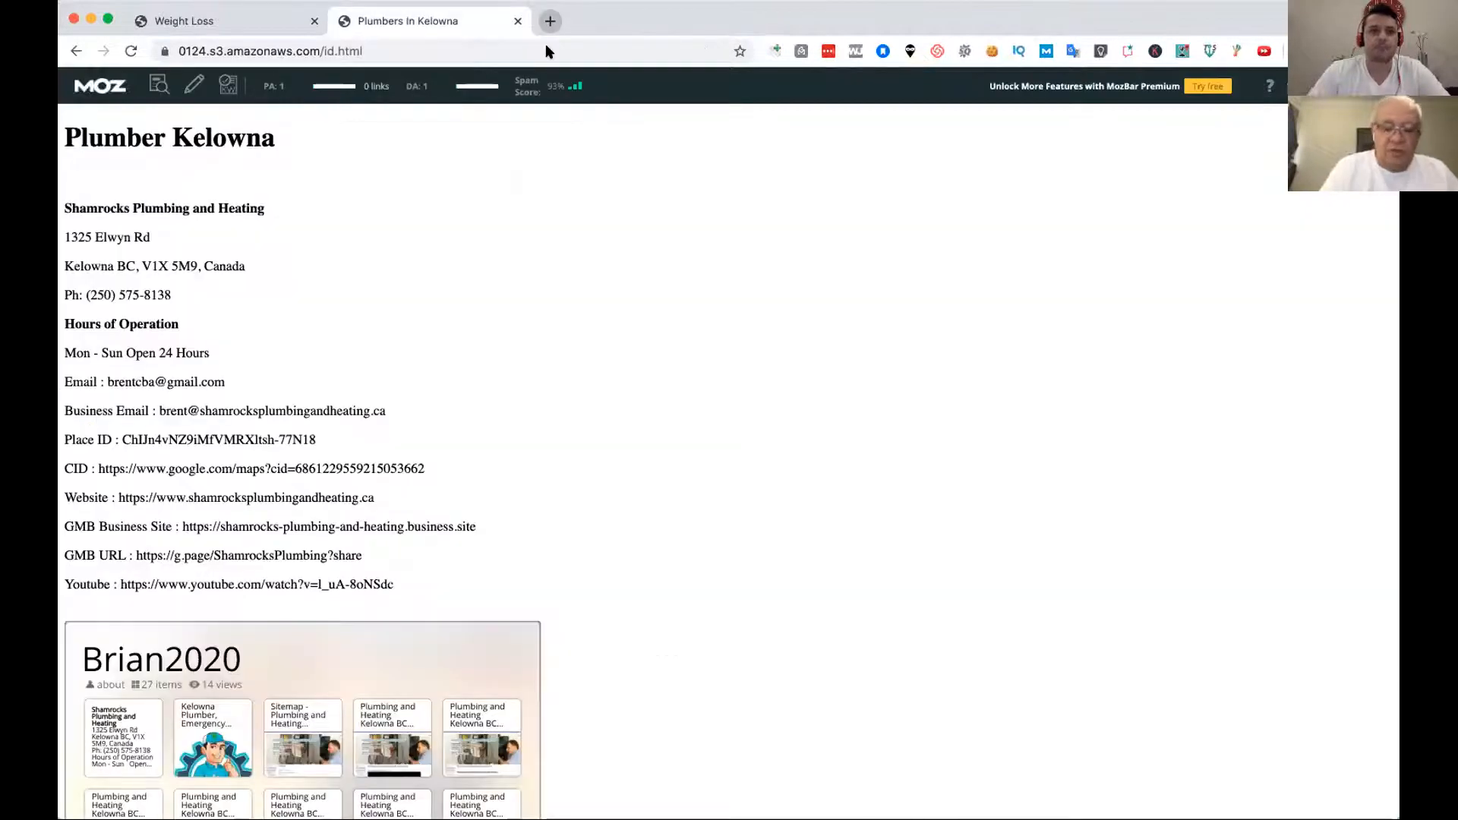
key("super+t")
type("hcg diet")
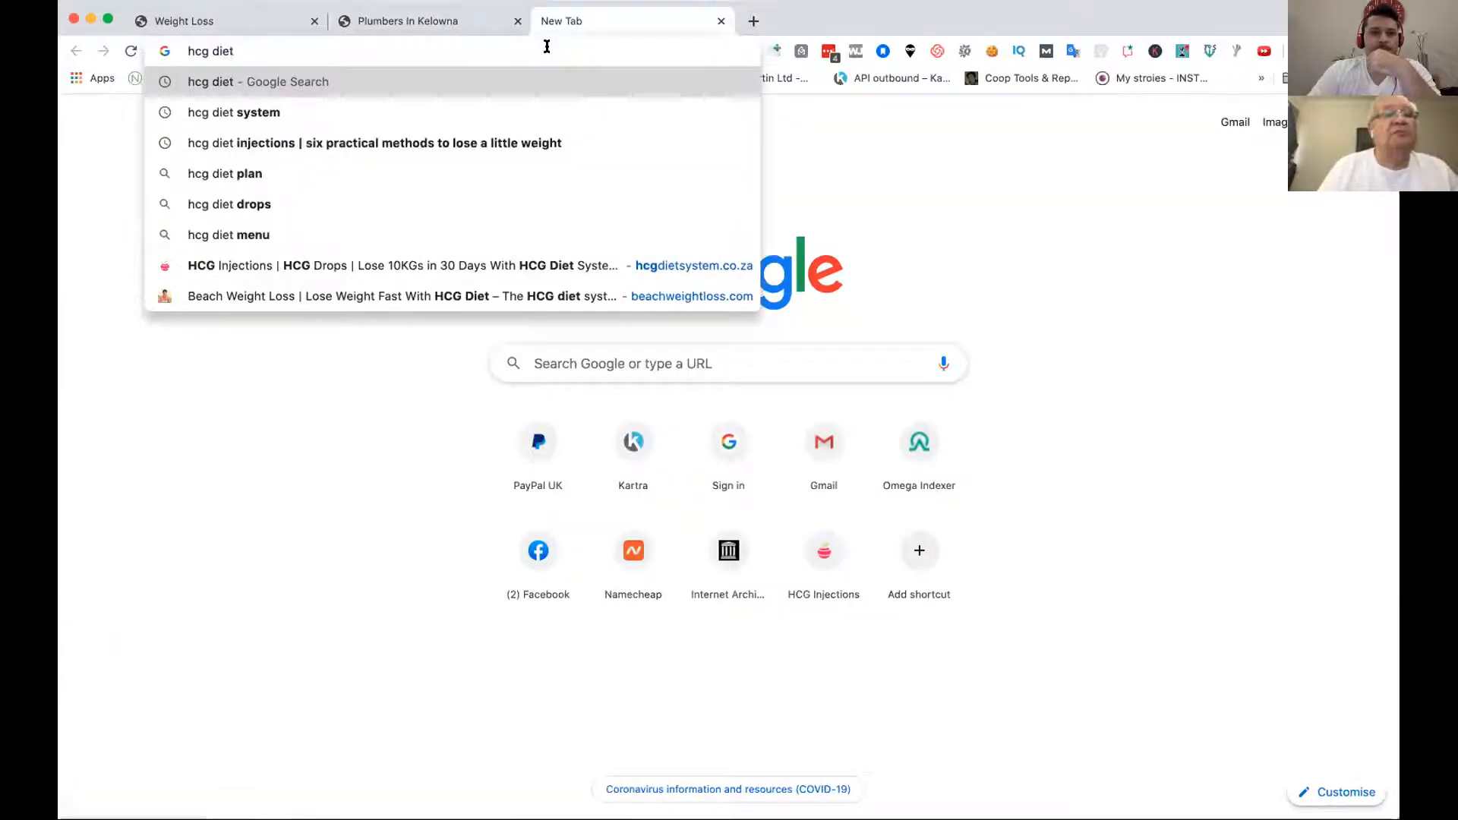
key("Return")
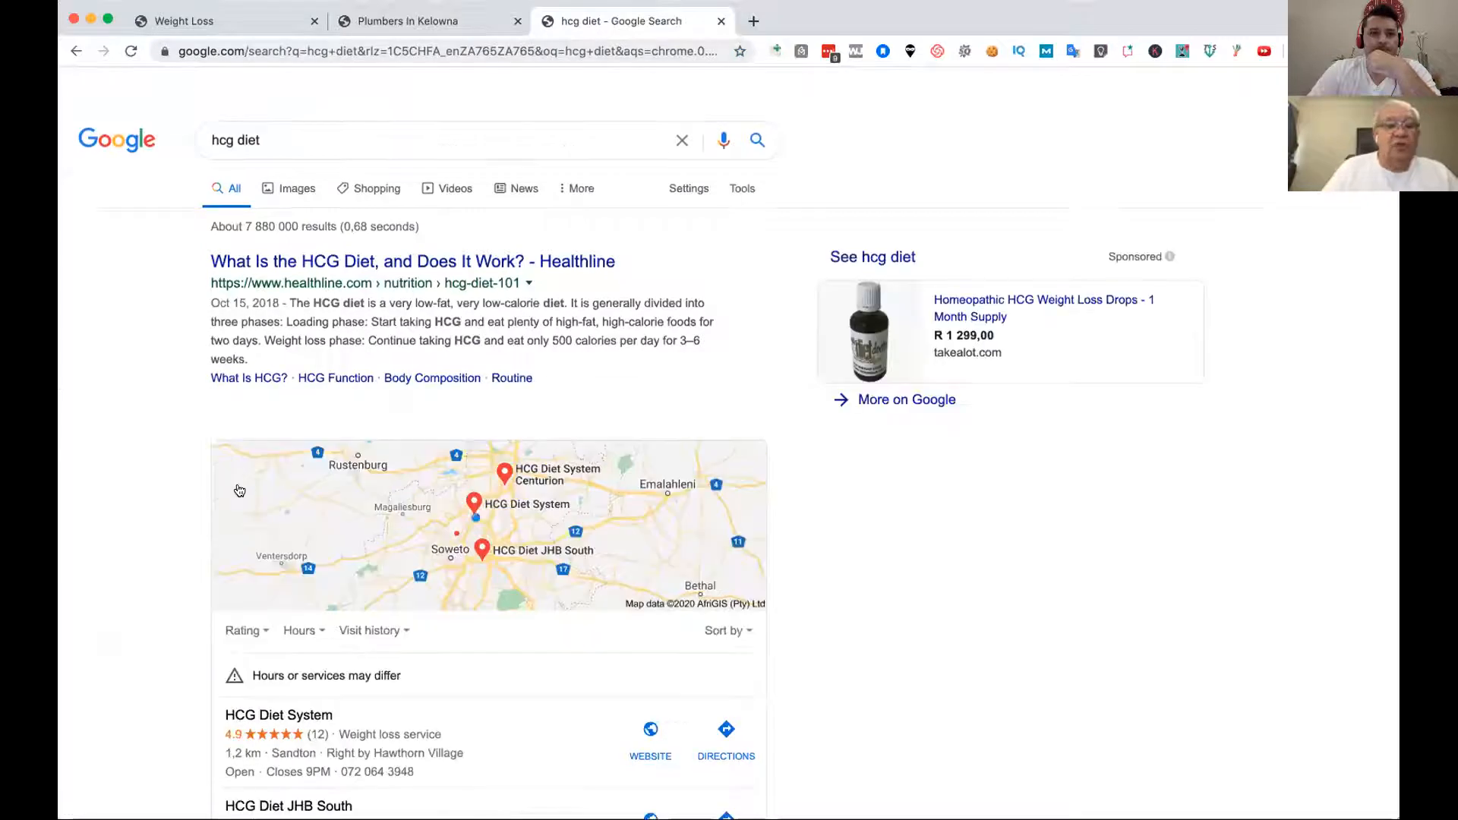
Step: Open the HCG Diet System business listing from the local map results
scroll(159, 312, "down", 3)
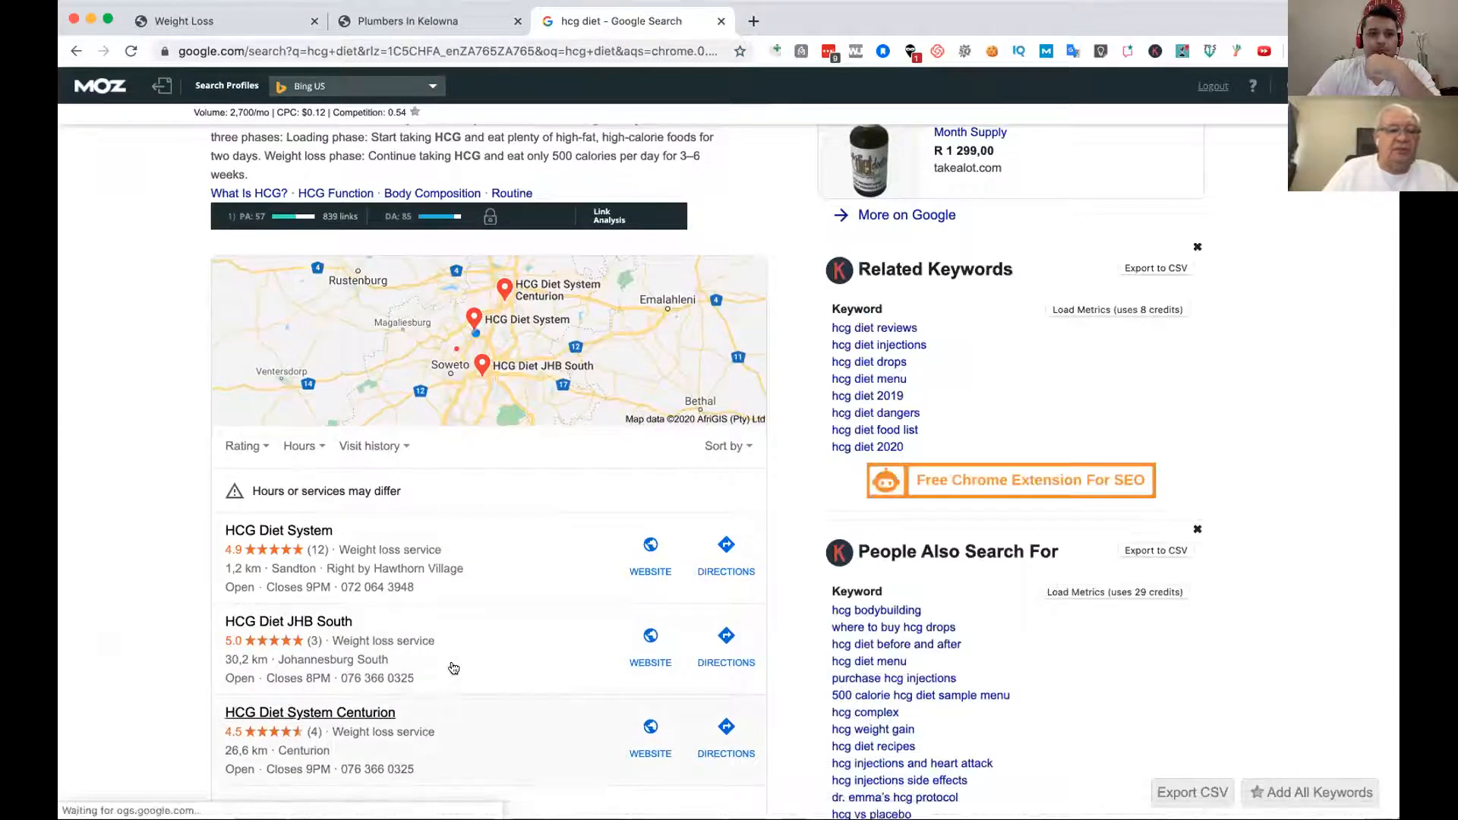
scroll(286, 388, "down", 2)
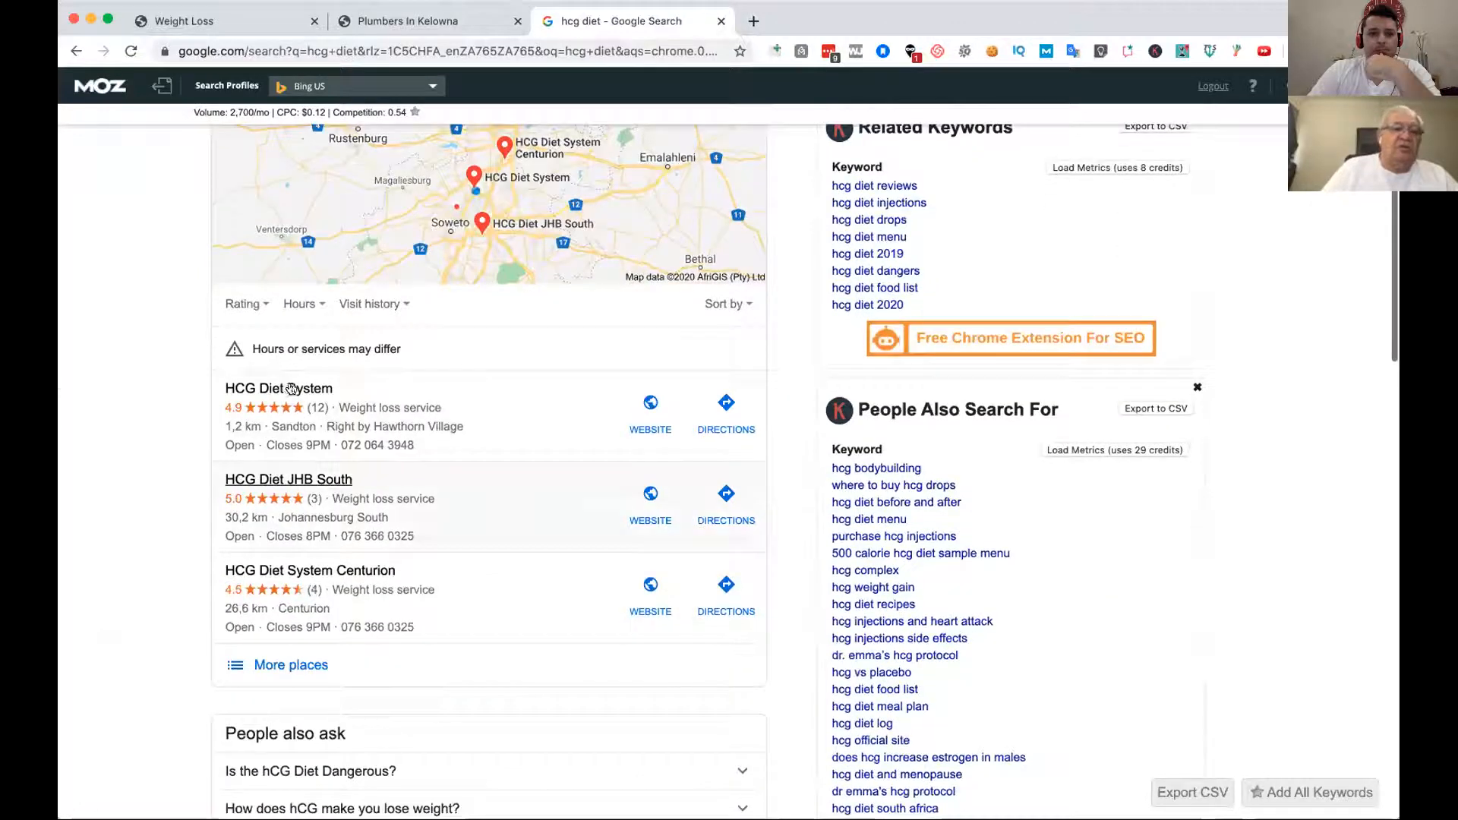
left_click(294, 390)
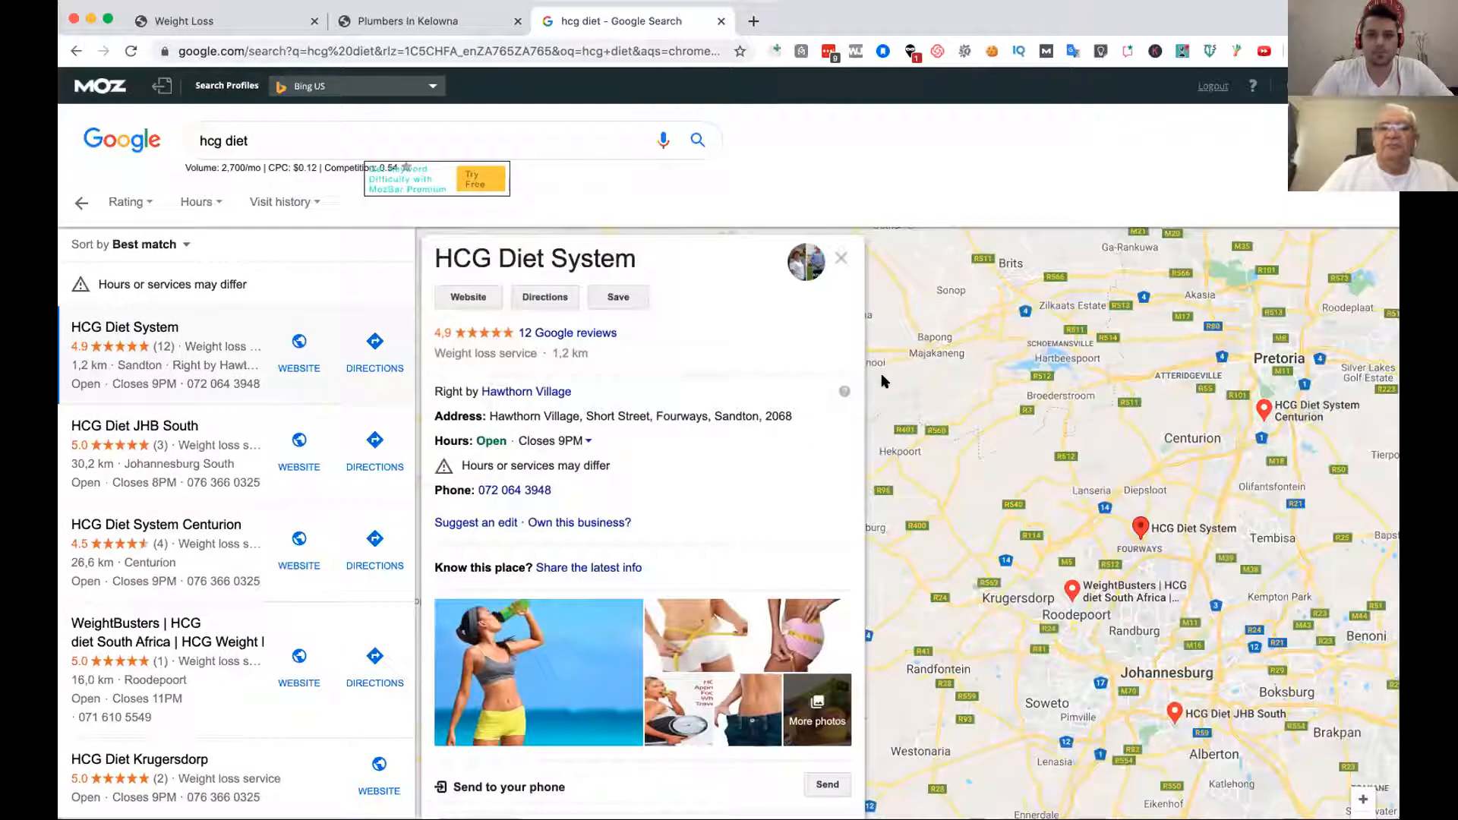
Step: Open the page source of the HCG Diet System listing and search it for "/g/"
right_click(752, 342)
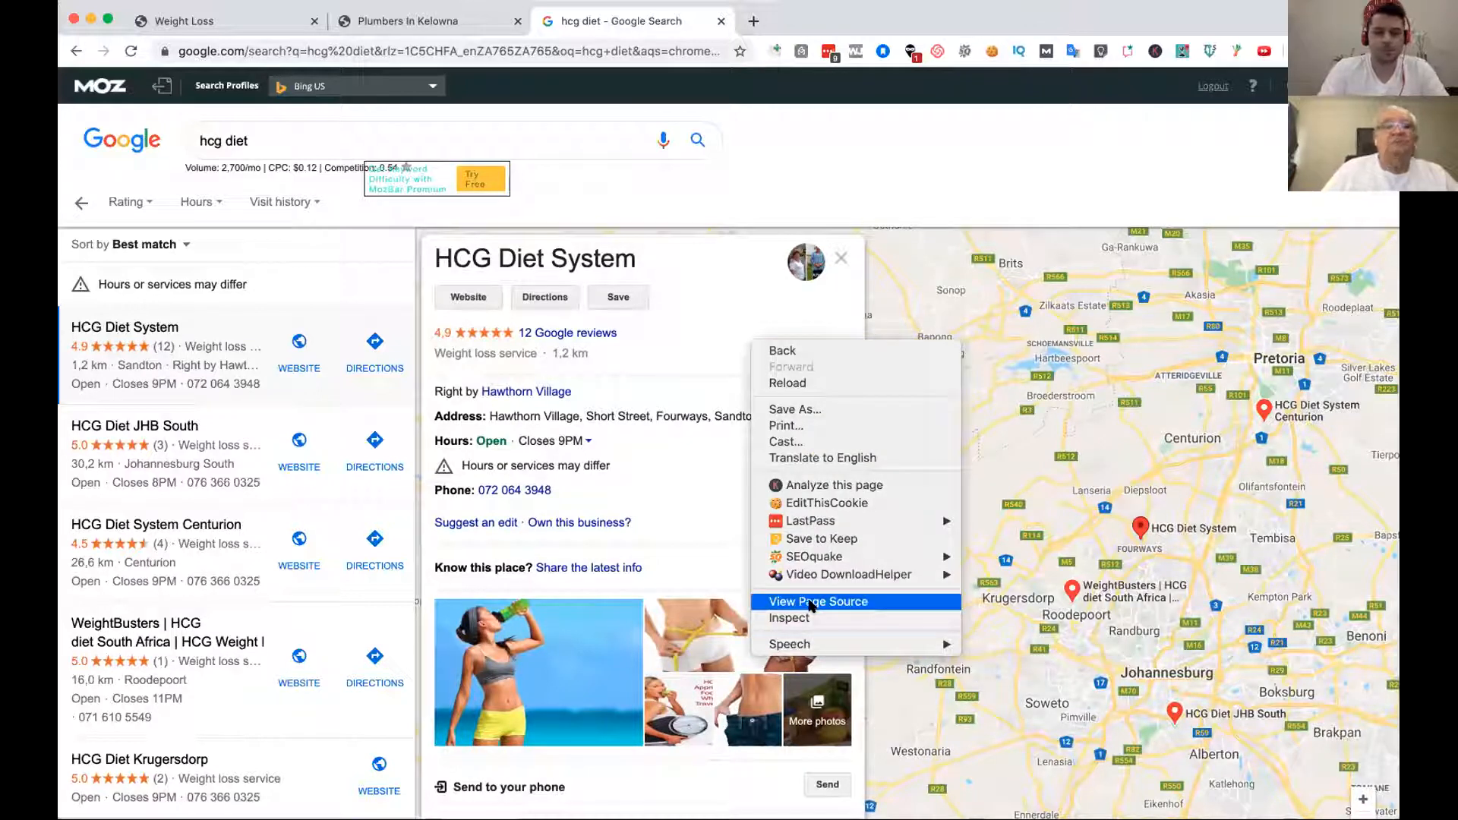
key("Return")
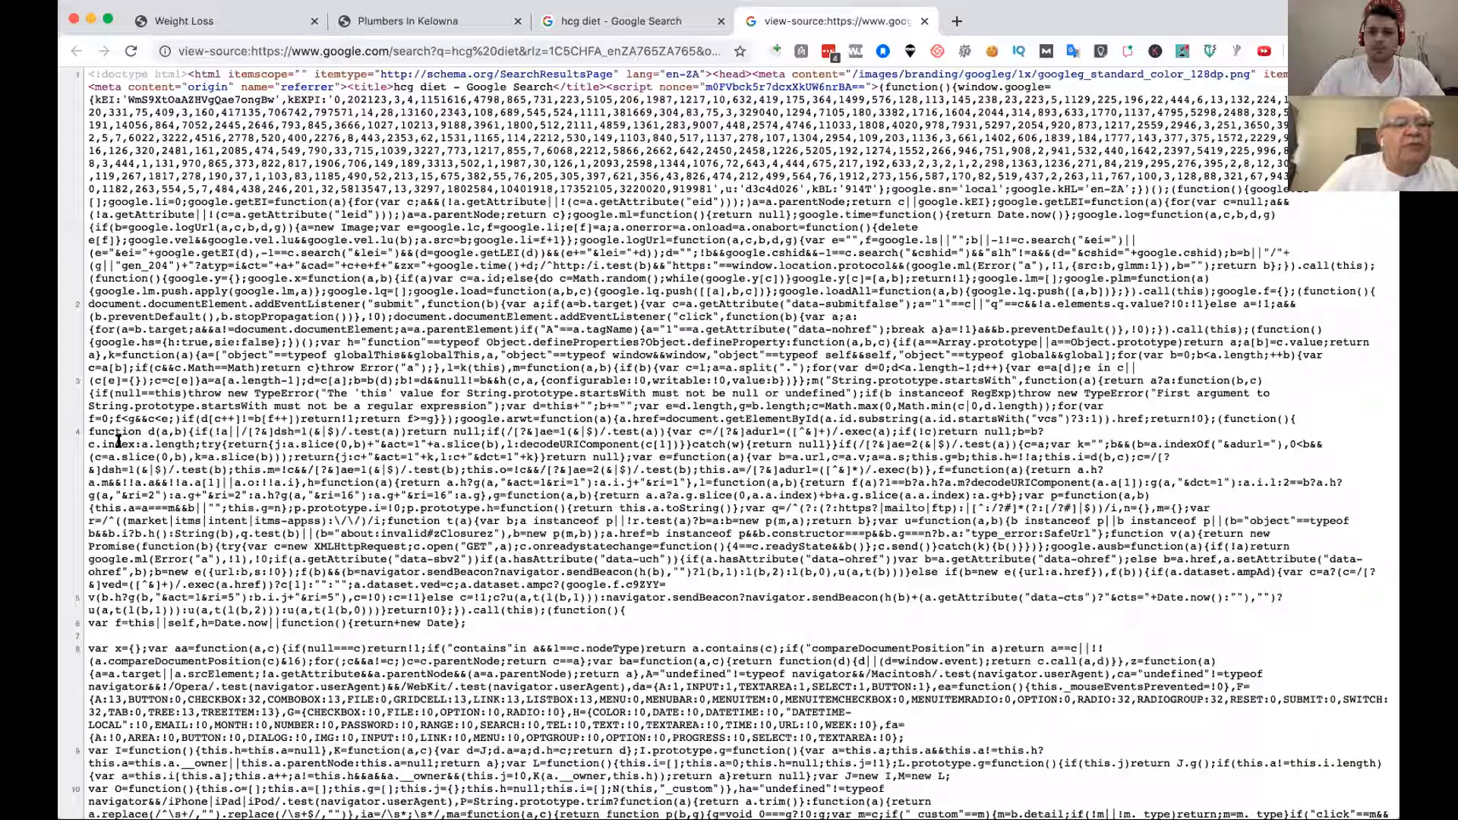
key("ctrl+f")
type("/g/")
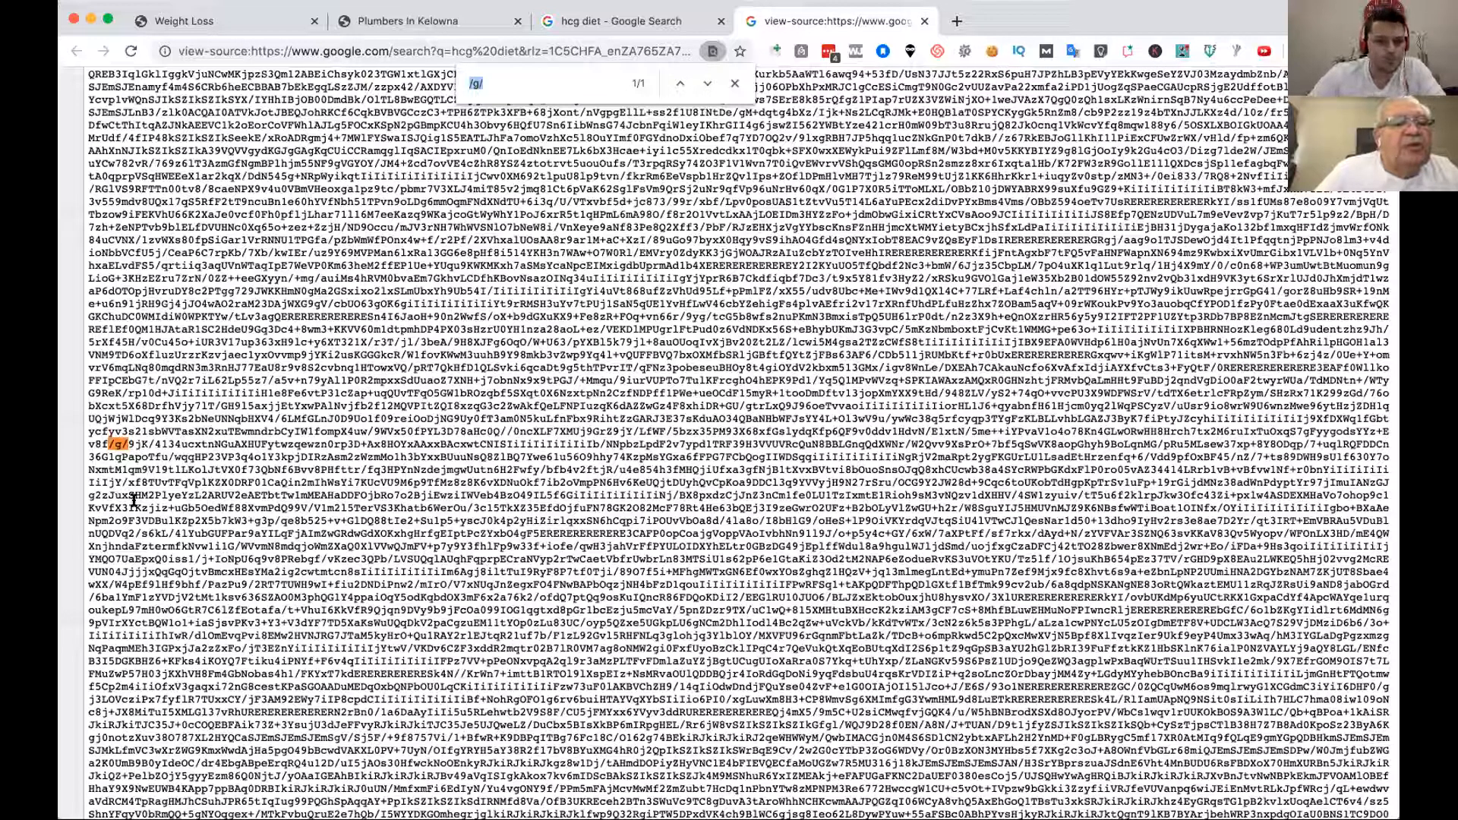
Step: Highlight the code "/g/9jK/4134ucxtn" in the HCG Diet System source and close the page source
left_click_drag(108, 444, 216, 445)
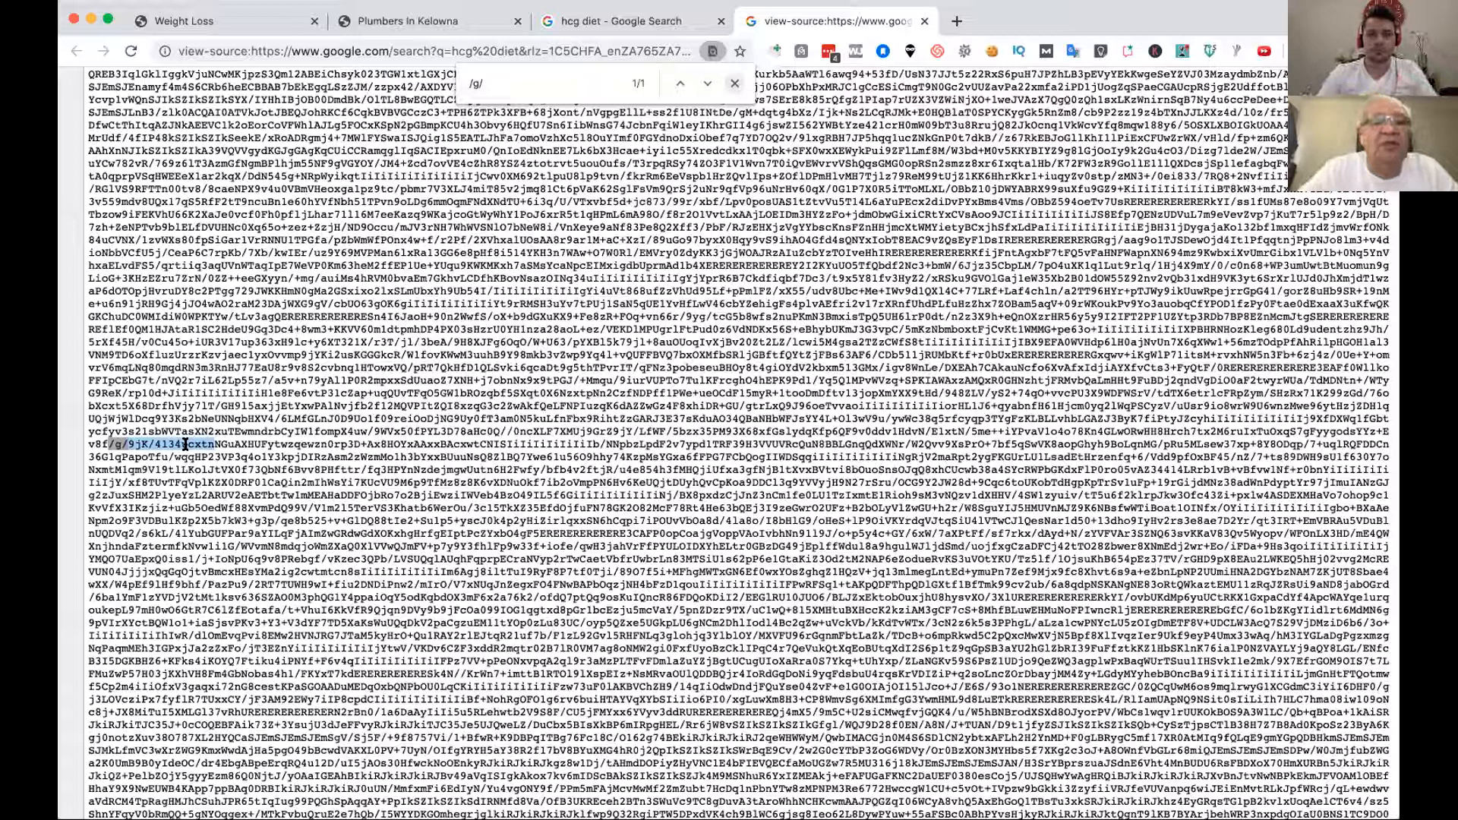
key("Escape")
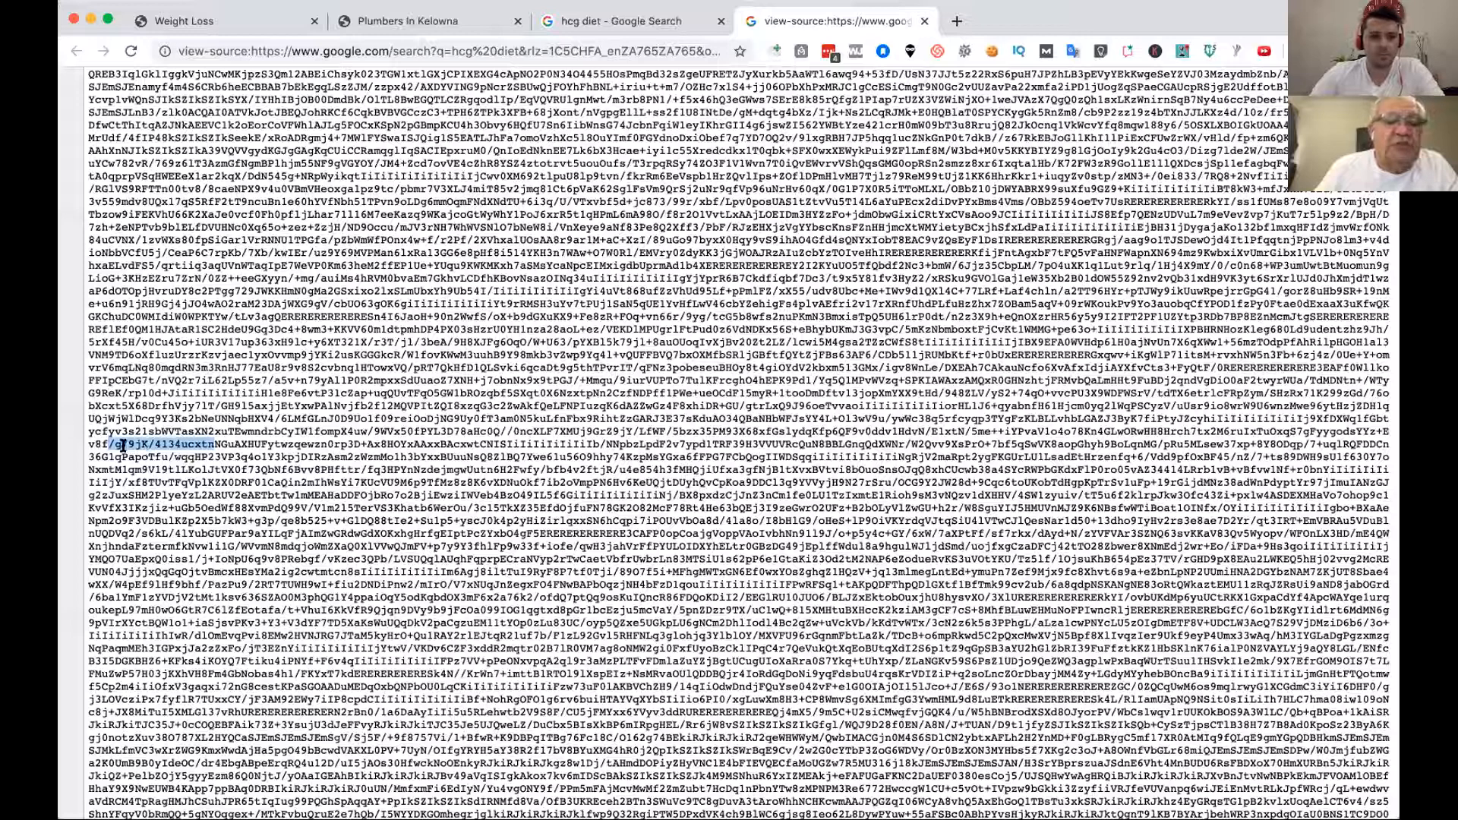
left_click(921, 21)
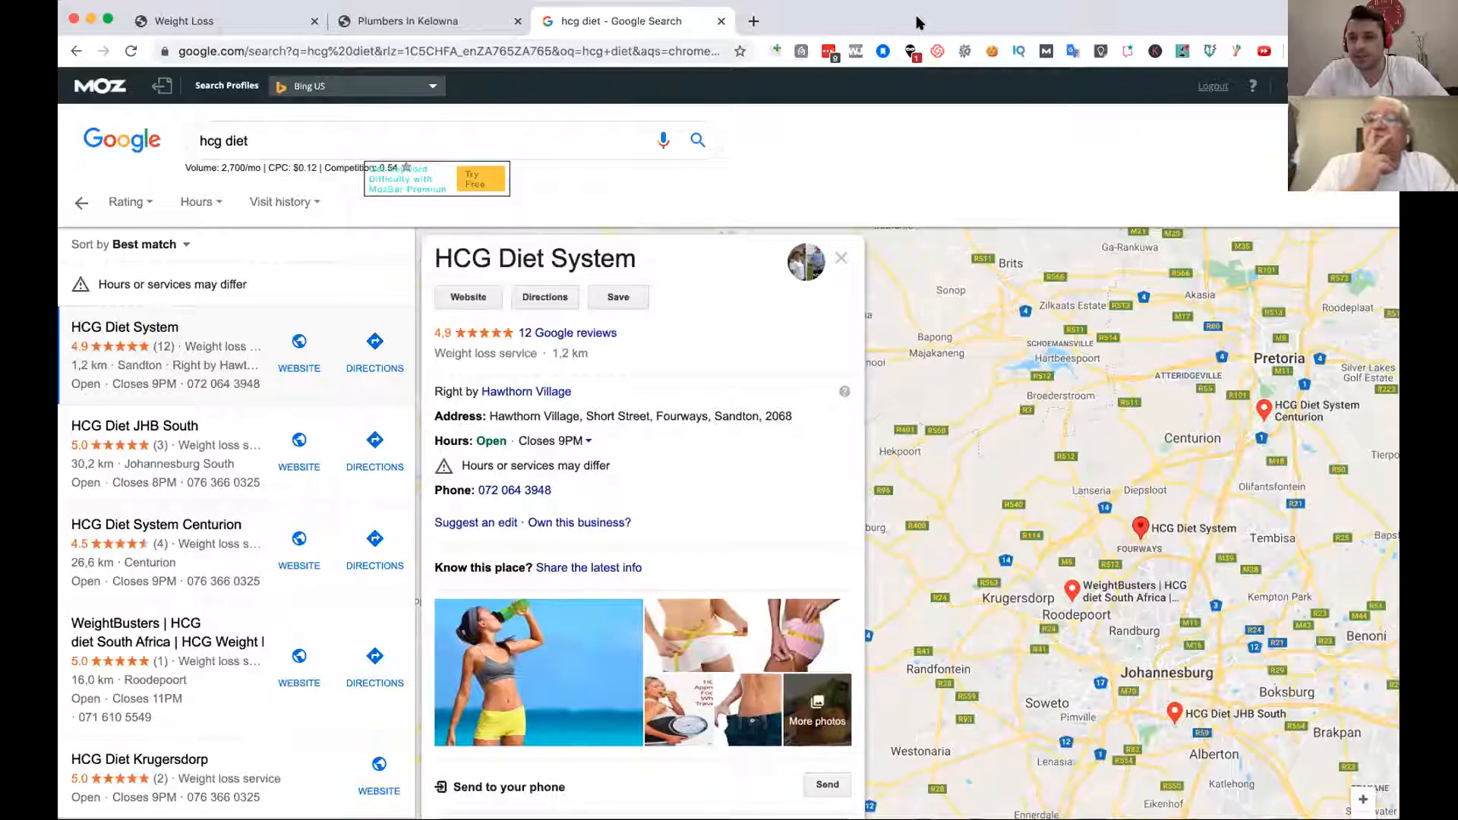
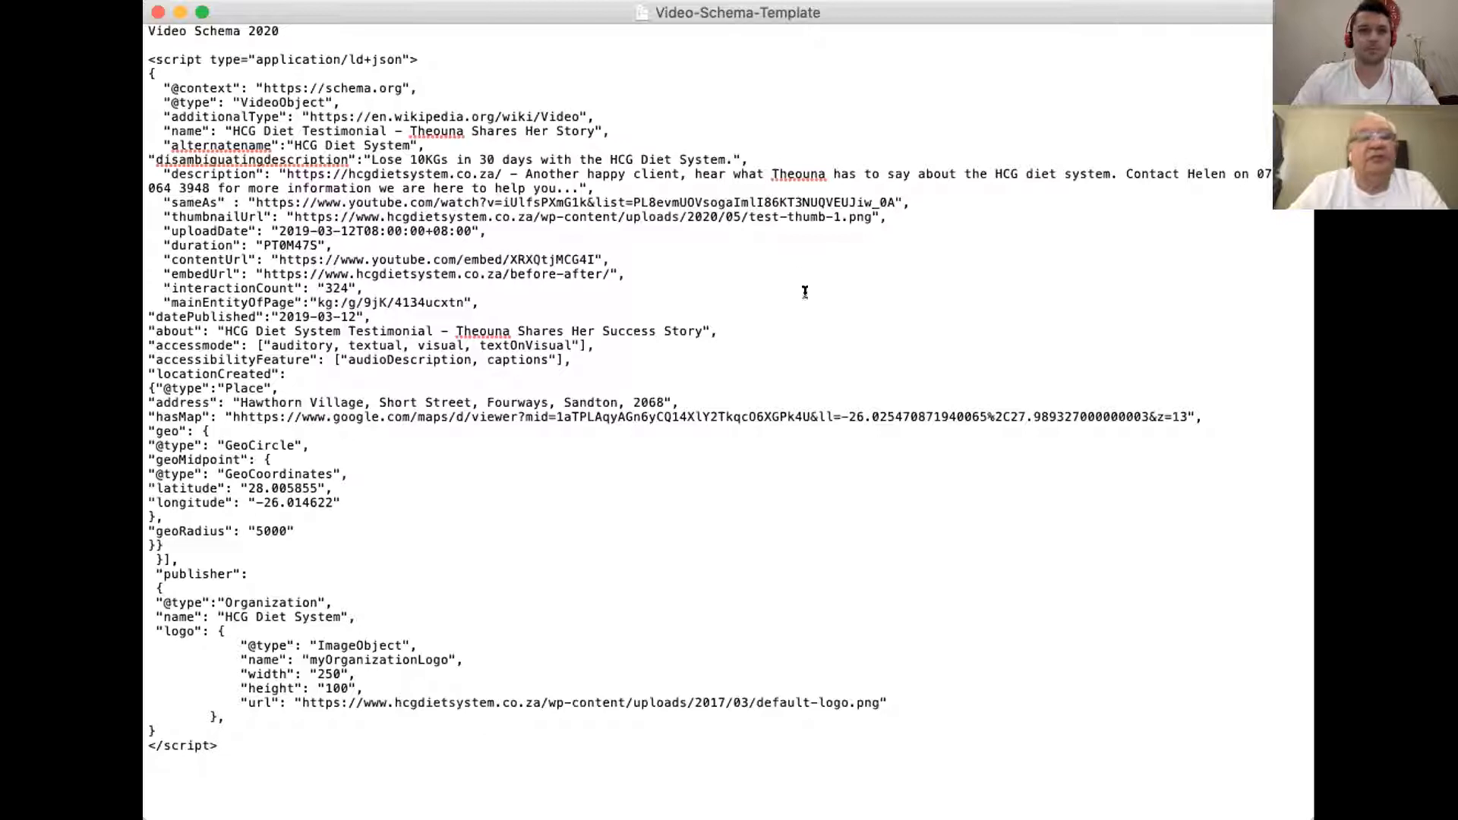
Step: Expand the Video-Schema-Template document window to full screen
left_click_drag(521, 391, 516, 392)
left_click(394, 316)
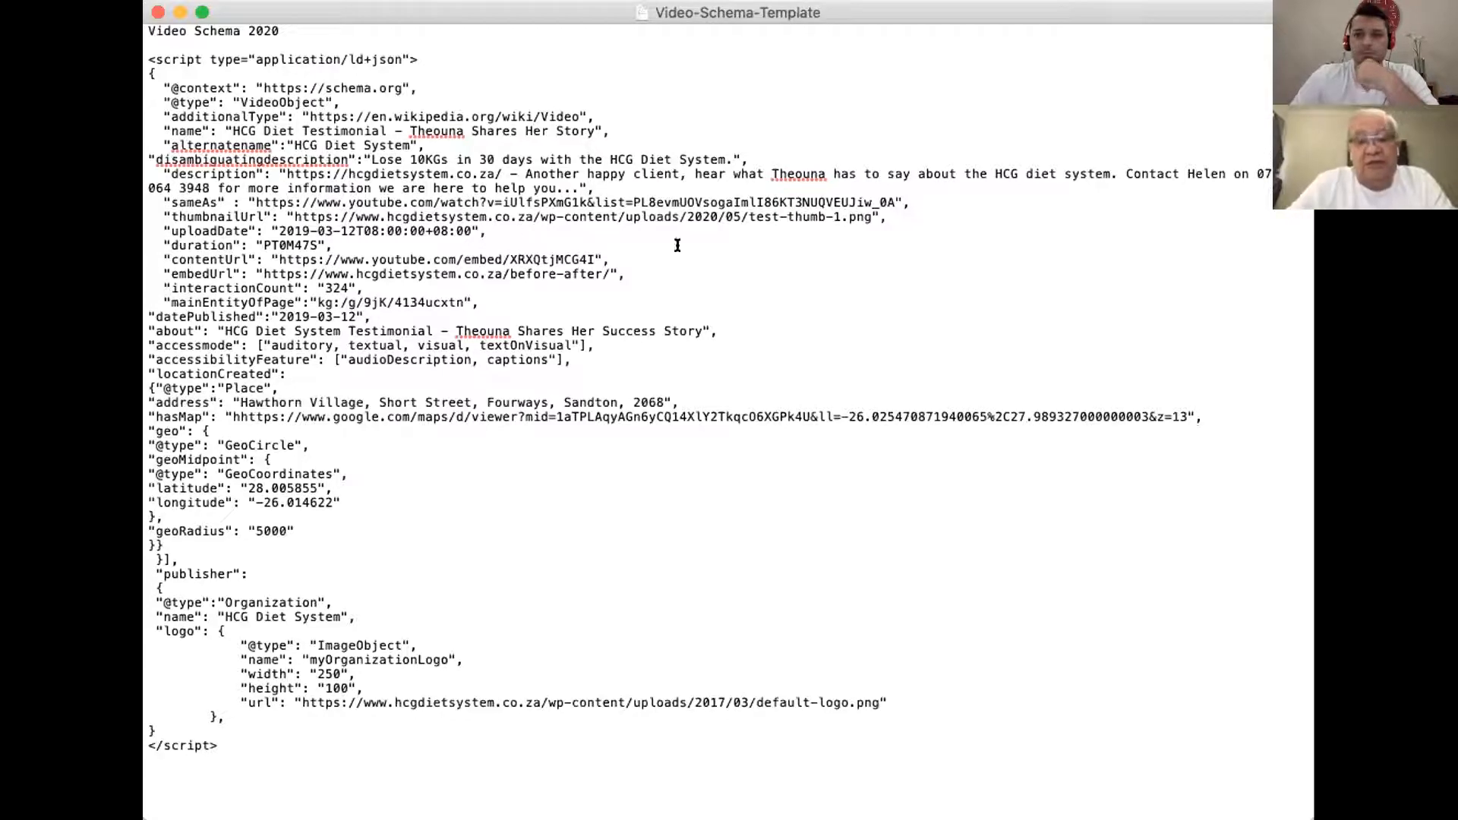
left_click(201, 13)
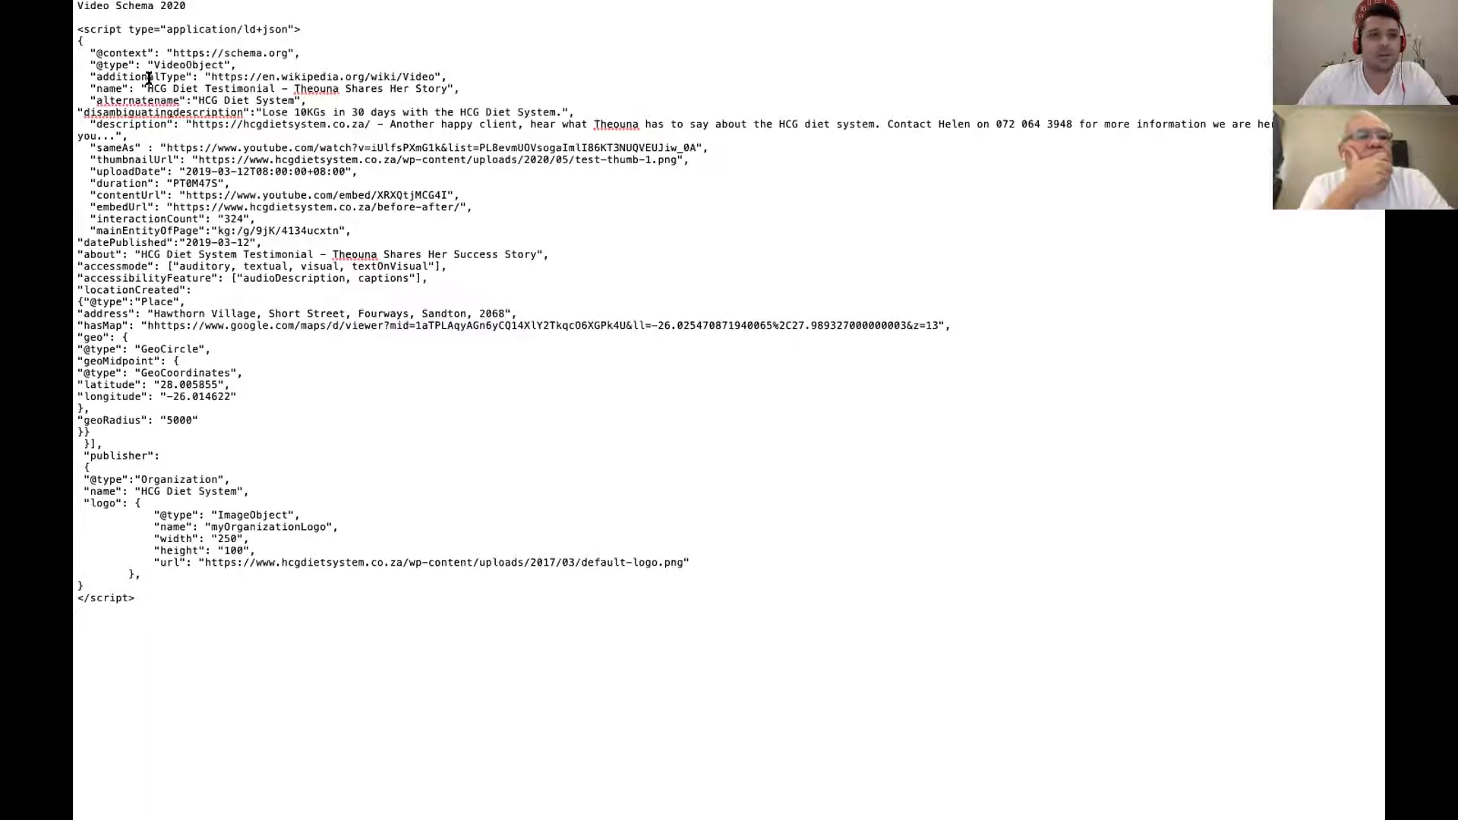
Step: Highlight the name, alternatename, disambiguatingdescription and description values one after another in the VideoObject schema
left_click_drag(147, 88, 446, 88)
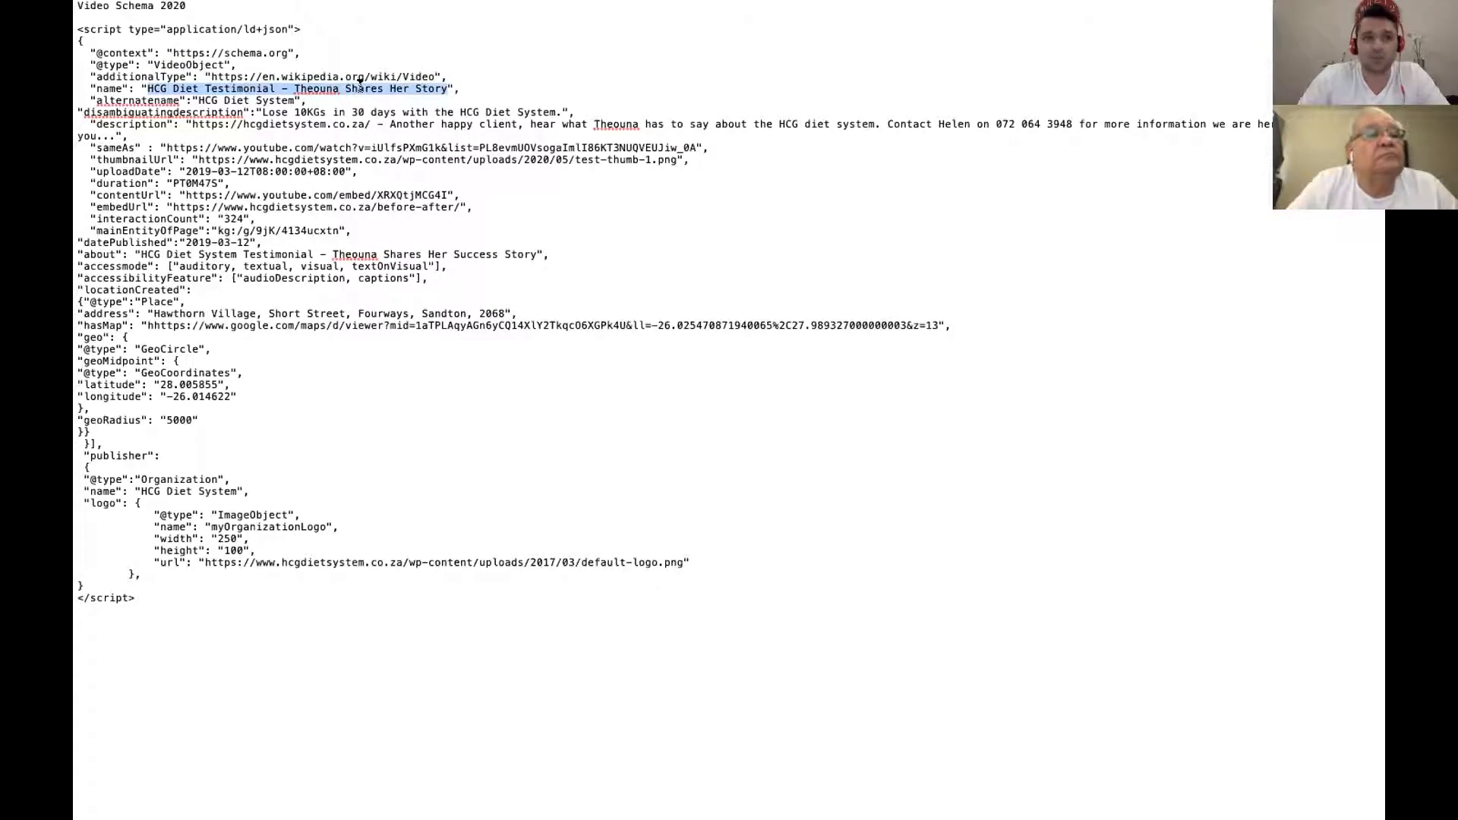
left_click(280, 98)
left_click_drag(293, 100, 210, 97)
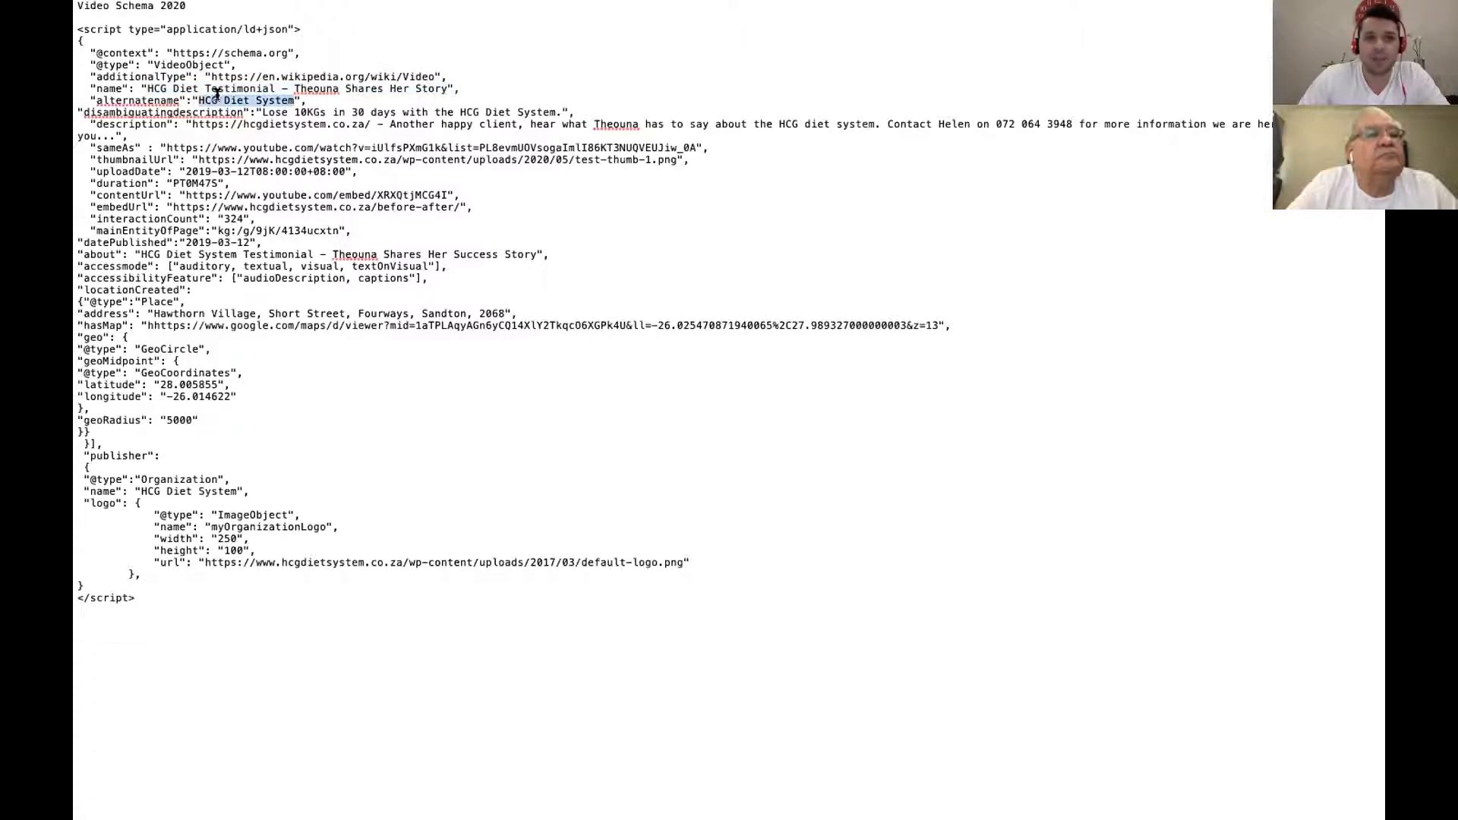
left_click_drag(260, 112, 114, 130)
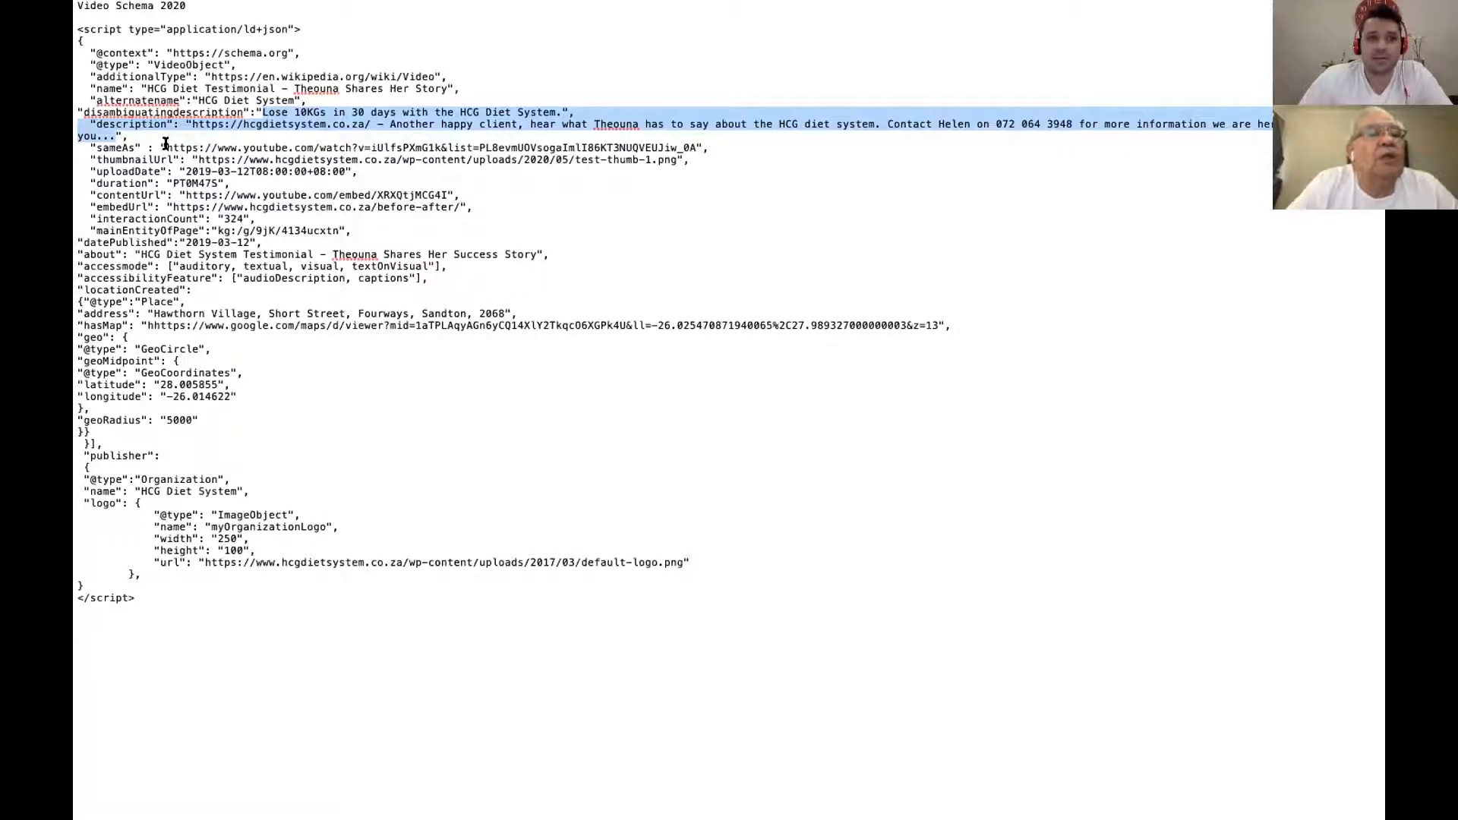
left_click(343, 115)
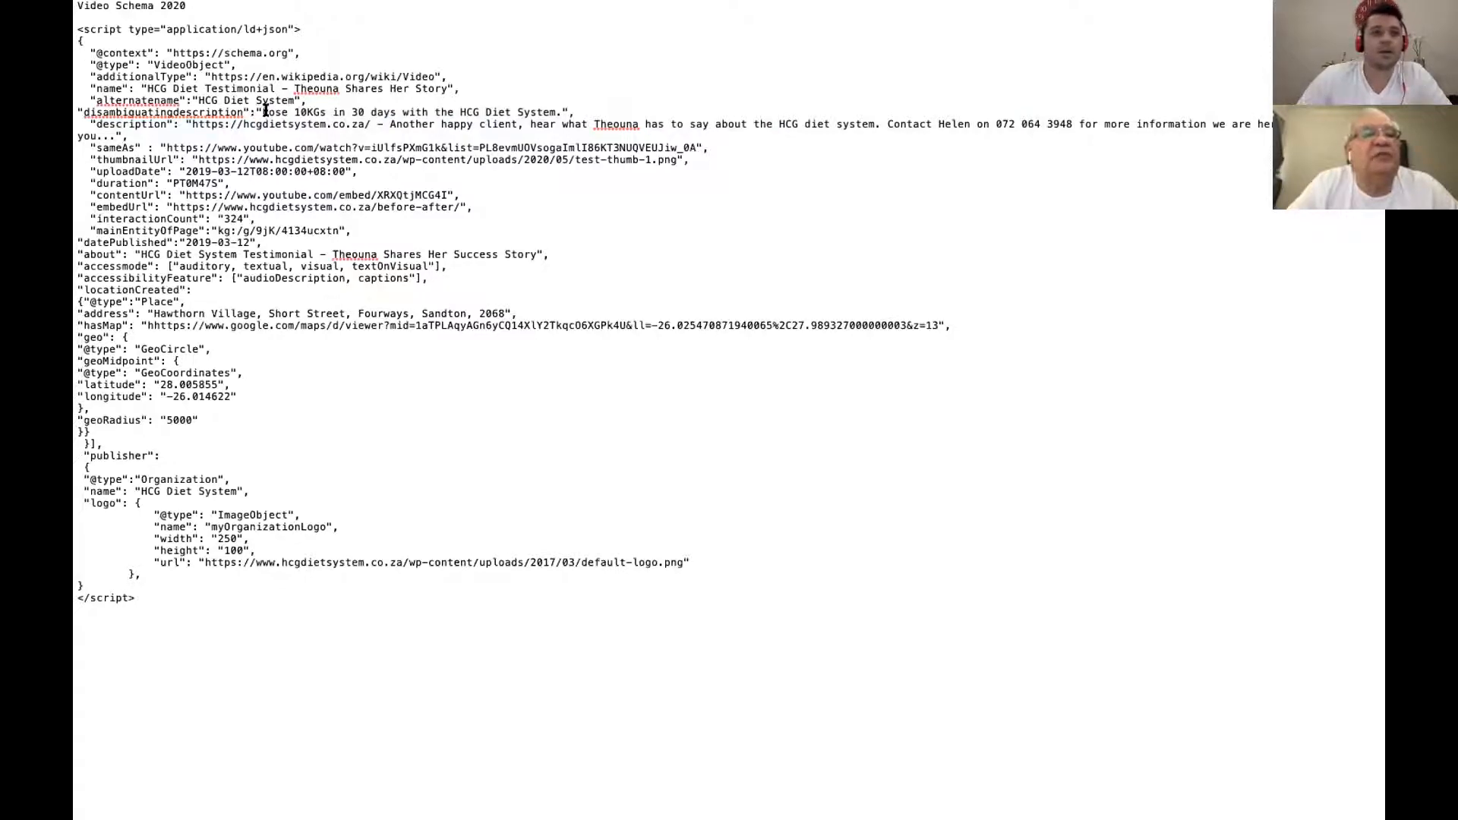
left_click_drag(258, 111, 558, 111)
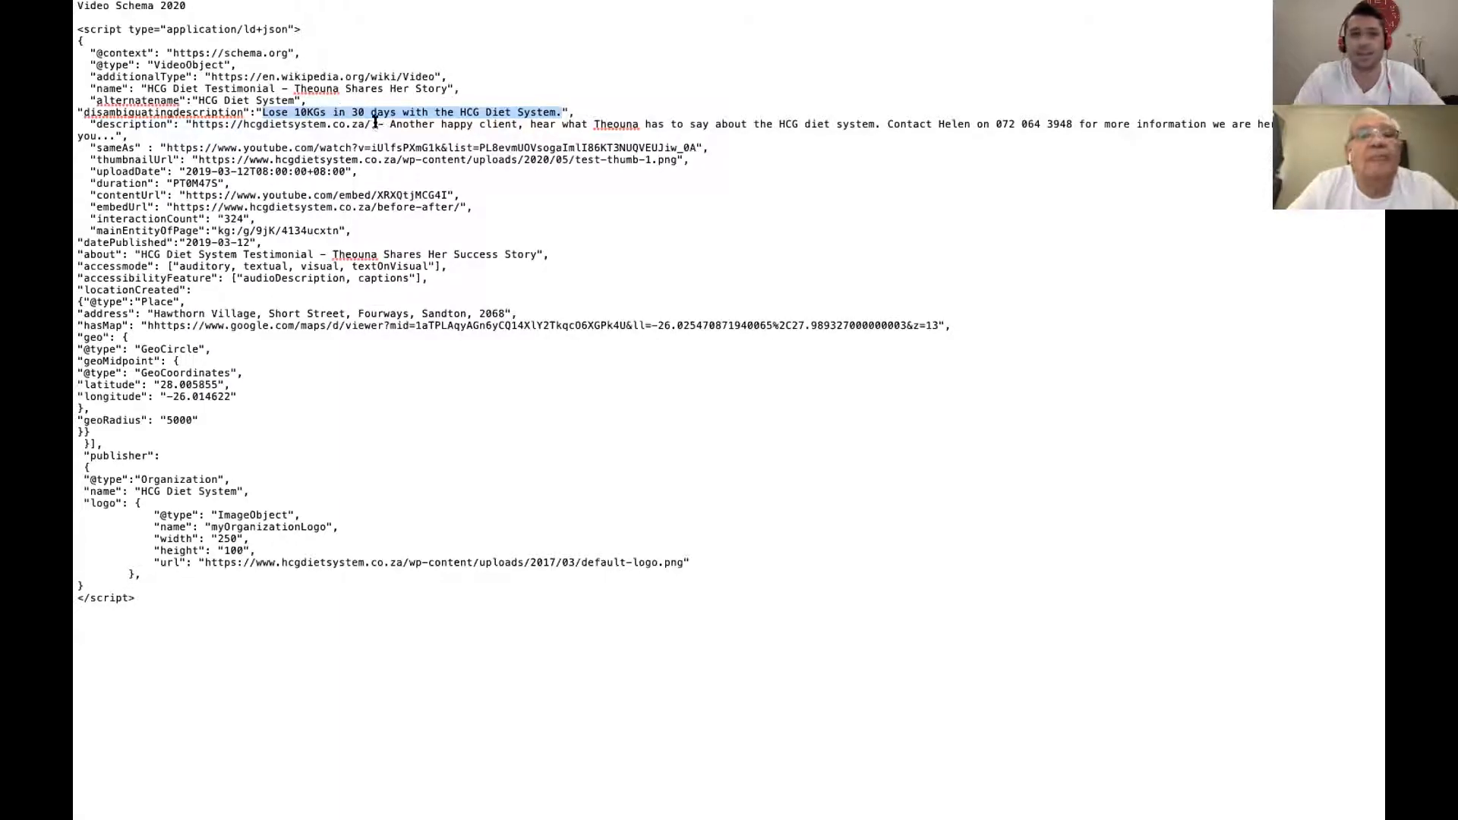
left_click_drag(191, 123, 109, 134)
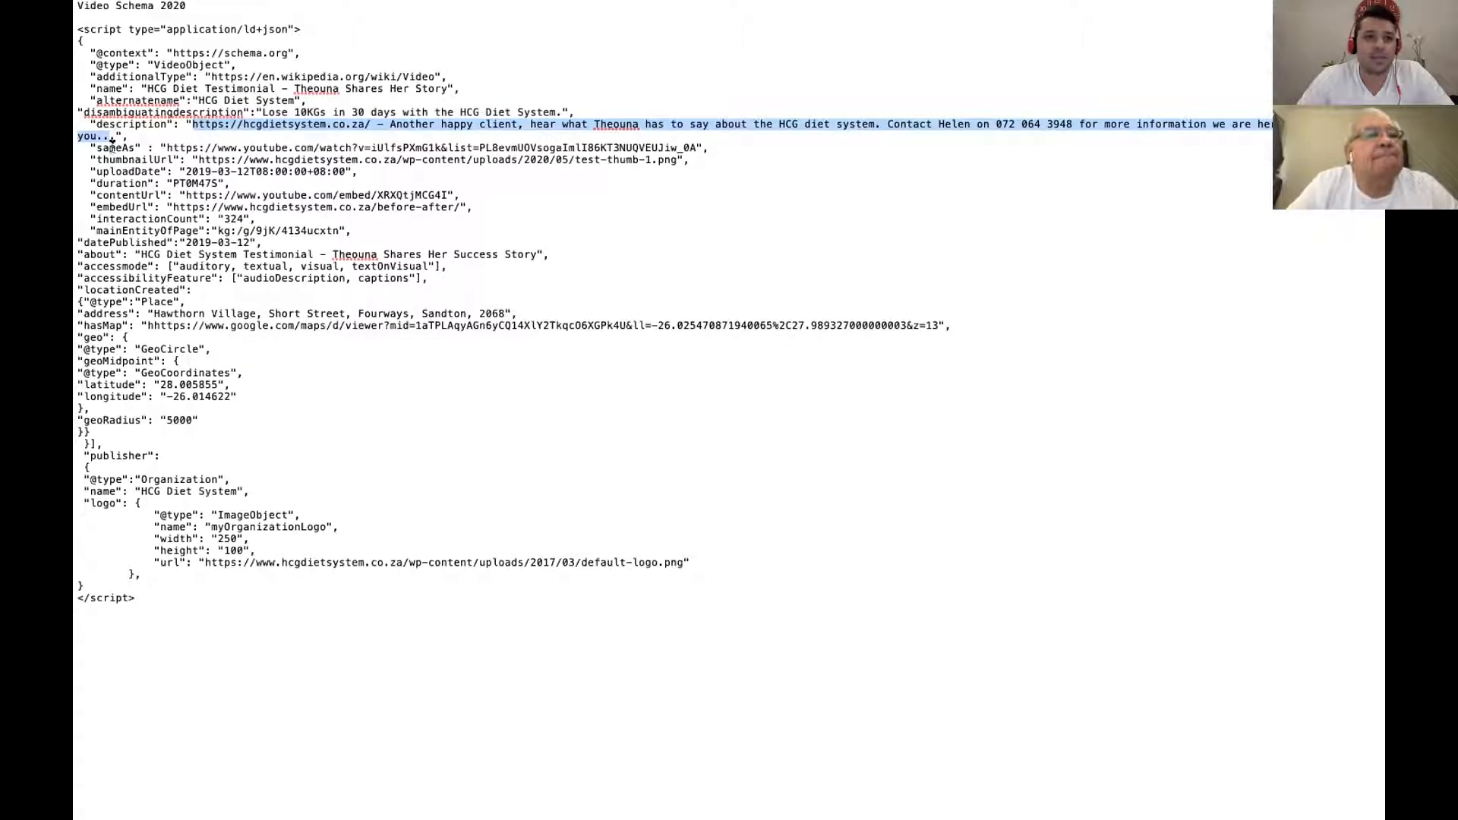
Step: Highlight the sameAs, thumbnailUrl, uploadDate, duration, contentUrl and embedUrl values one after another in the video schema
left_click_drag(167, 147, 688, 147)
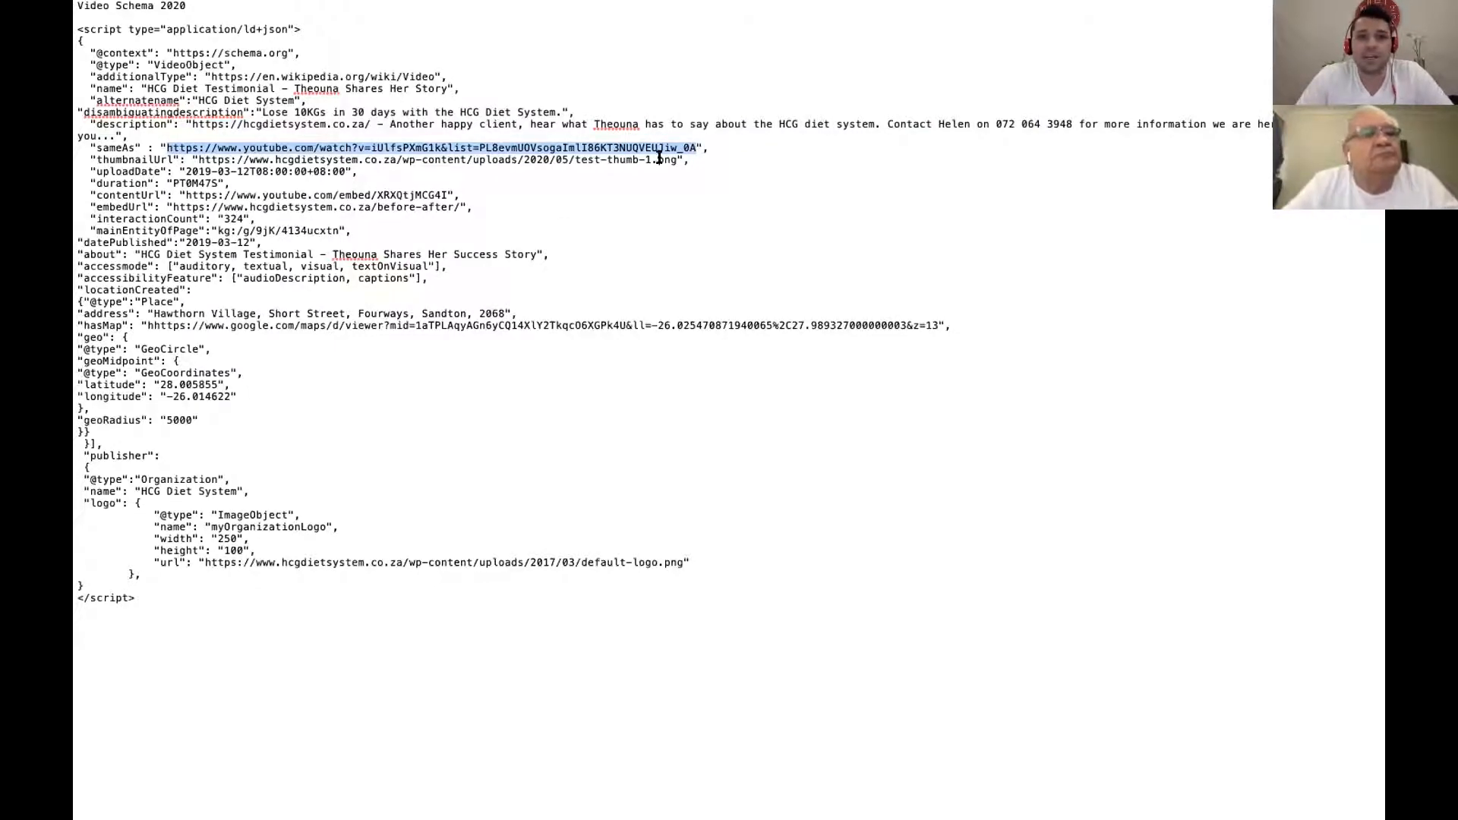
left_click_drag(676, 160, 196, 156)
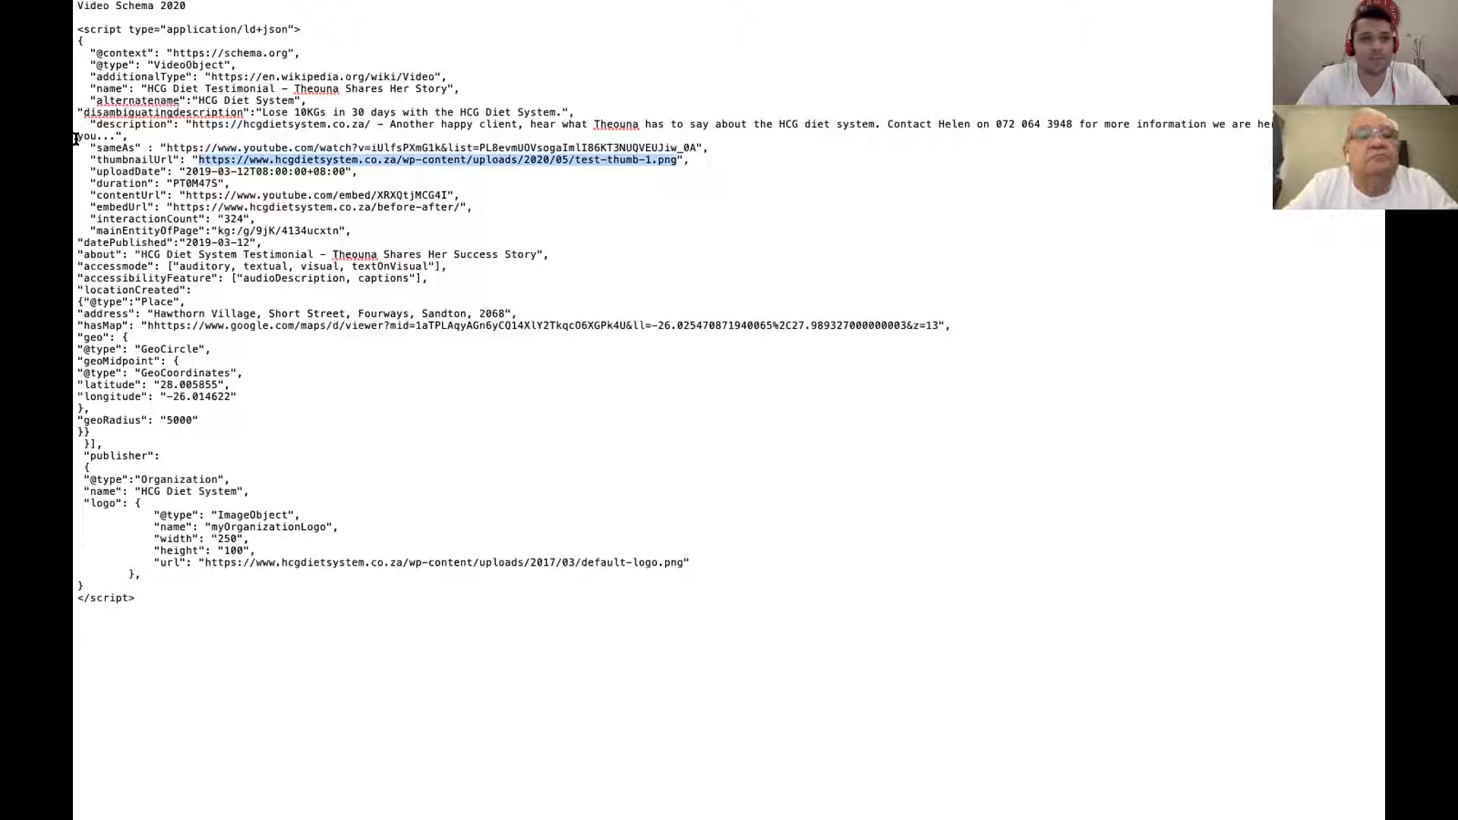
left_click_drag(186, 171, 346, 171)
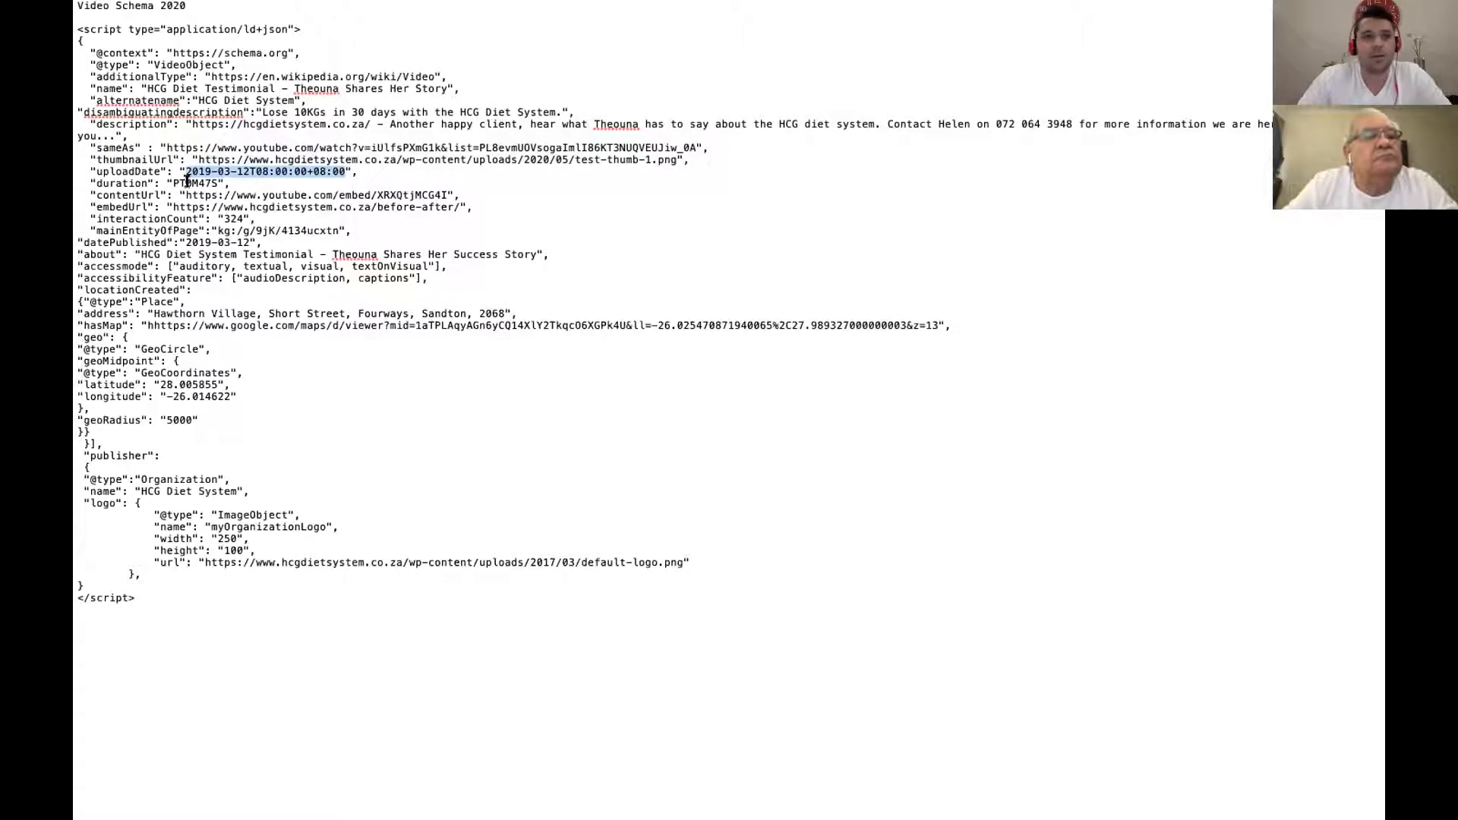
left_click_drag(173, 183, 211, 177)
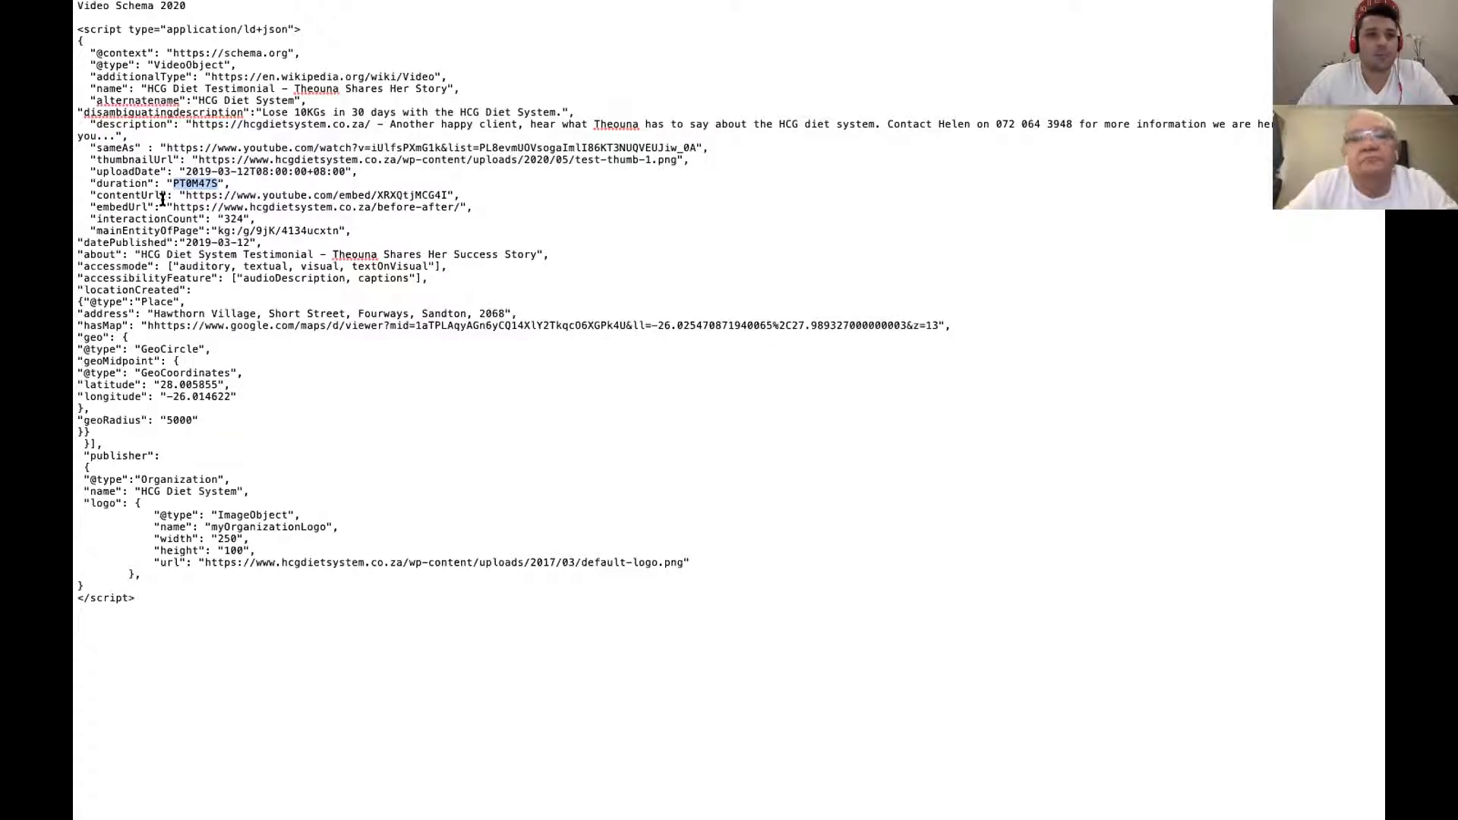
left_click_drag(447, 195, 187, 196)
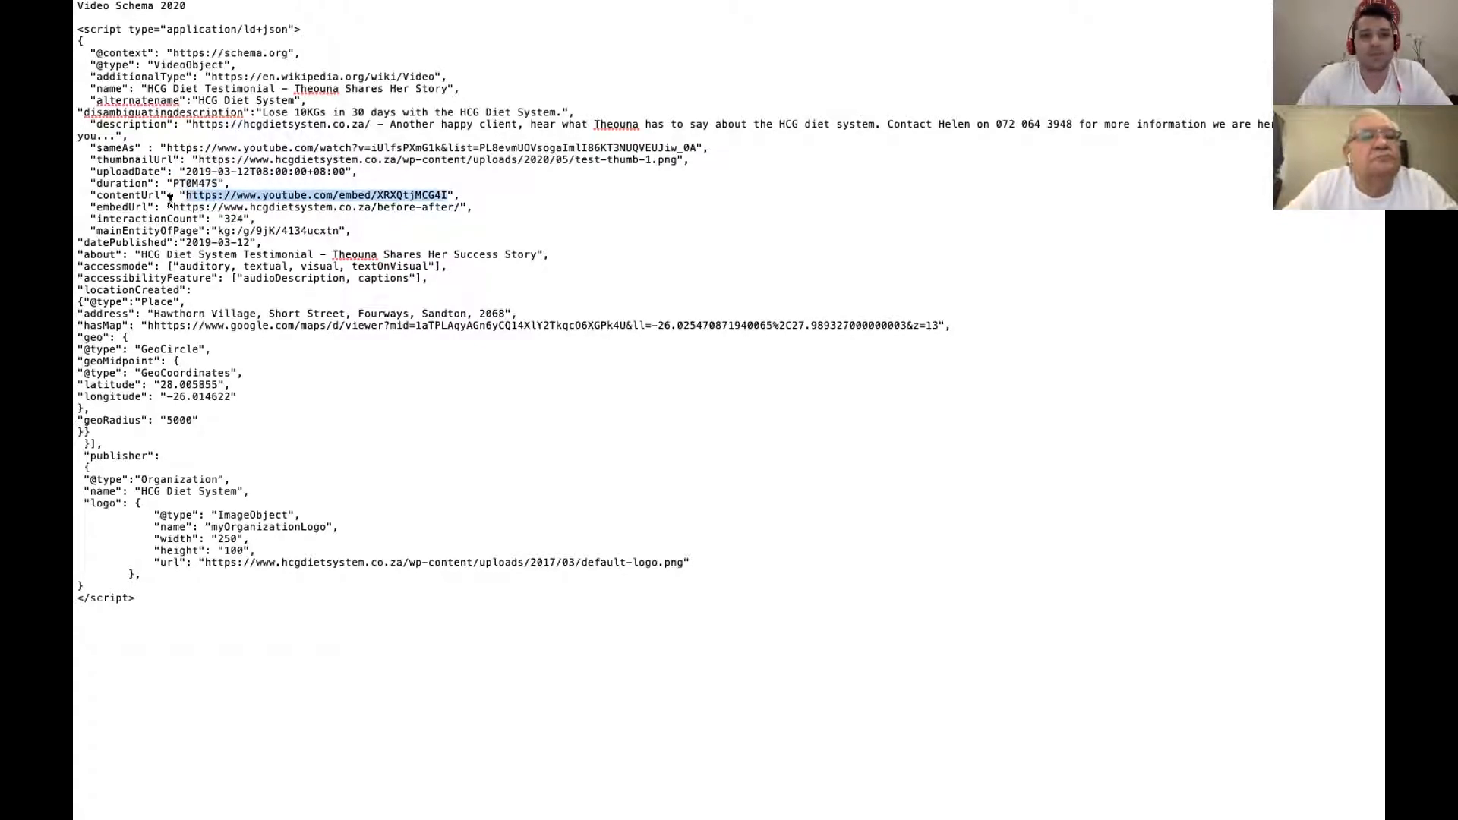
left_click_drag(173, 206, 458, 205)
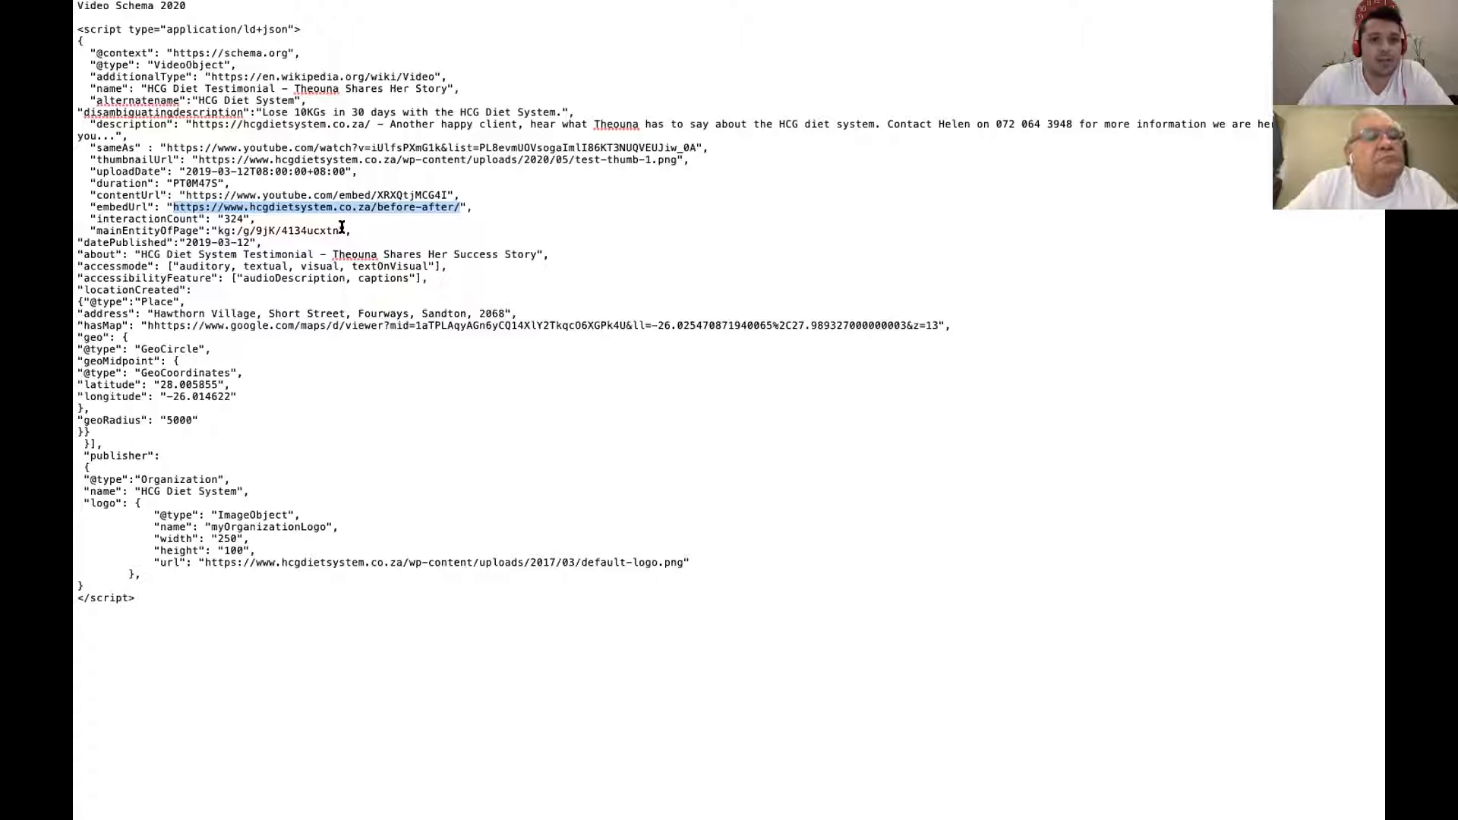
Step: Highlight the mainEntityOfPage "/g/" code, the datePublished and about values, and the locationCreated type, address and hasMap URL in turn
left_click_drag(340, 230, 239, 227)
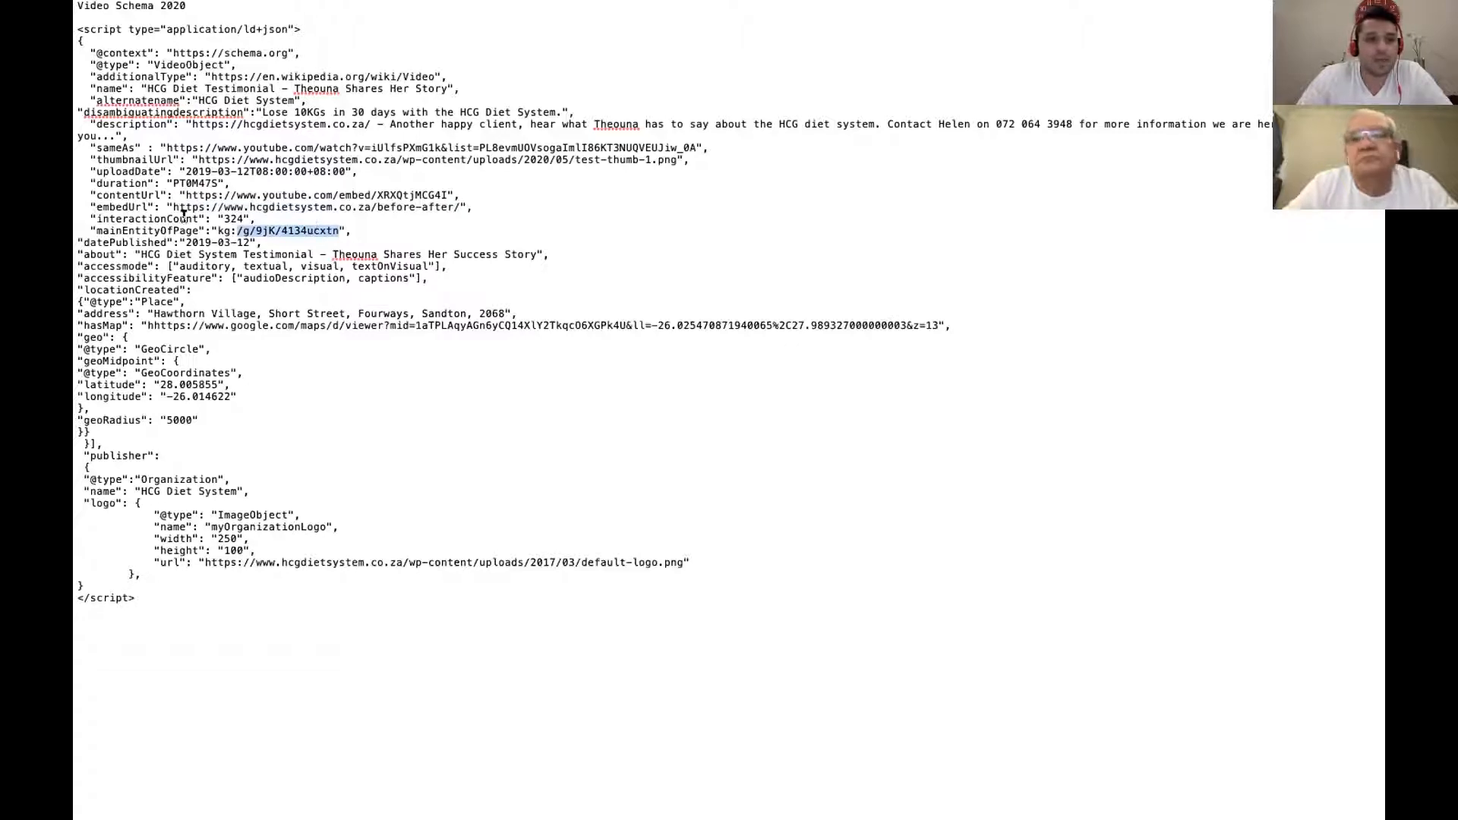
left_click_drag(250, 242, 185, 239)
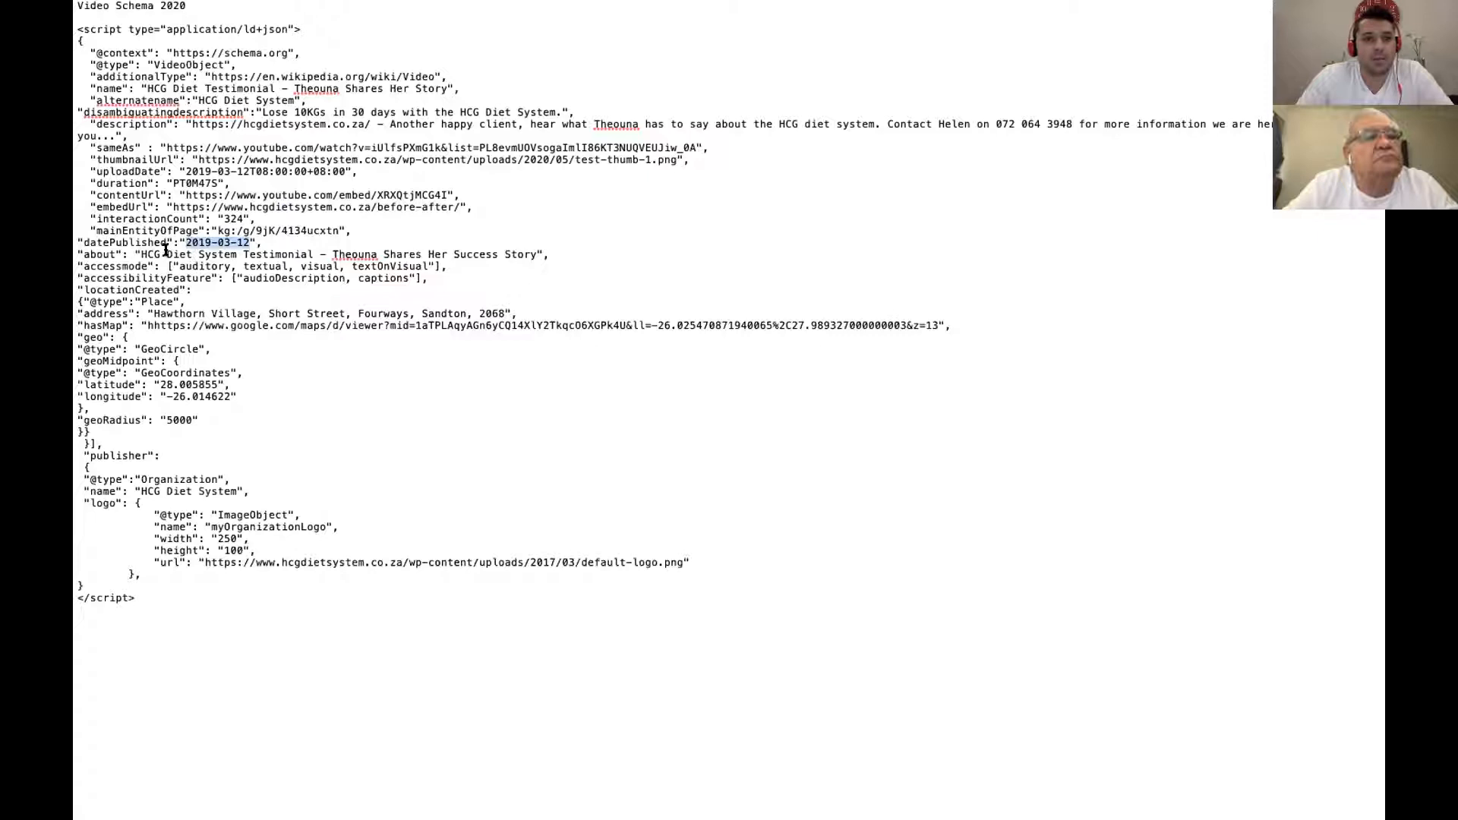
left_click_drag(141, 251, 531, 249)
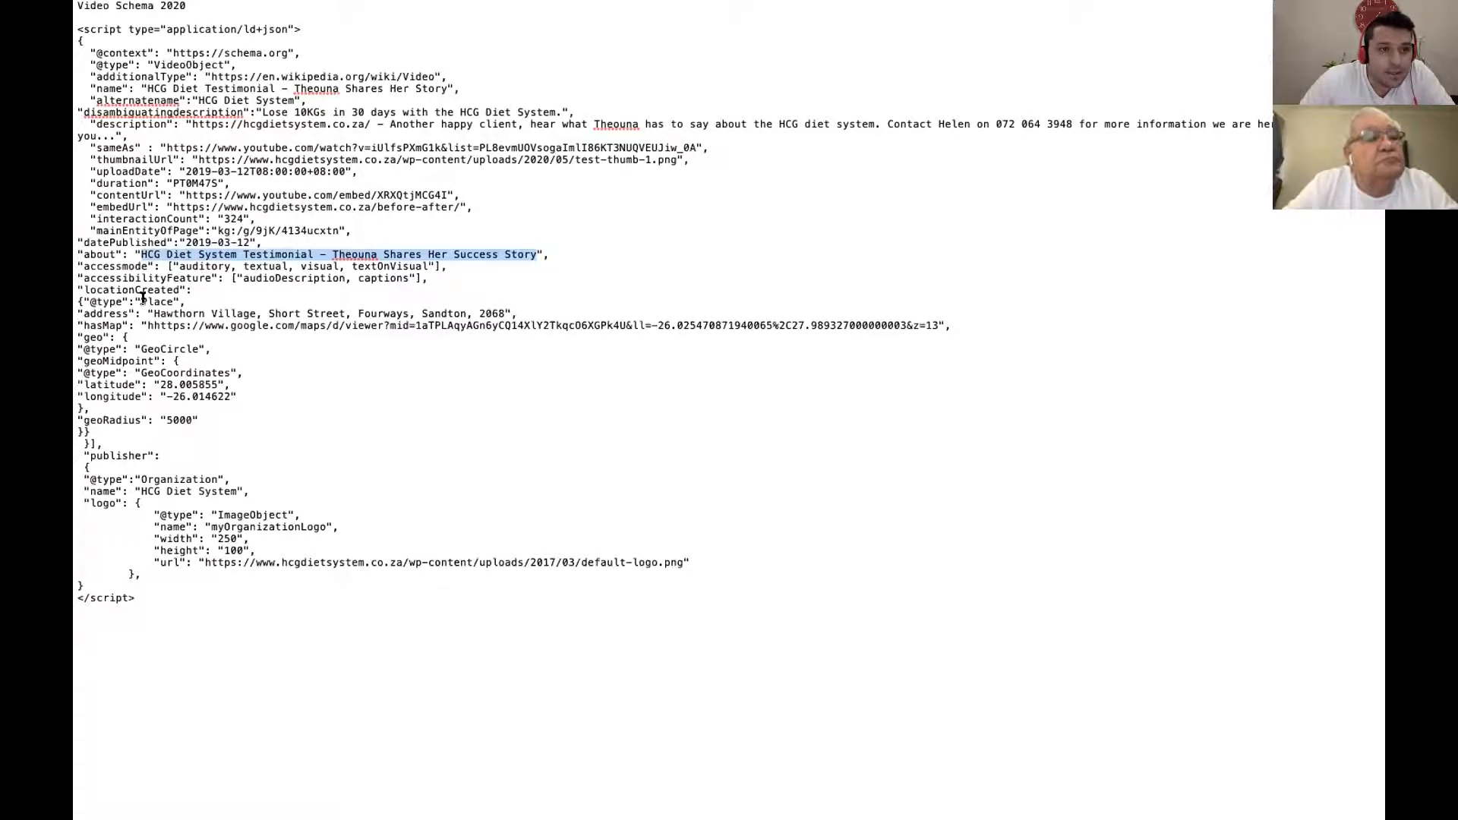
left_click_drag(173, 300, 141, 301)
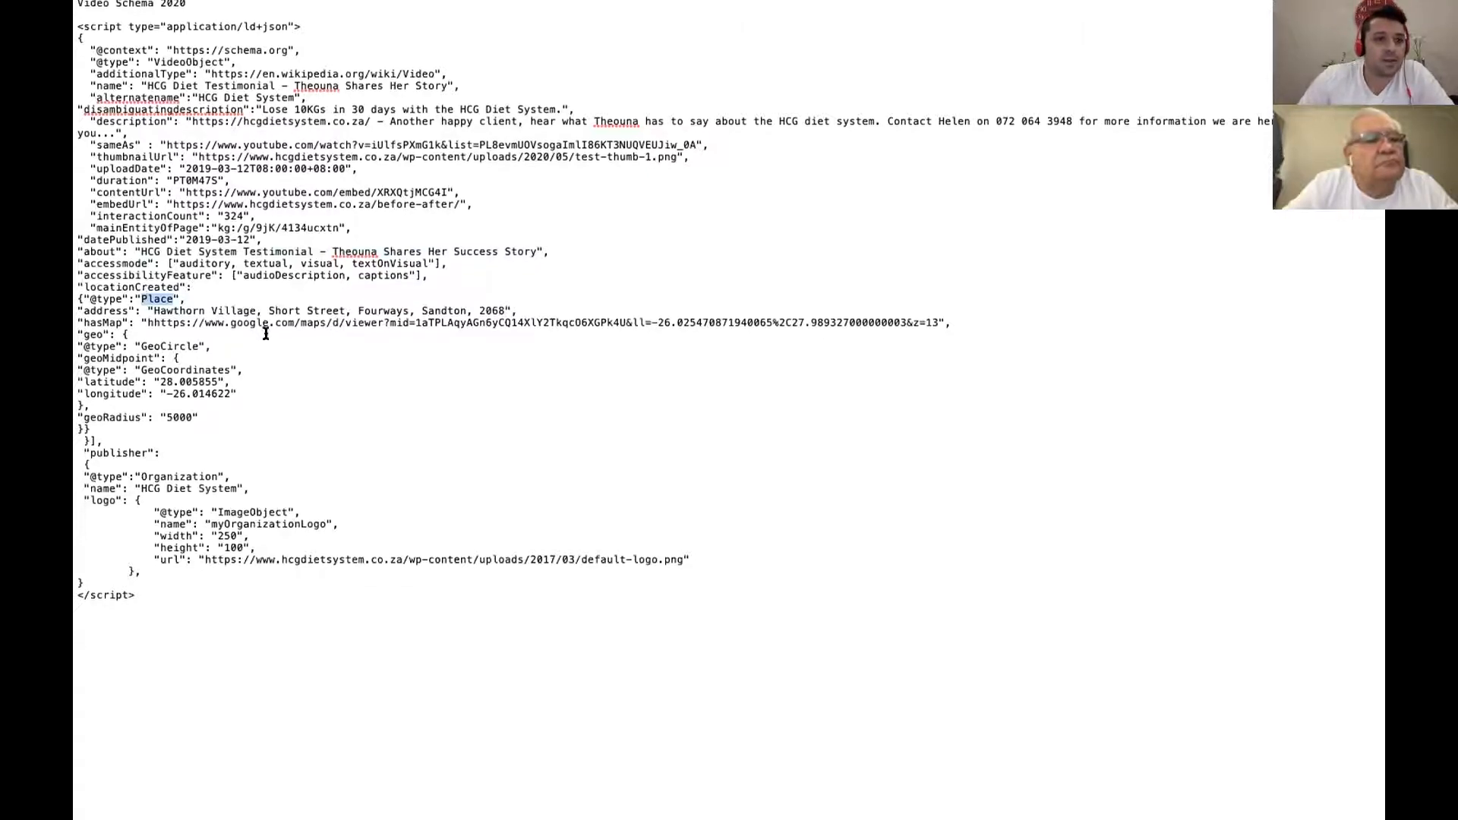
left_click_drag(154, 313, 507, 314)
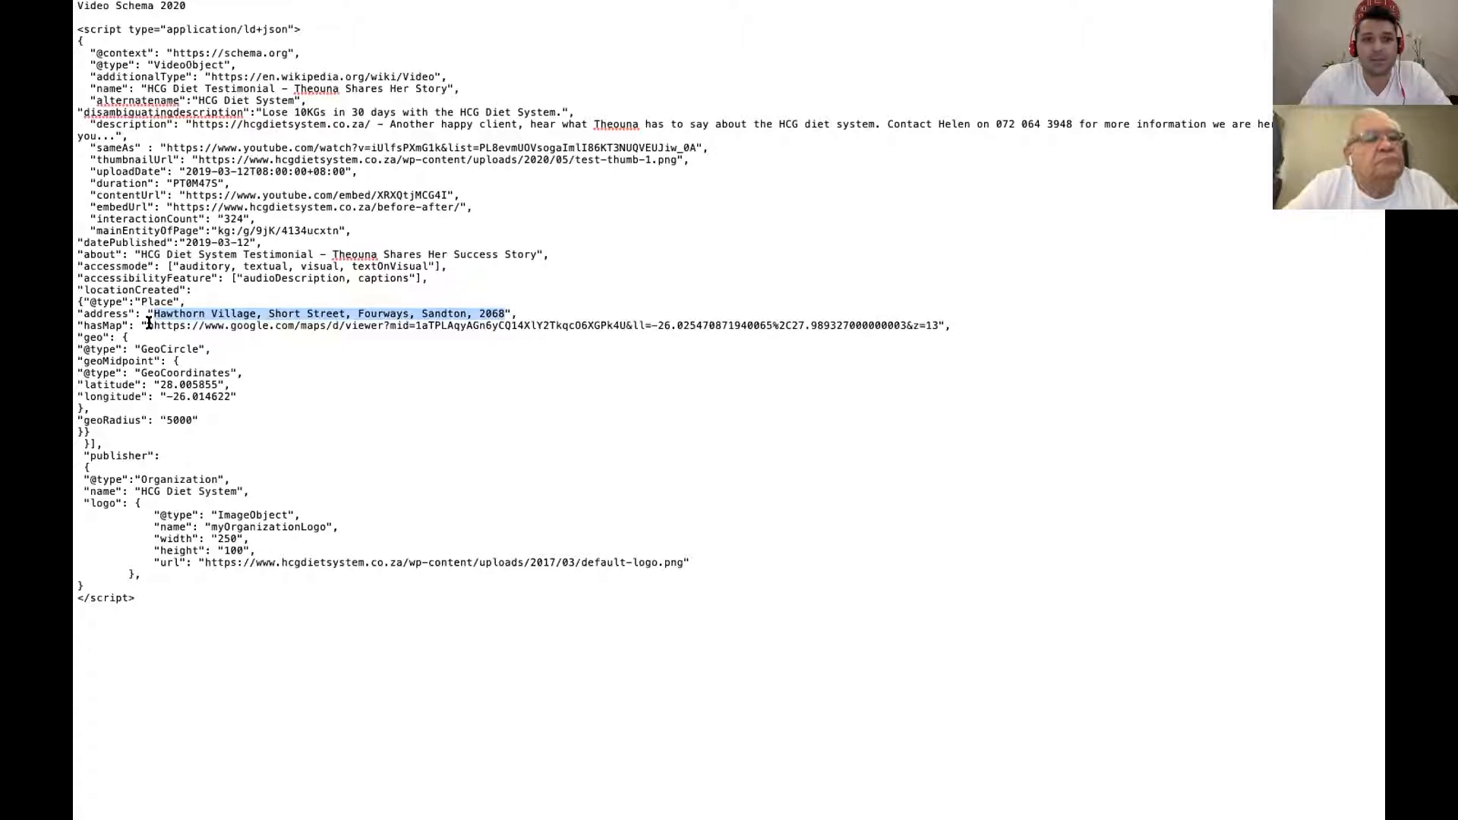
left_click_drag(152, 320, 929, 318)
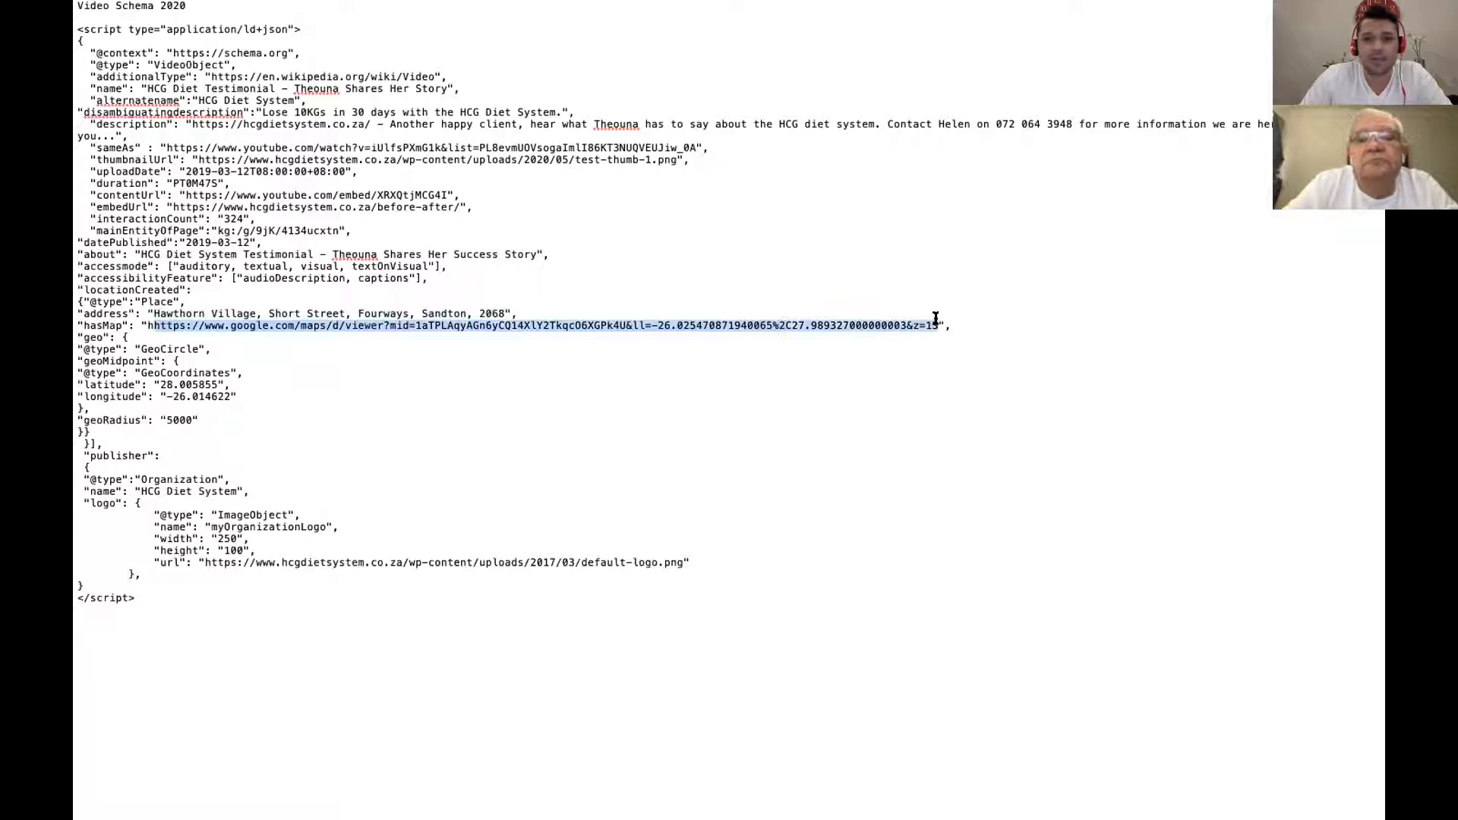
Step: Delete the extra "h" at the start of the hasMap URL so it begins with "https"
scroll(401, 278, "down", 1)
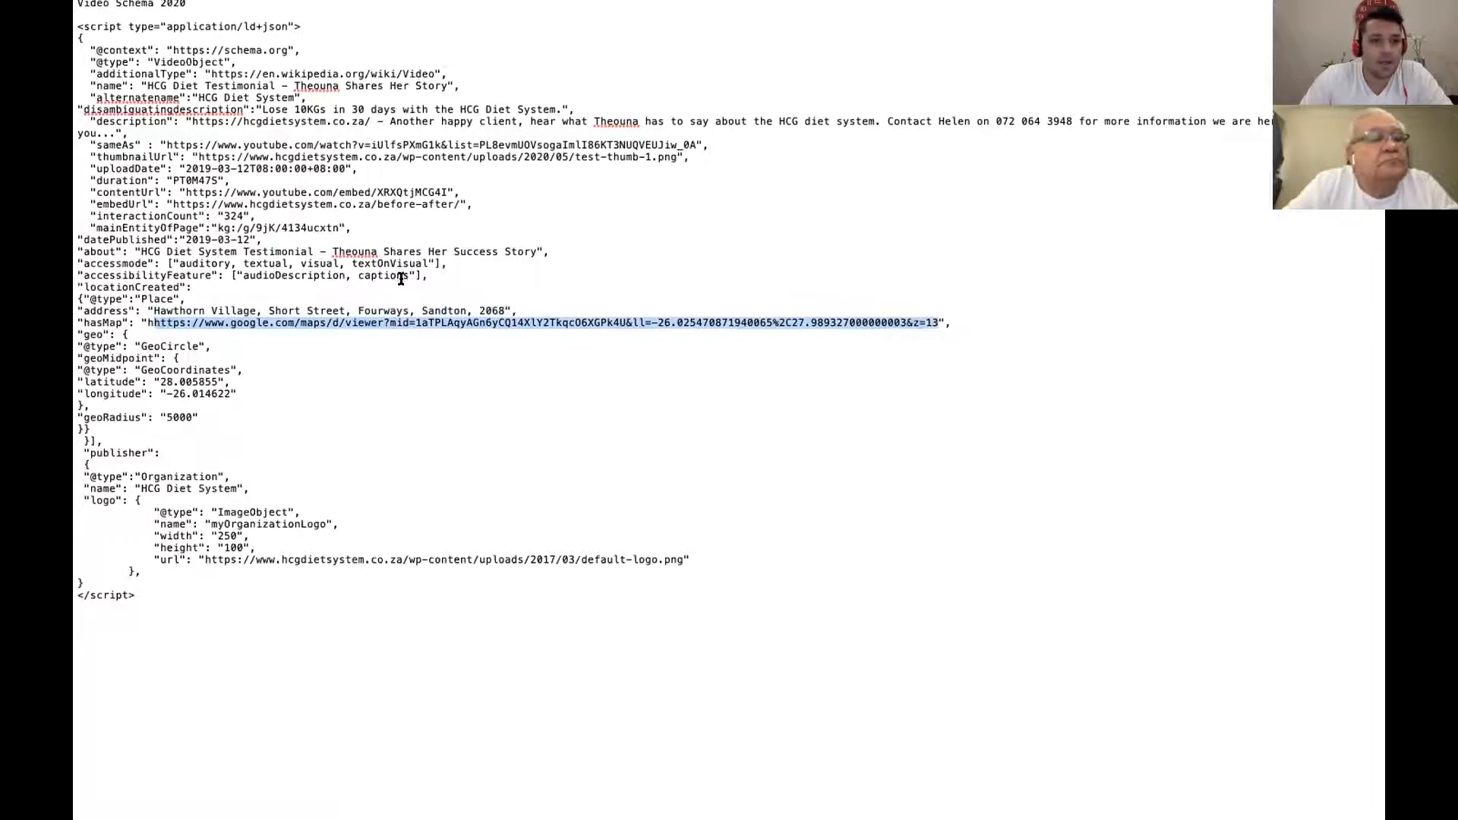
left_click(152, 323)
key("BackSpace")
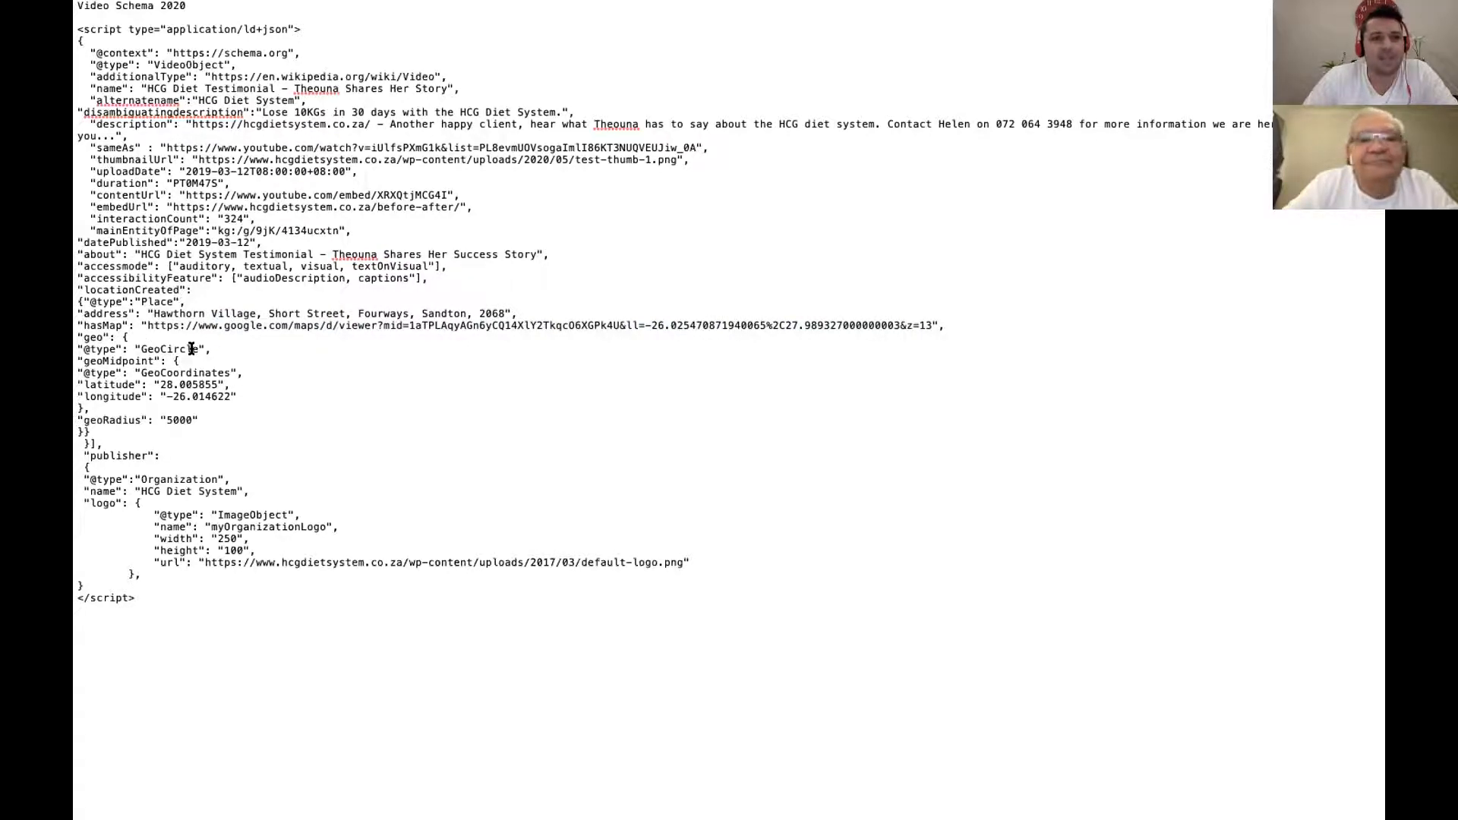
Step: Highlight the geo coordinates, the publisher name, and the logo's width, height and URL values in turn
mouse_move(159, 385)
left_mouse_down()
mouse_move(218, 385)
mouse_move(167, 397)
left_mouse_up()
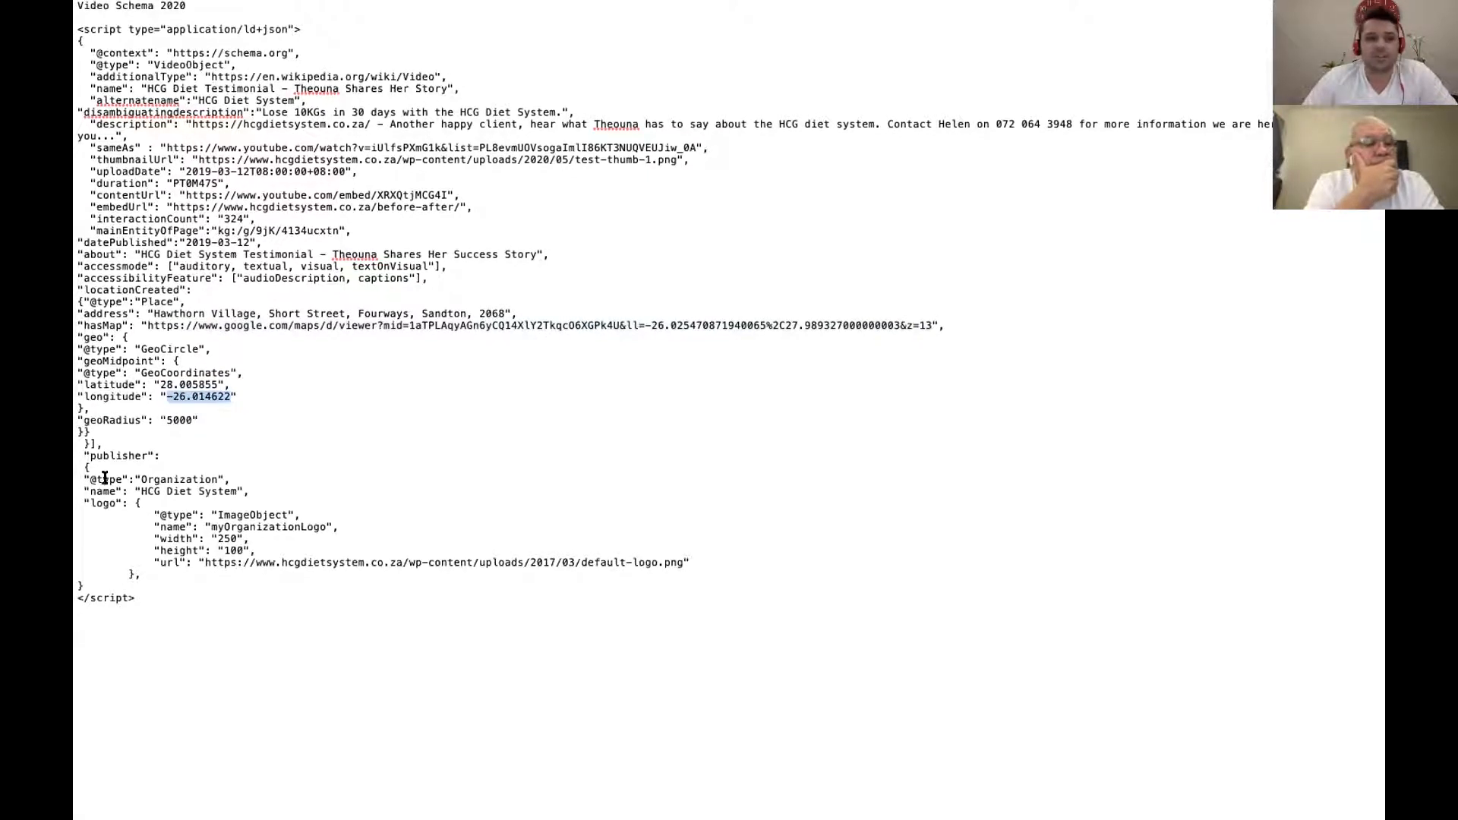
left_click_drag(236, 491, 142, 484)
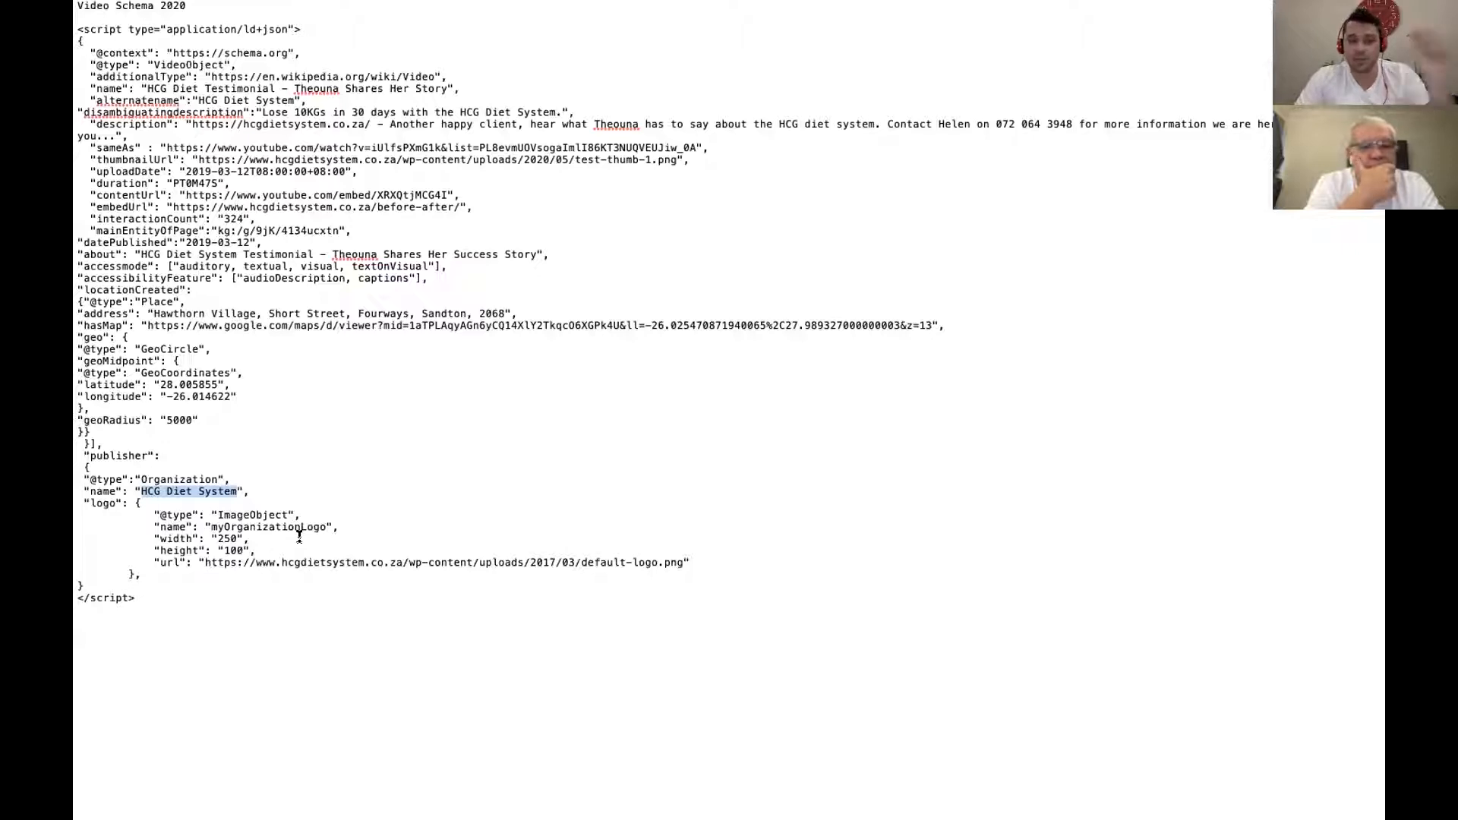
double_click(231, 536)
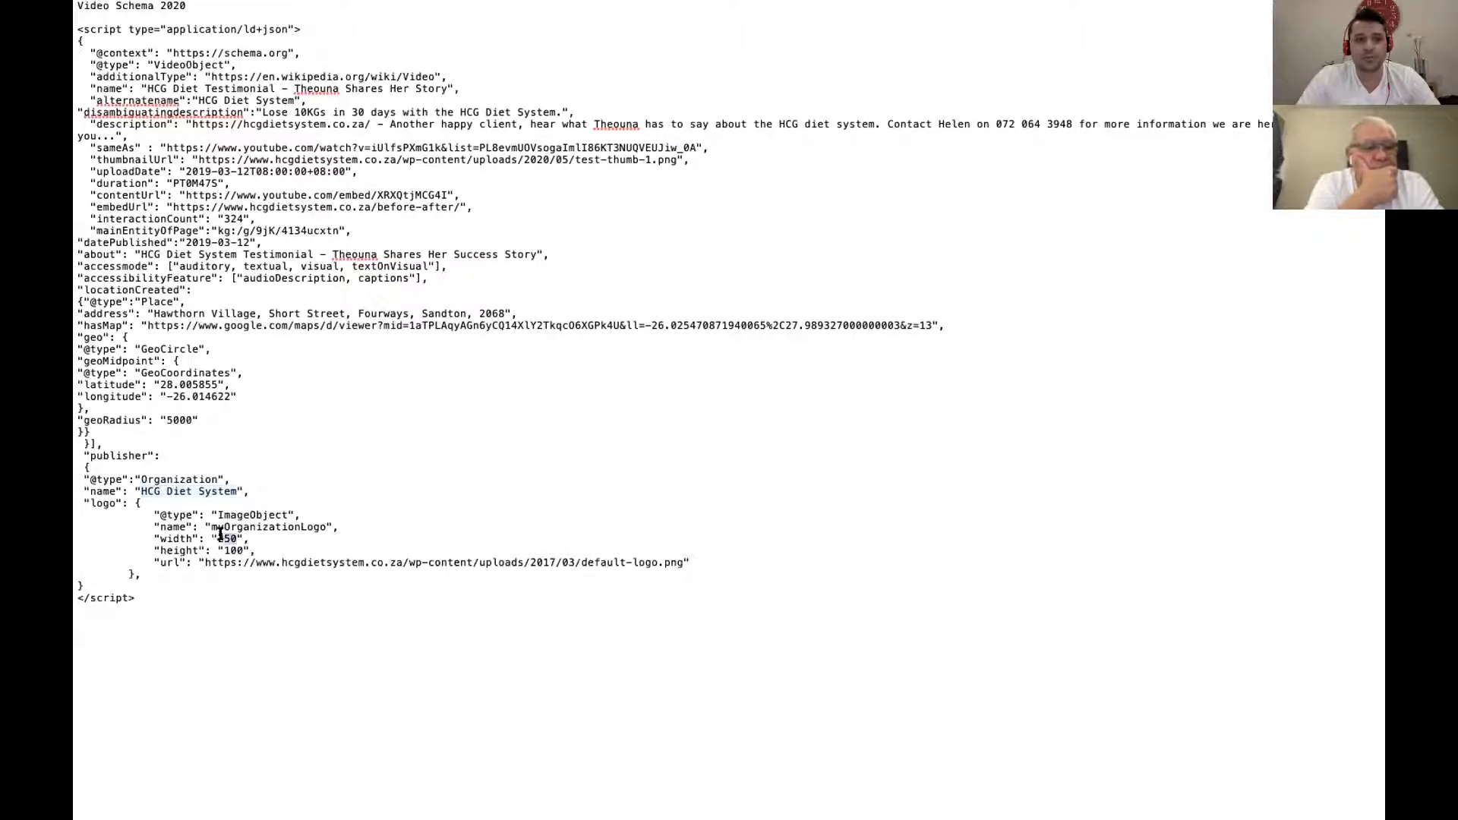
double_click(227, 550)
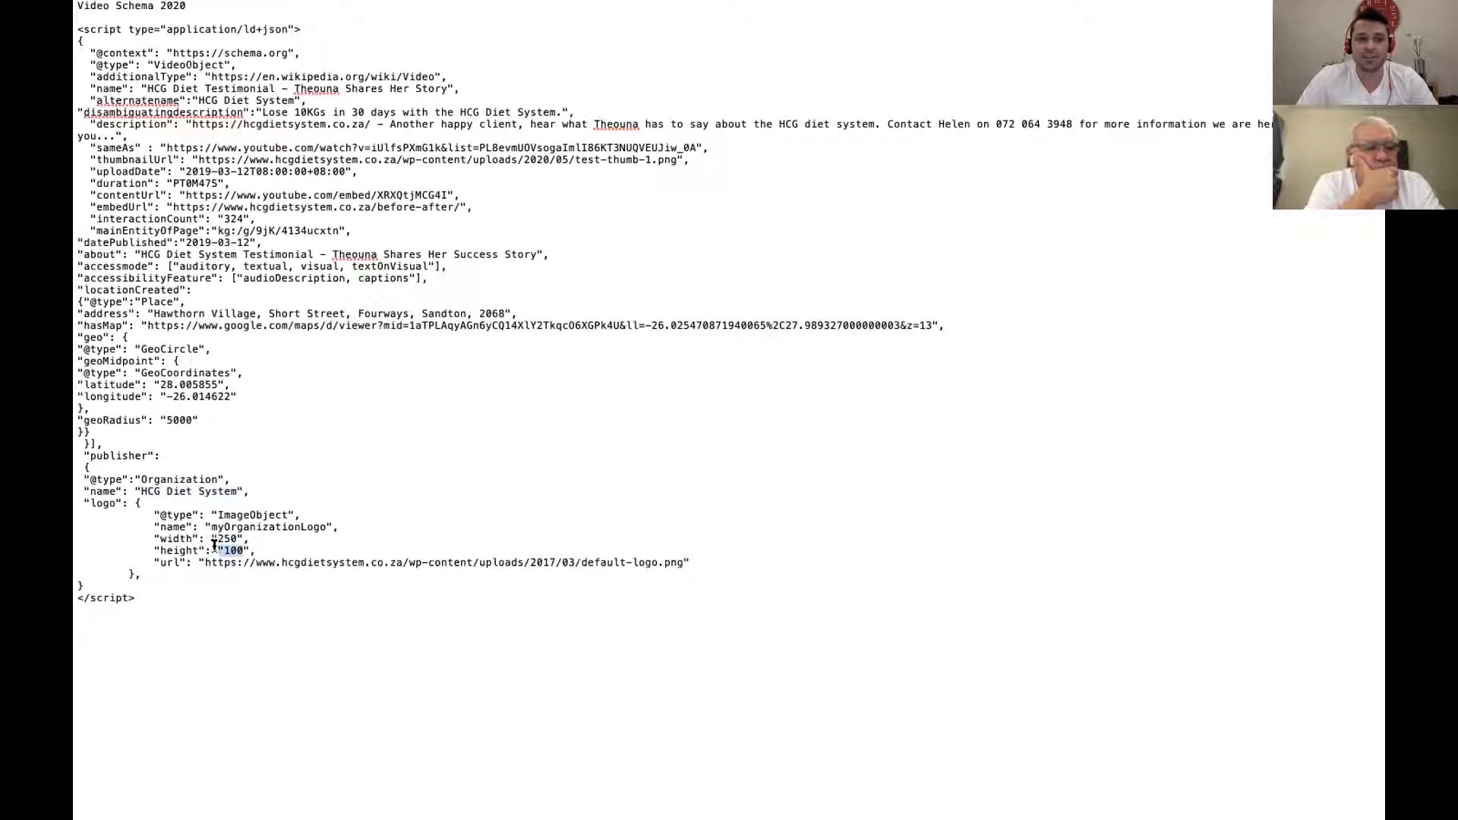
left_click_drag(202, 562, 677, 561)
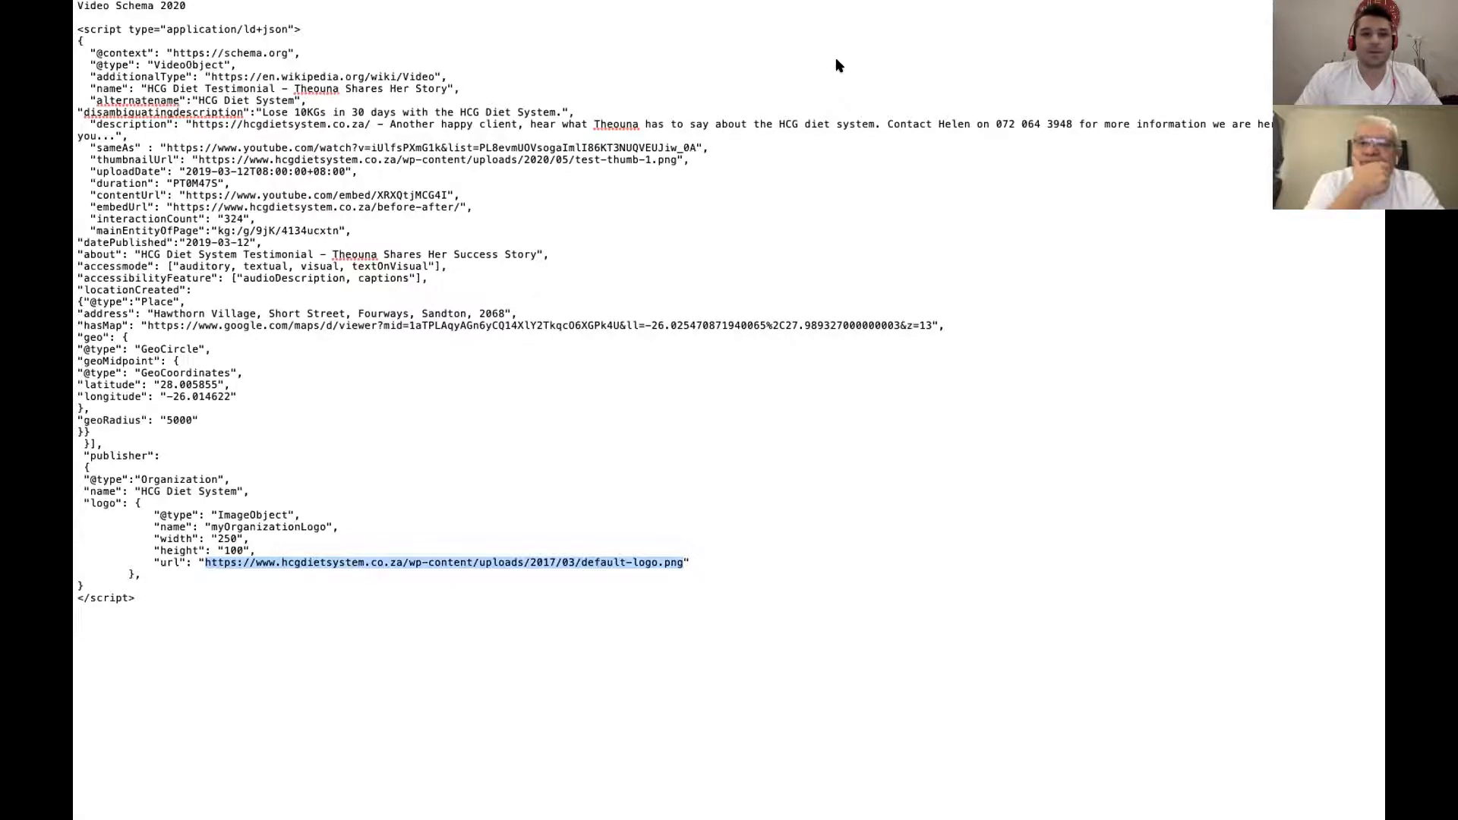
Step: Switch to the WordPress page editor in Chrome and highlight the full opening iframe tag of the embedded YouTube video
left_click(420, 430)
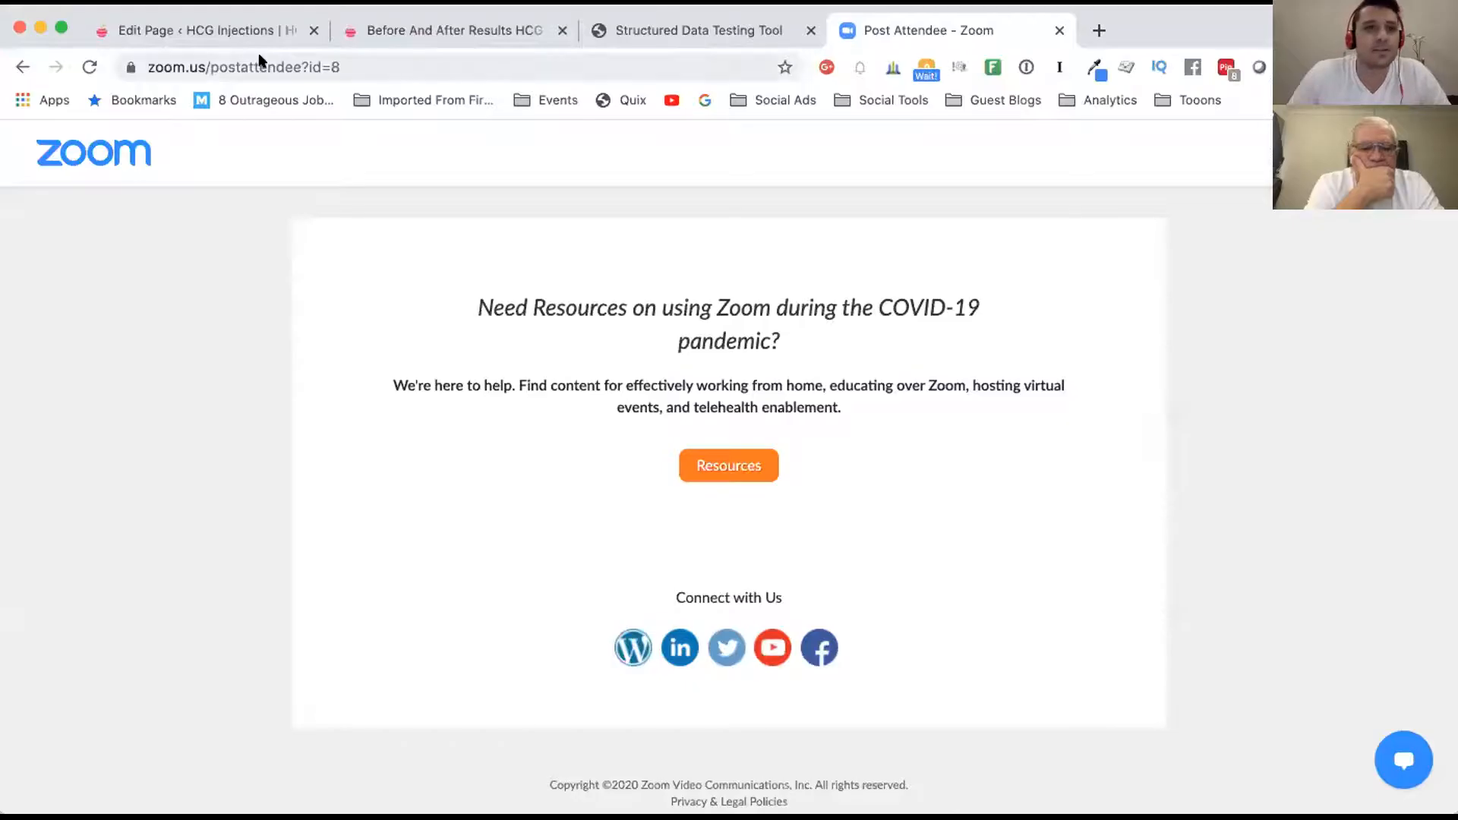
left_click(226, 33)
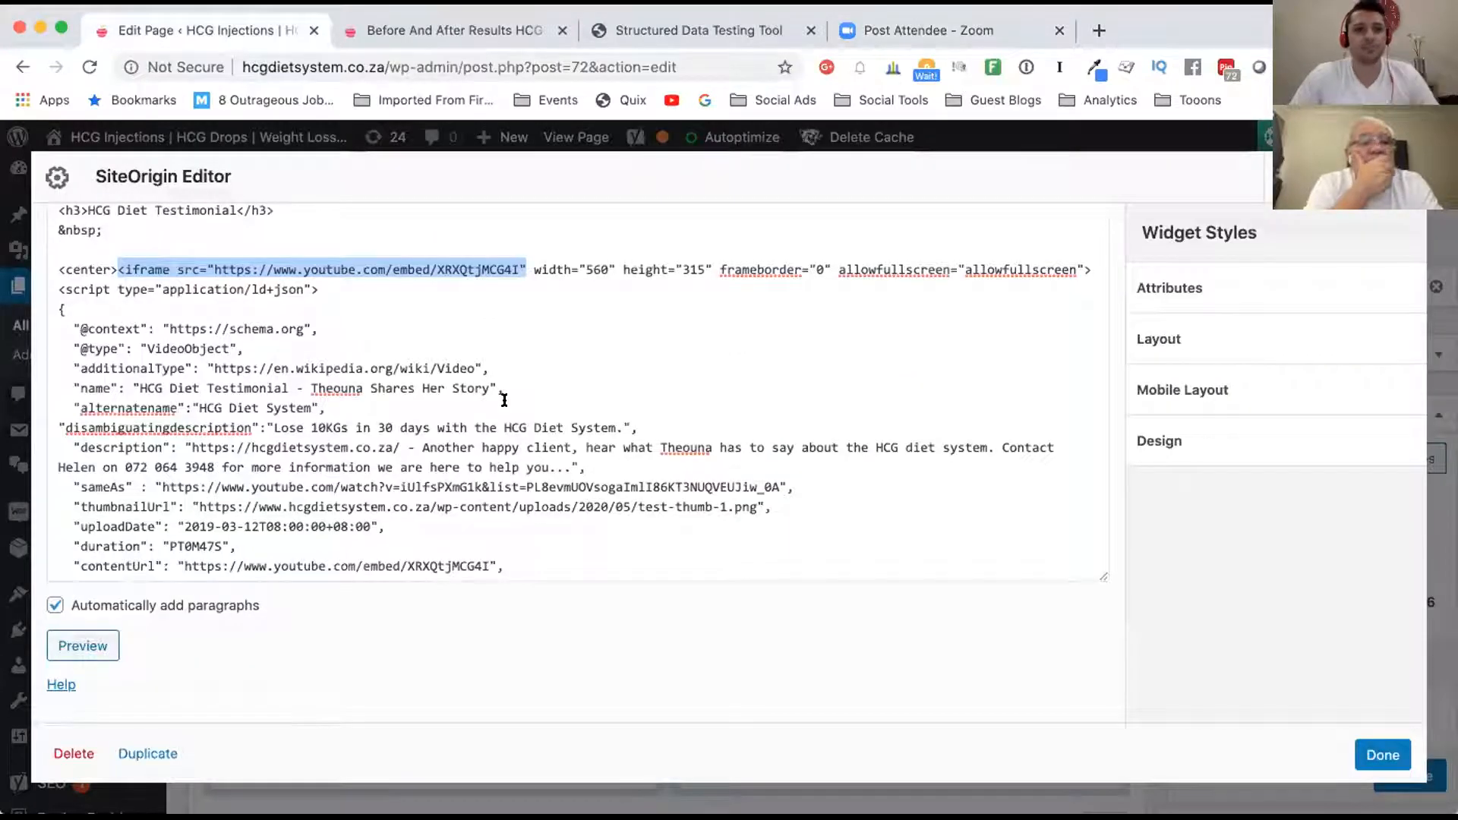
scroll(590, 376, "up", 2)
scroll(577, 377, "down", 2)
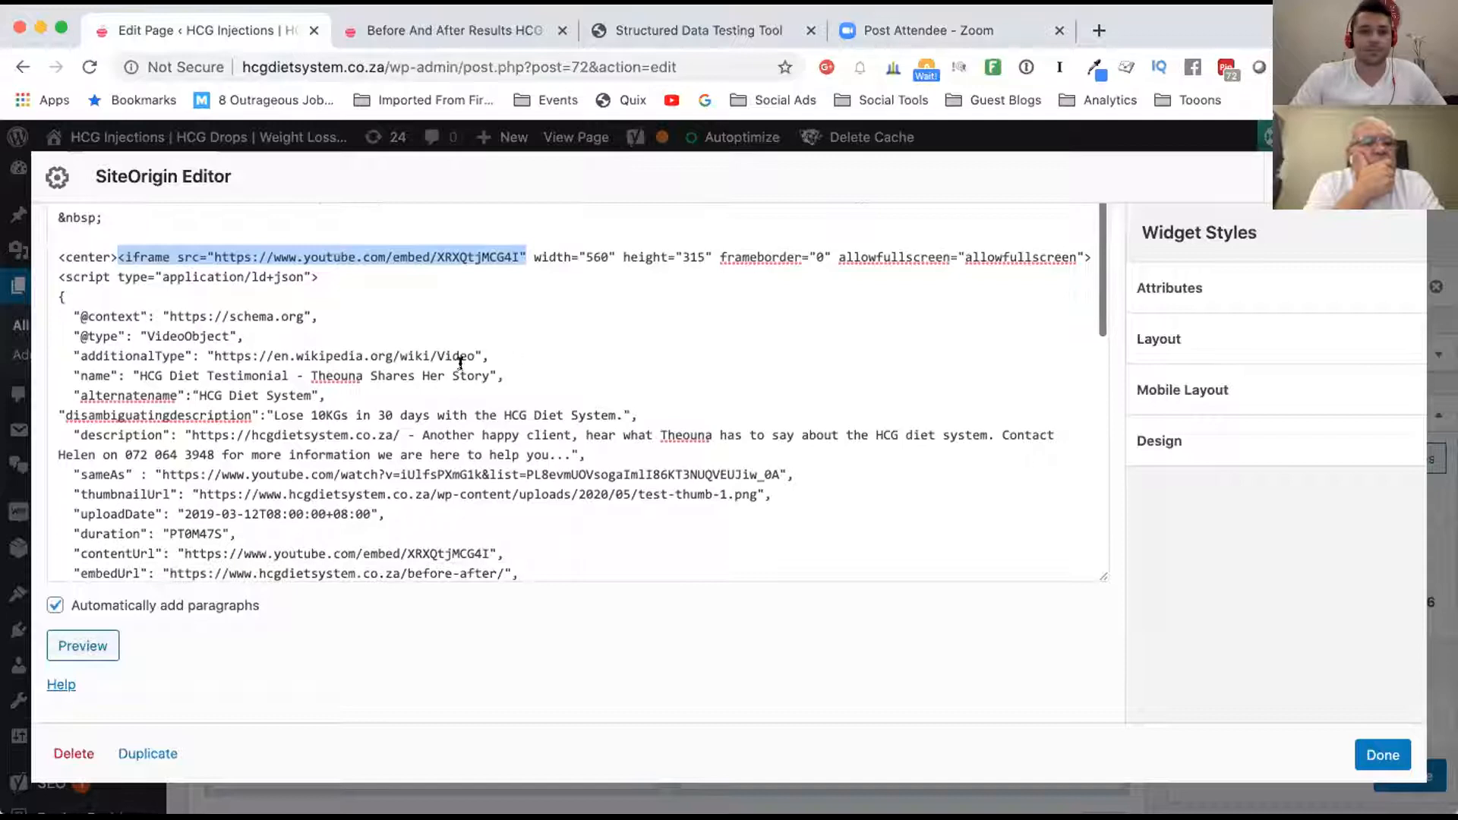
scroll(359, 262, "up", 1)
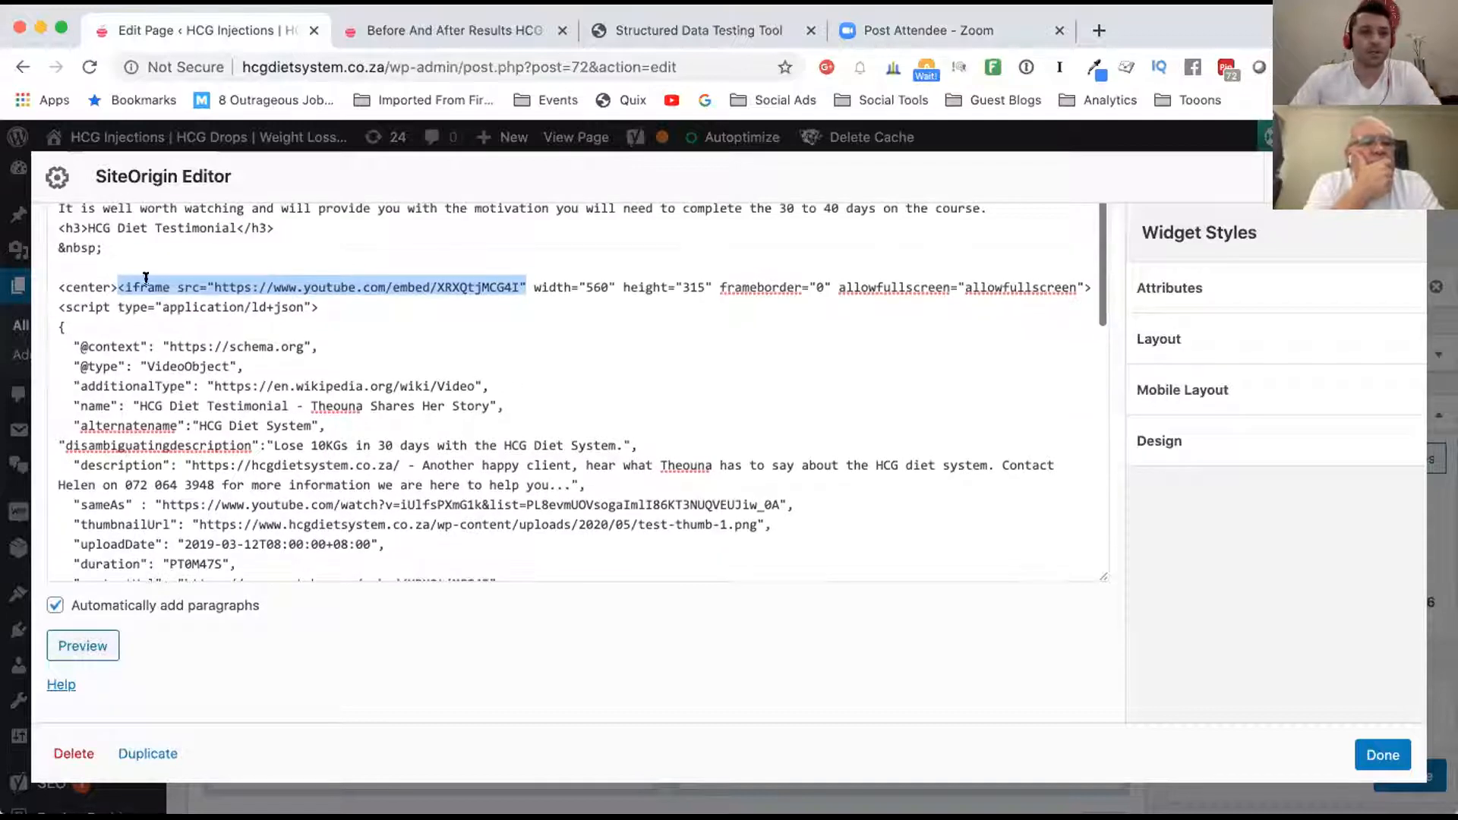
left_click_drag(111, 281, 855, 298)
left_click_drag(1036, 287, 1090, 287)
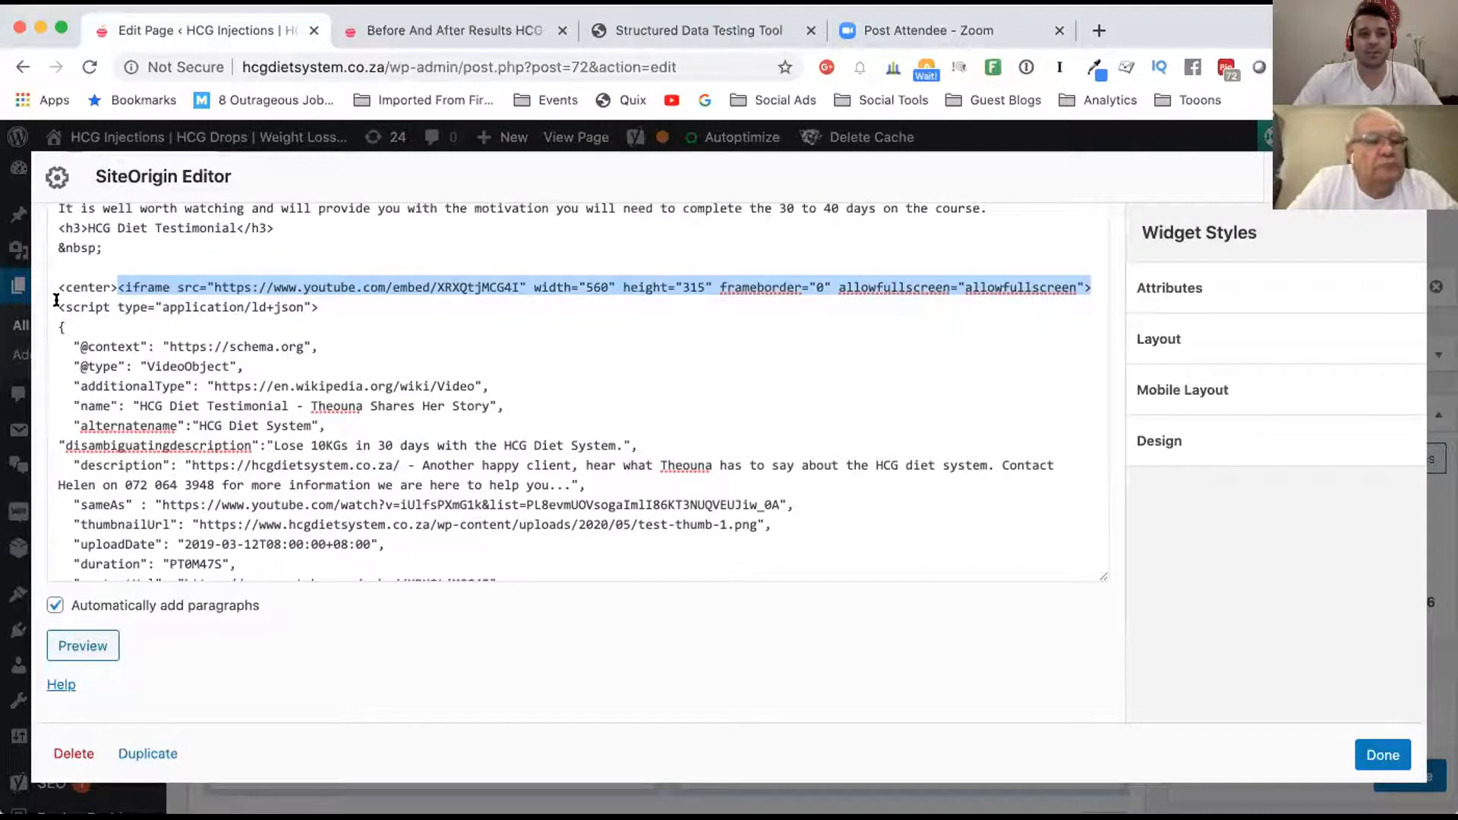
Step: Select the whole JSON-LD script block between the opening and closing iframe tags and review its contents
left_click(56, 301)
left_click_drag(173, 322, 124, 552)
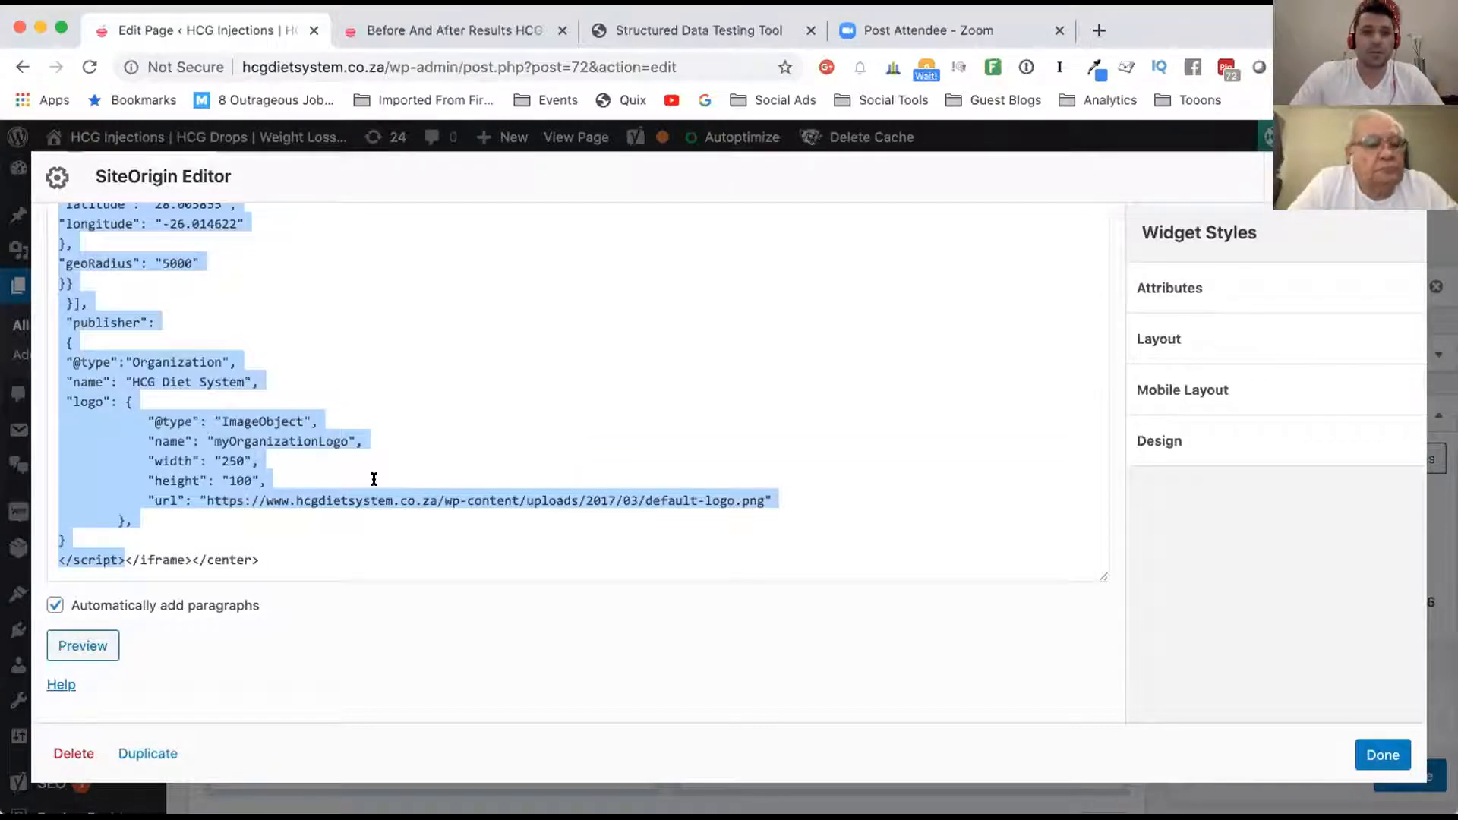
scroll(336, 510, "up", 3)
scroll(336, 510, "up", 10)
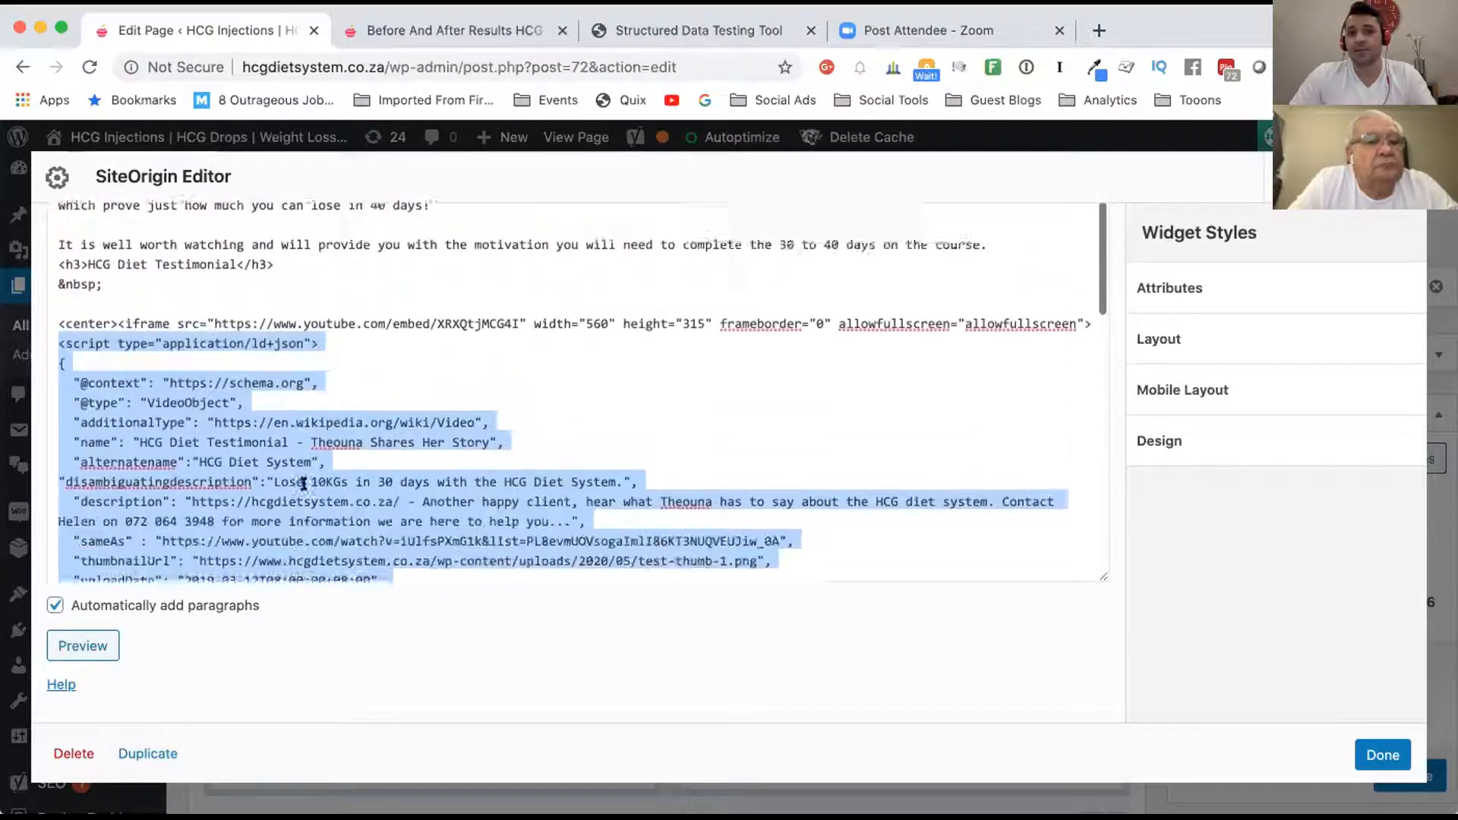
scroll(305, 484, "down", 15)
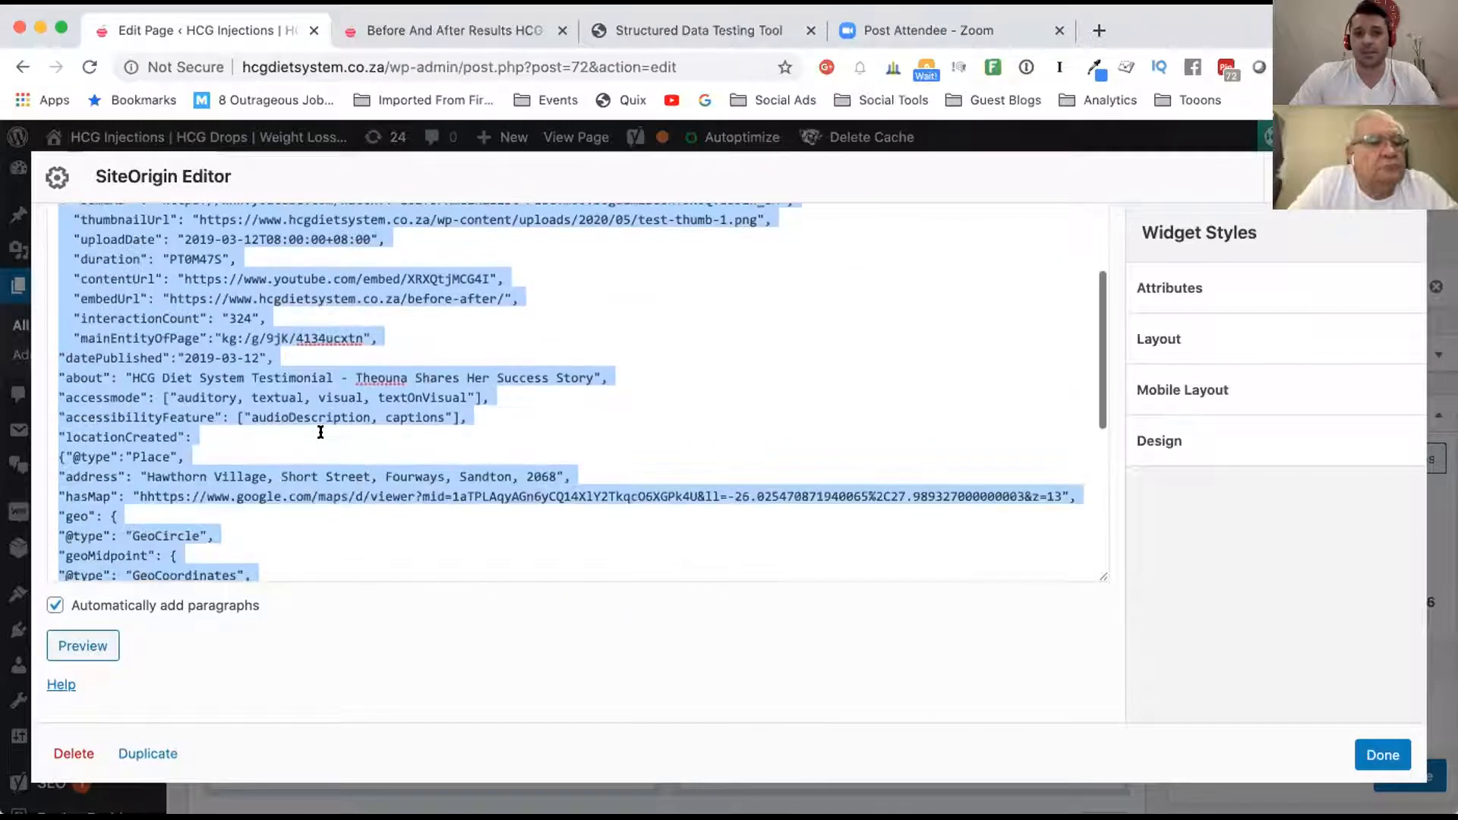
Step: Review the rest of the selected script, then show the detected VideoObject's details in the Structured Data Testing Tool
scroll(320, 431, "down", 3)
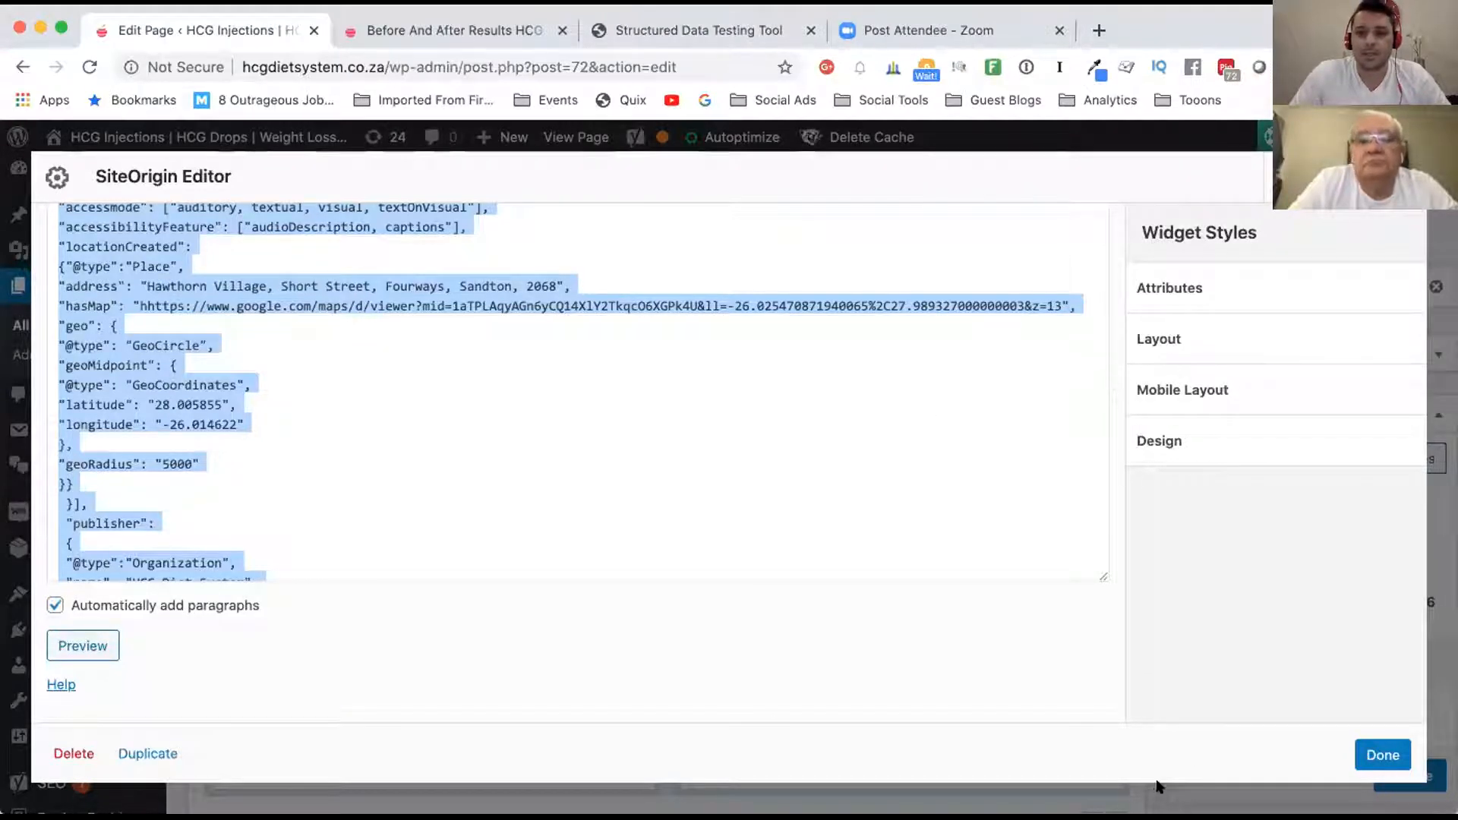
left_click(693, 30)
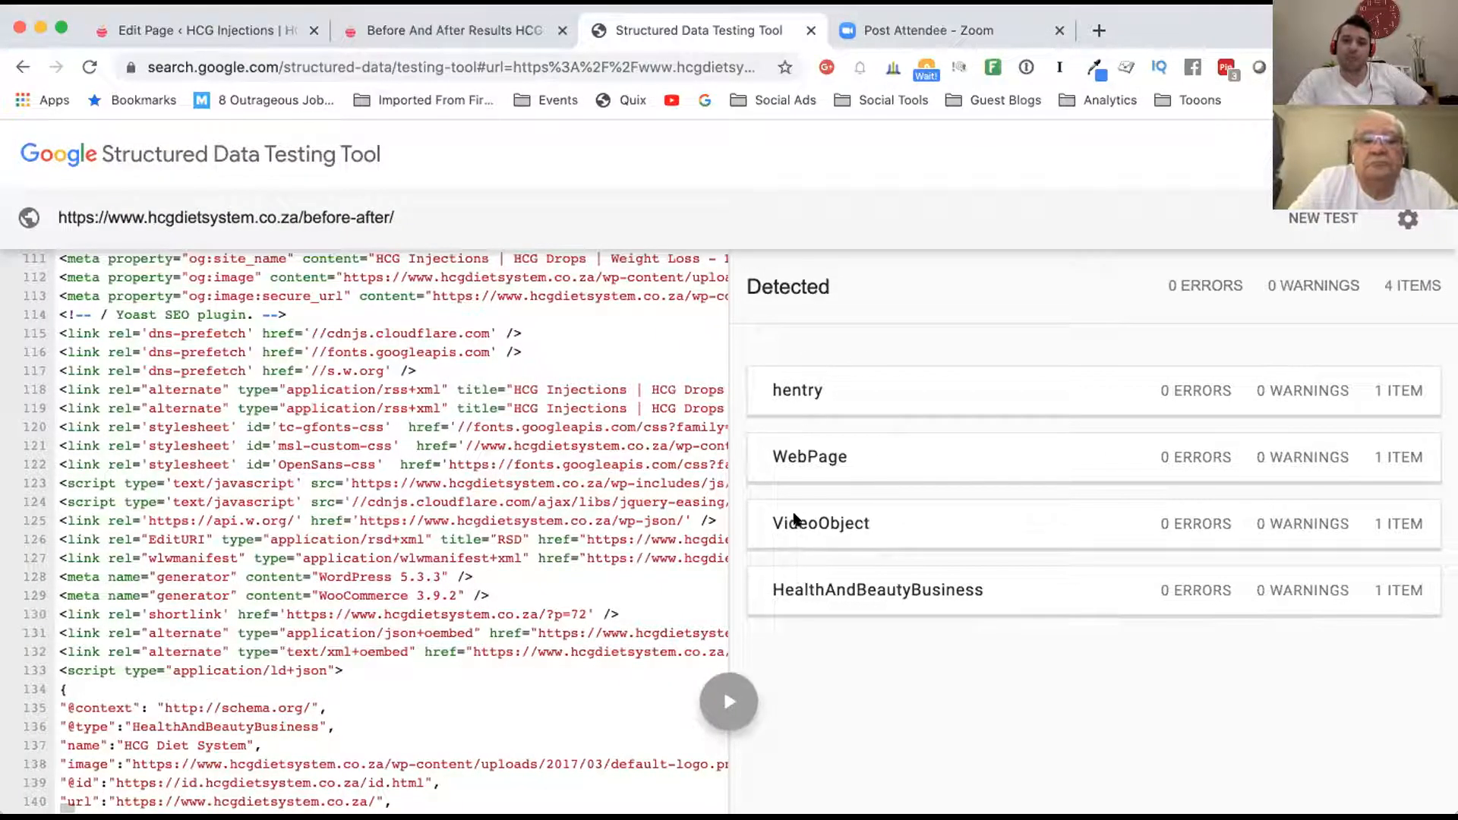
left_click(1403, 529)
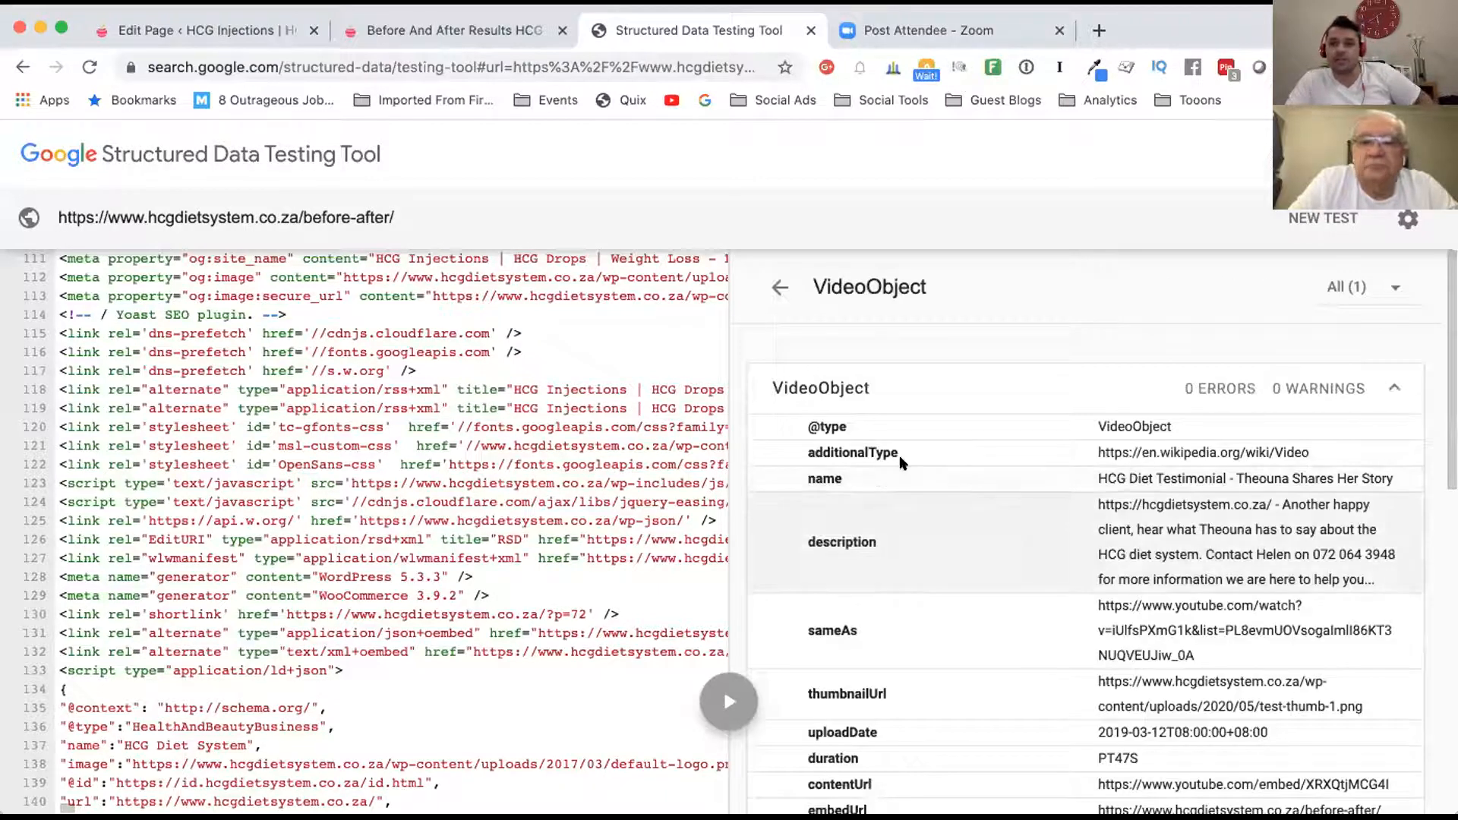
Step: Highlight "Video" in the VideoObject's additionalType URL, followed by its full name and description values
scroll(921, 460, "down", 2)
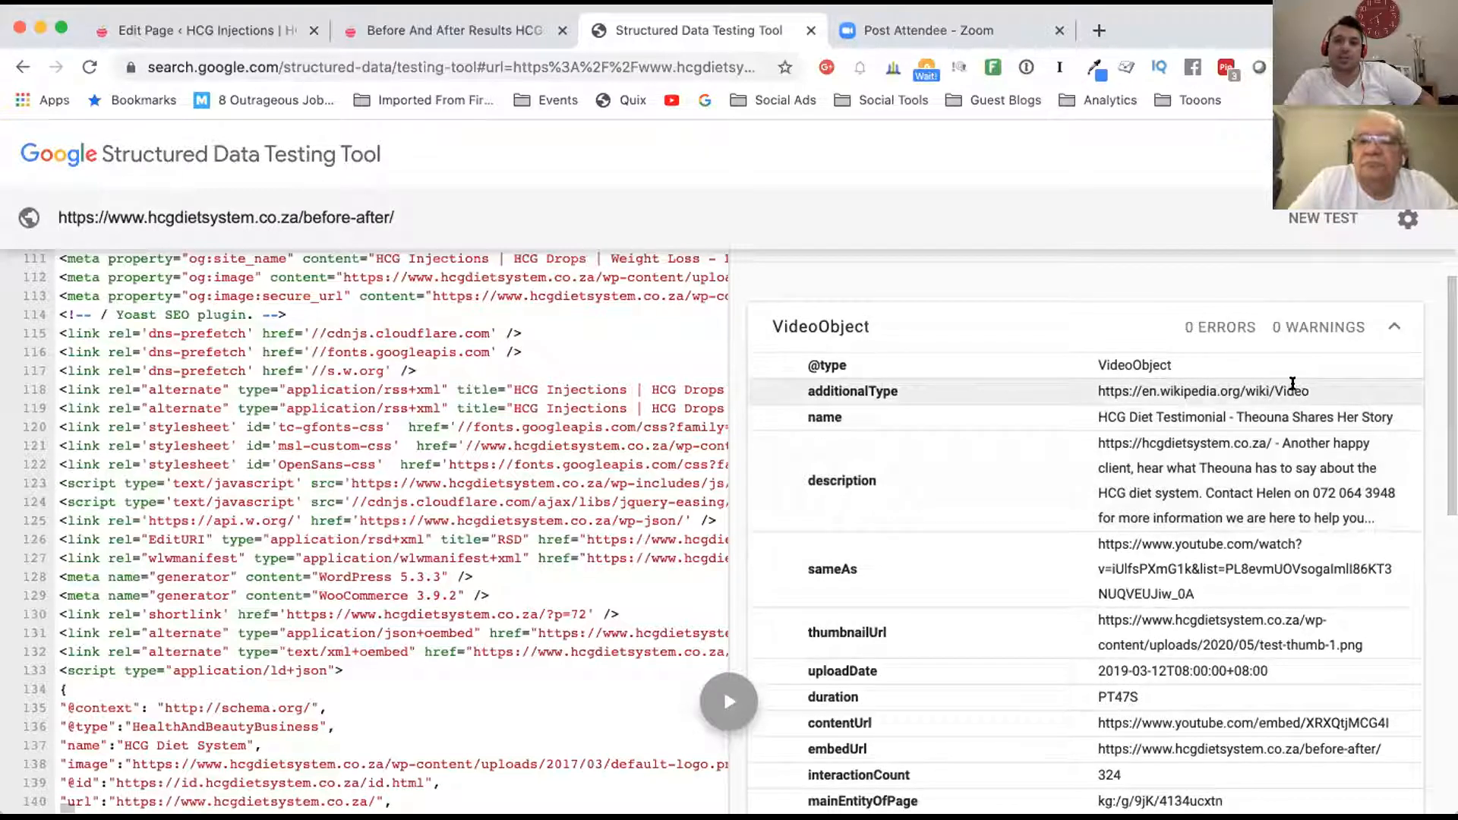
left_click_drag(1306, 393, 1265, 387)
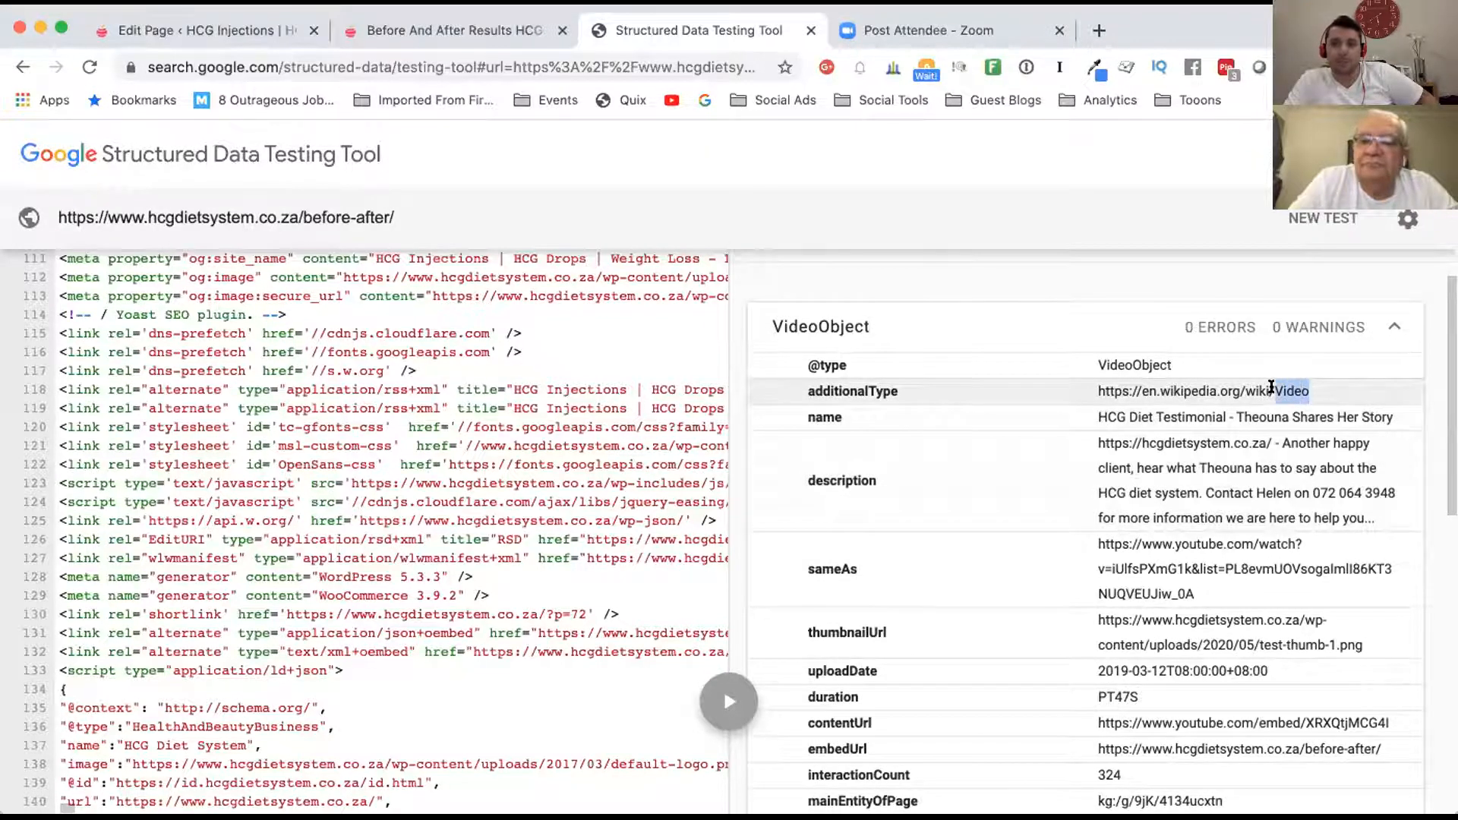
scroll(1120, 383, "down", 1)
left_click_drag(1098, 381, 1409, 388)
scroll(1106, 423, "down", 1)
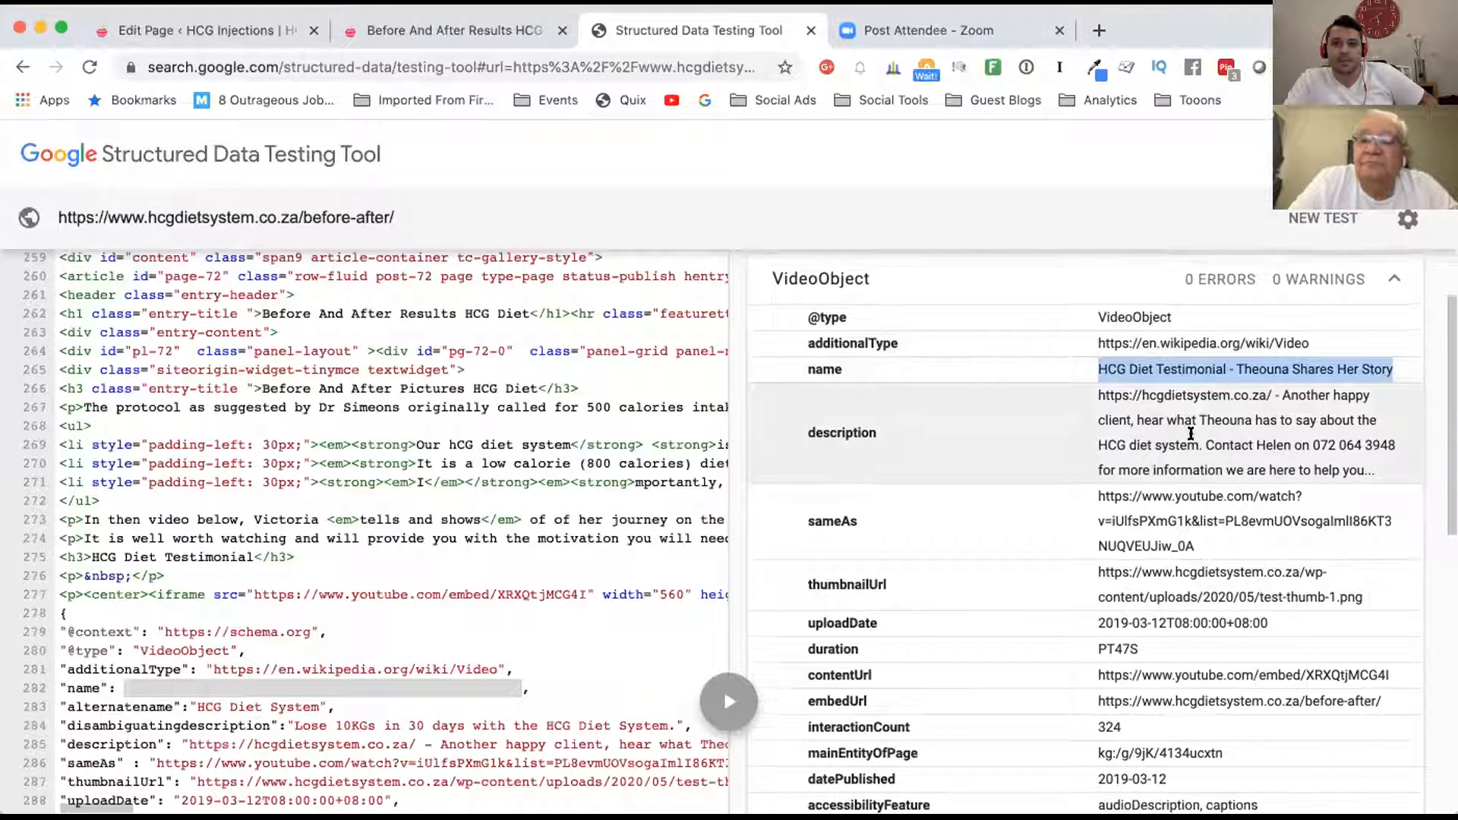
left_click_drag(1096, 392, 1372, 471)
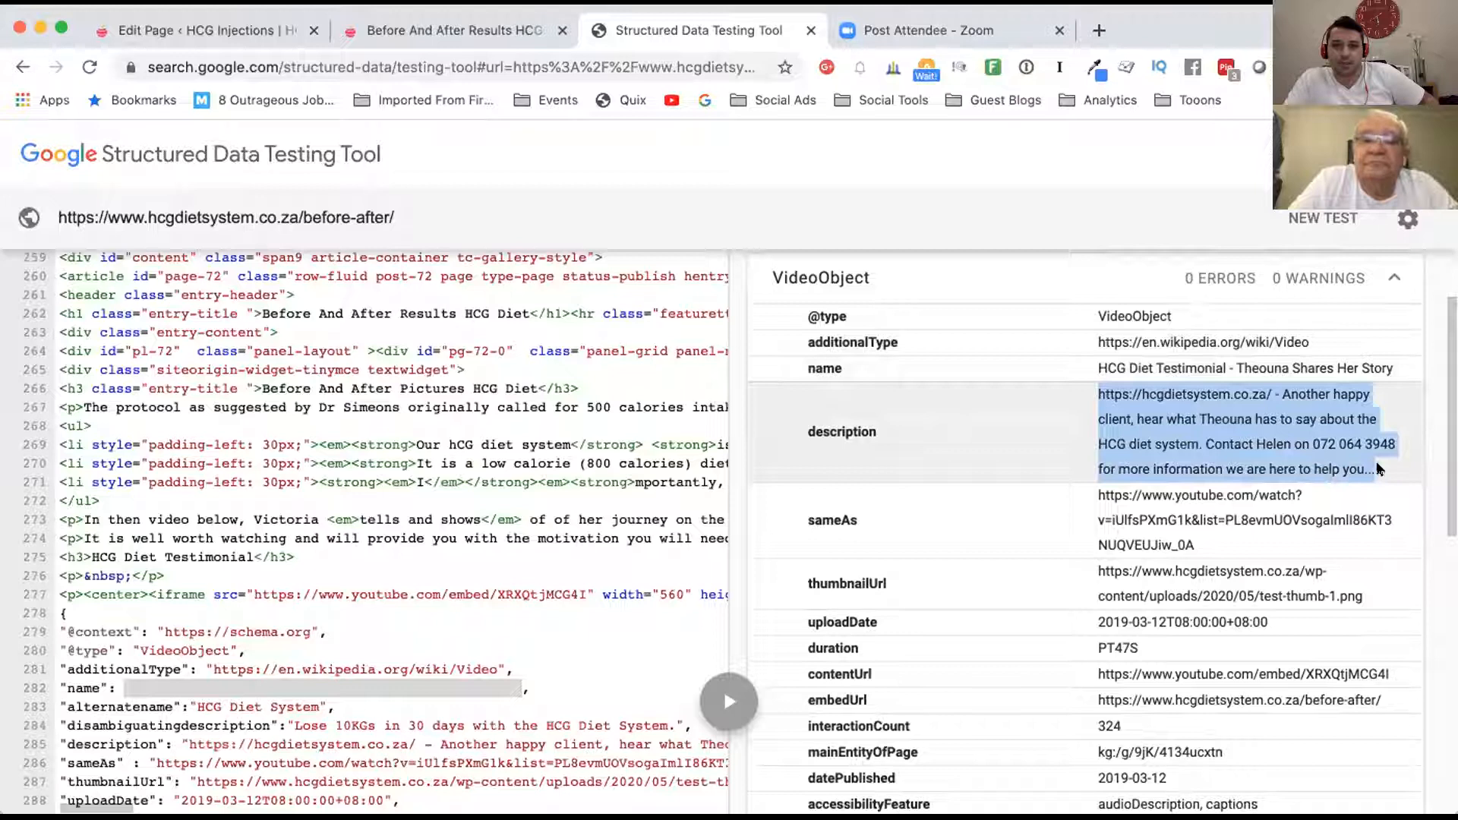
Step: Highlight the VideoObject's sameAs, thumbnailUrl and contentUrl values in turn
scroll(1230, 459, "down", 1)
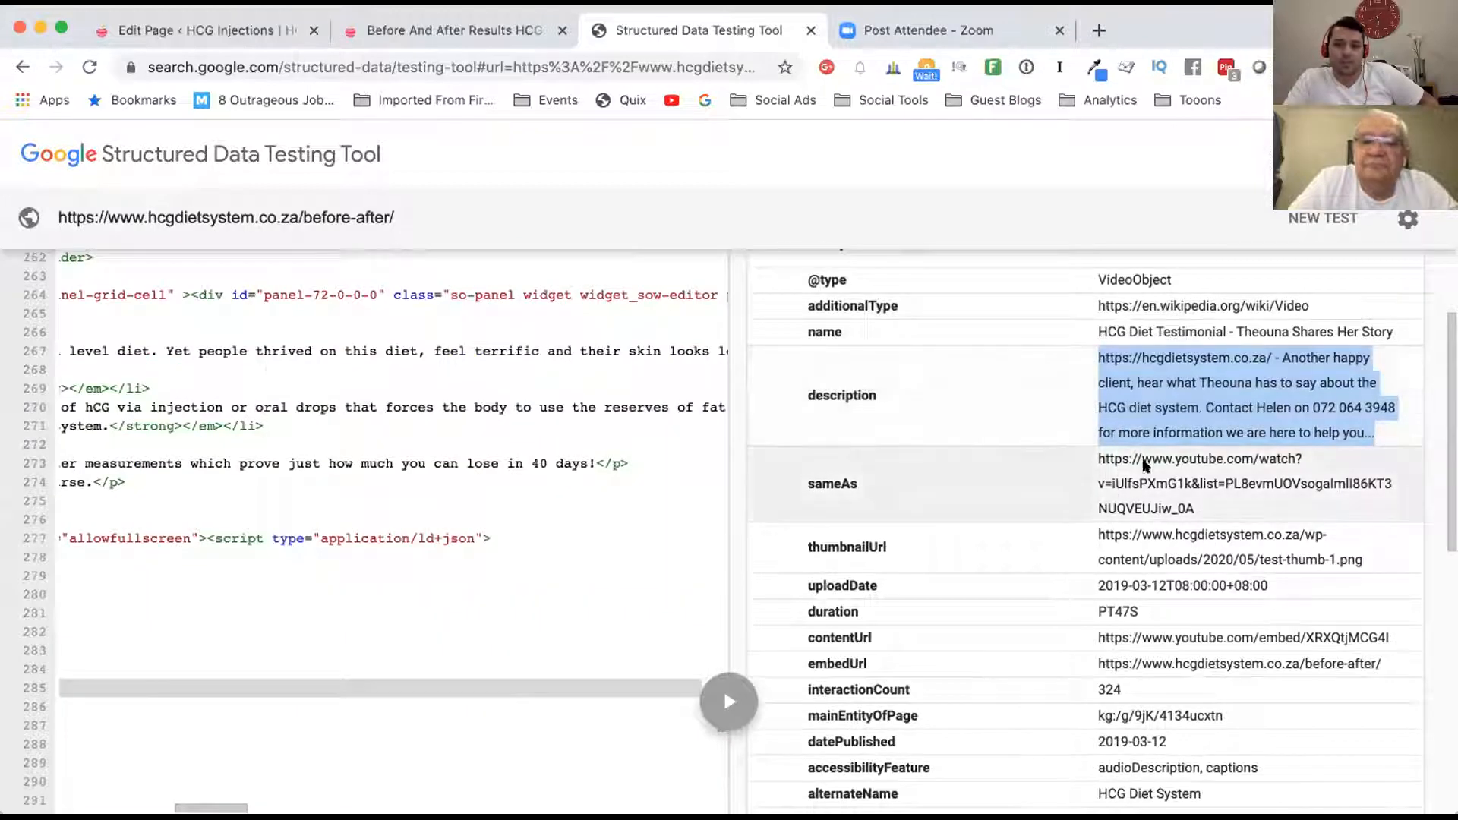
left_click_drag(1198, 510, 1094, 454)
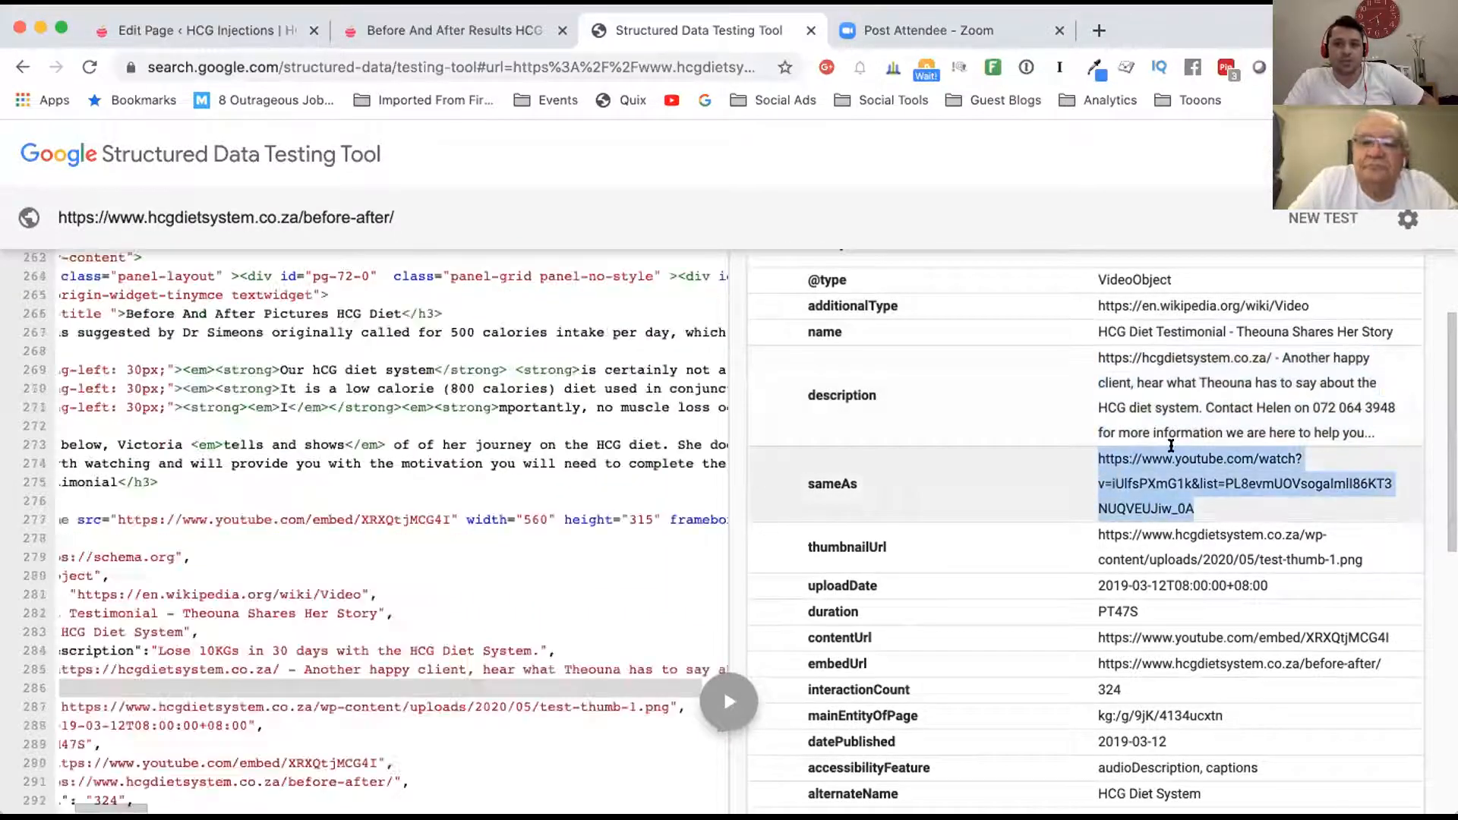
scroll(1215, 463, "down", 2)
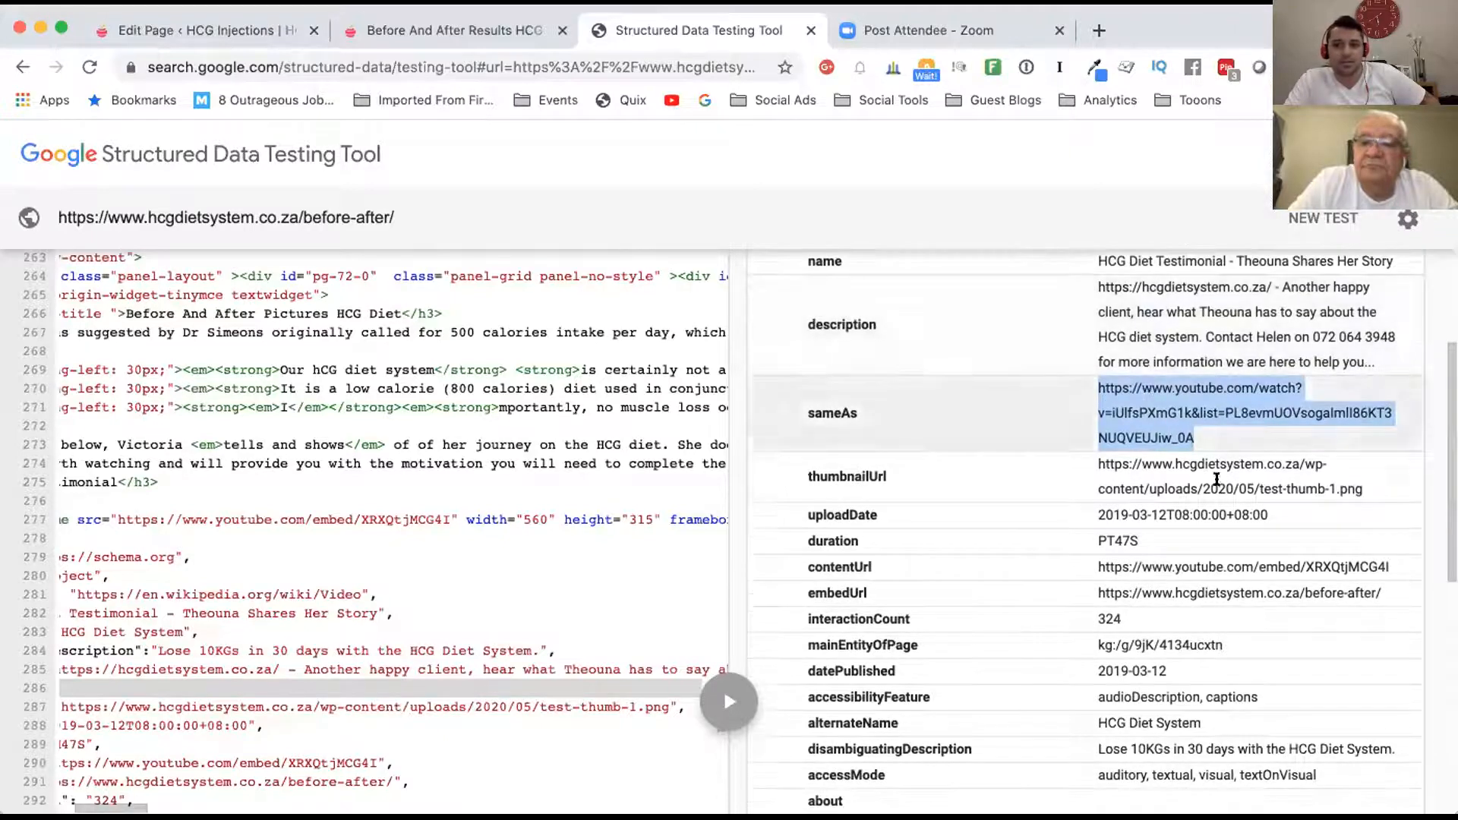
left_click_drag(1353, 482, 1099, 460)
scroll(1116, 436, "down", 4)
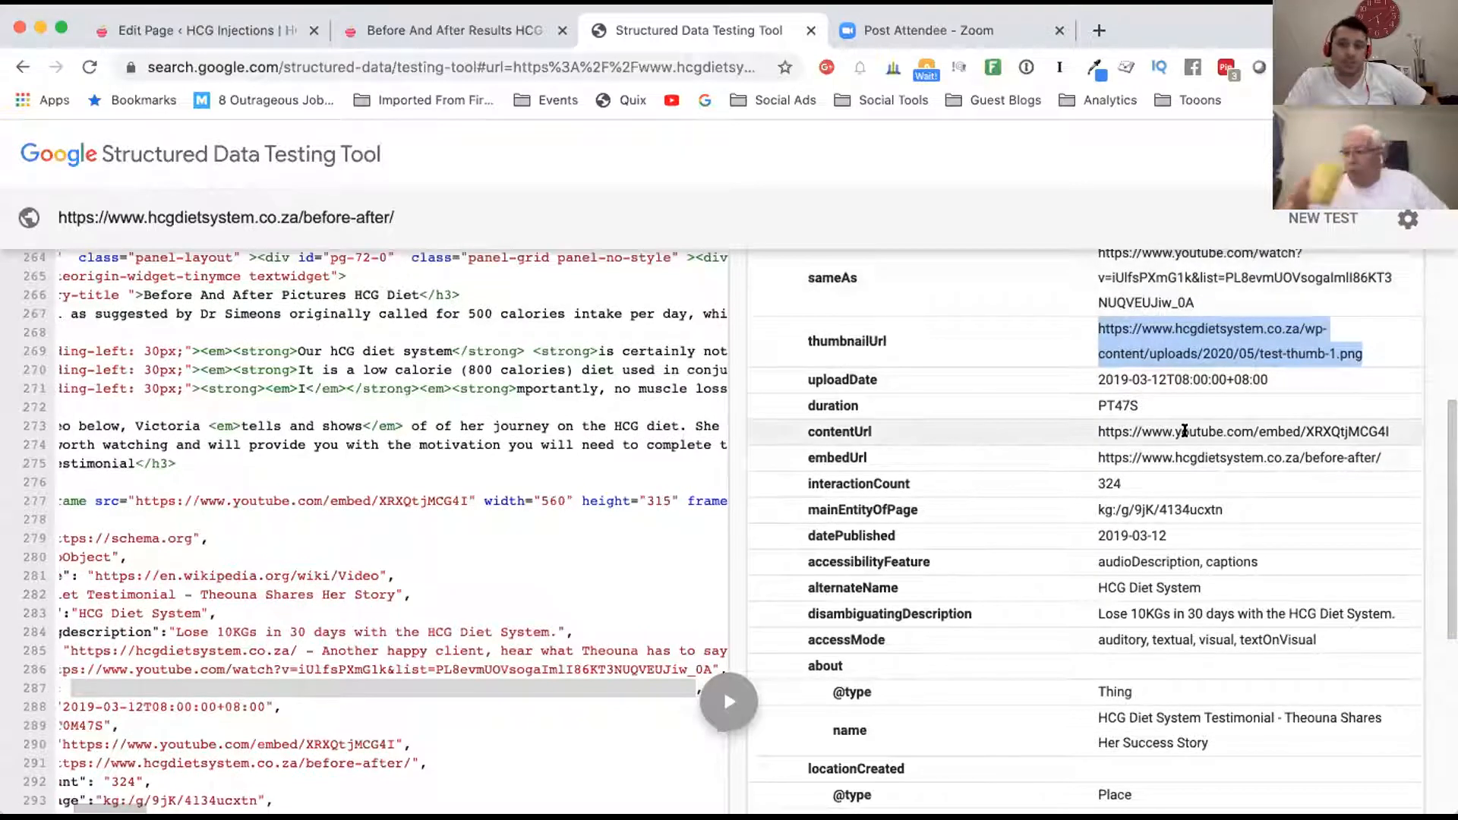
left_click(1092, 430)
left_click_drag(1092, 430, 1393, 431)
scroll(1040, 432, "down", 1)
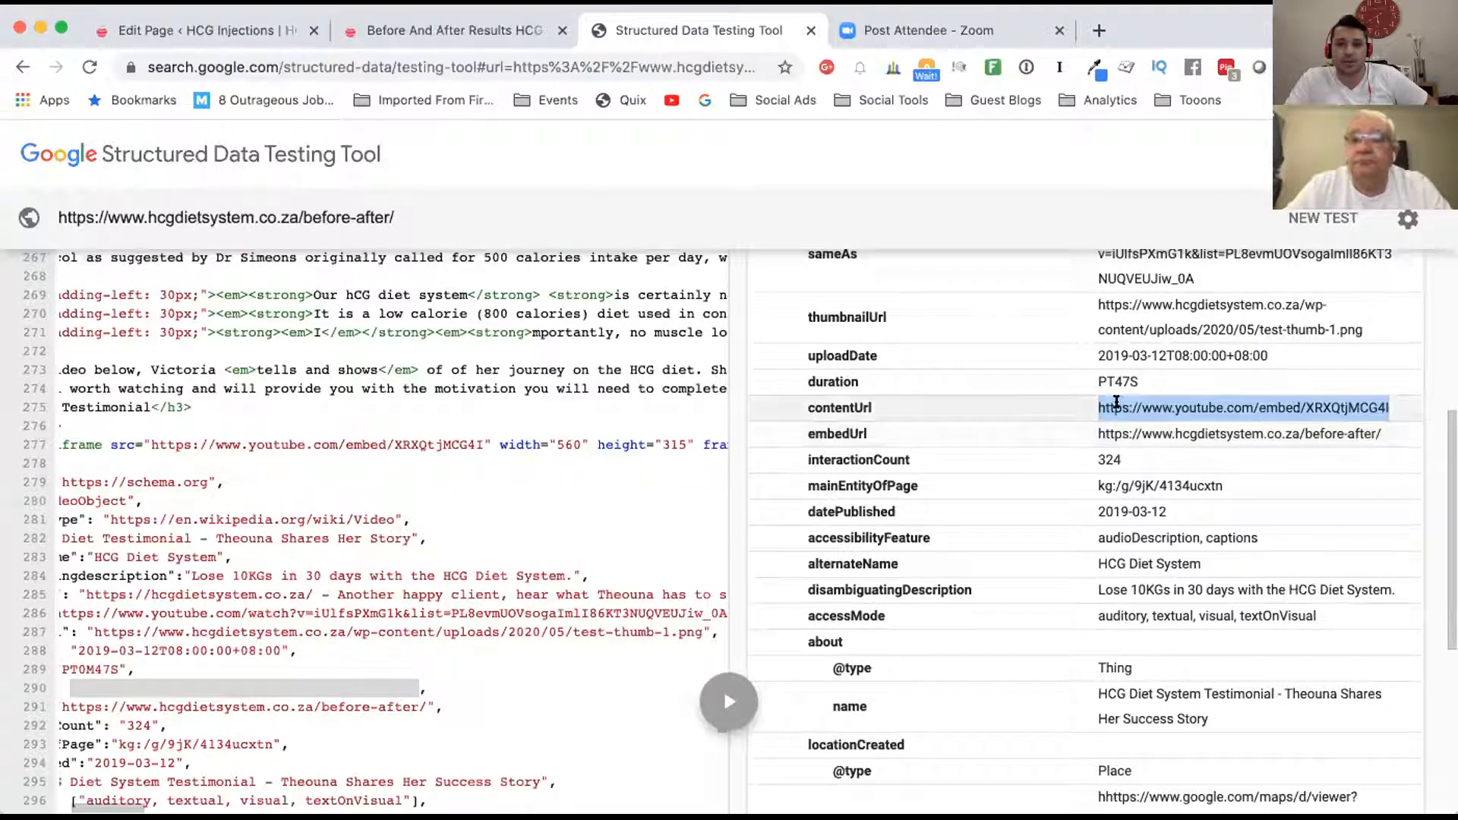
Step: Highlight the "/g/" code in the VideoObject's mainEntityOfPage value
scroll(1137, 425, "down", 1)
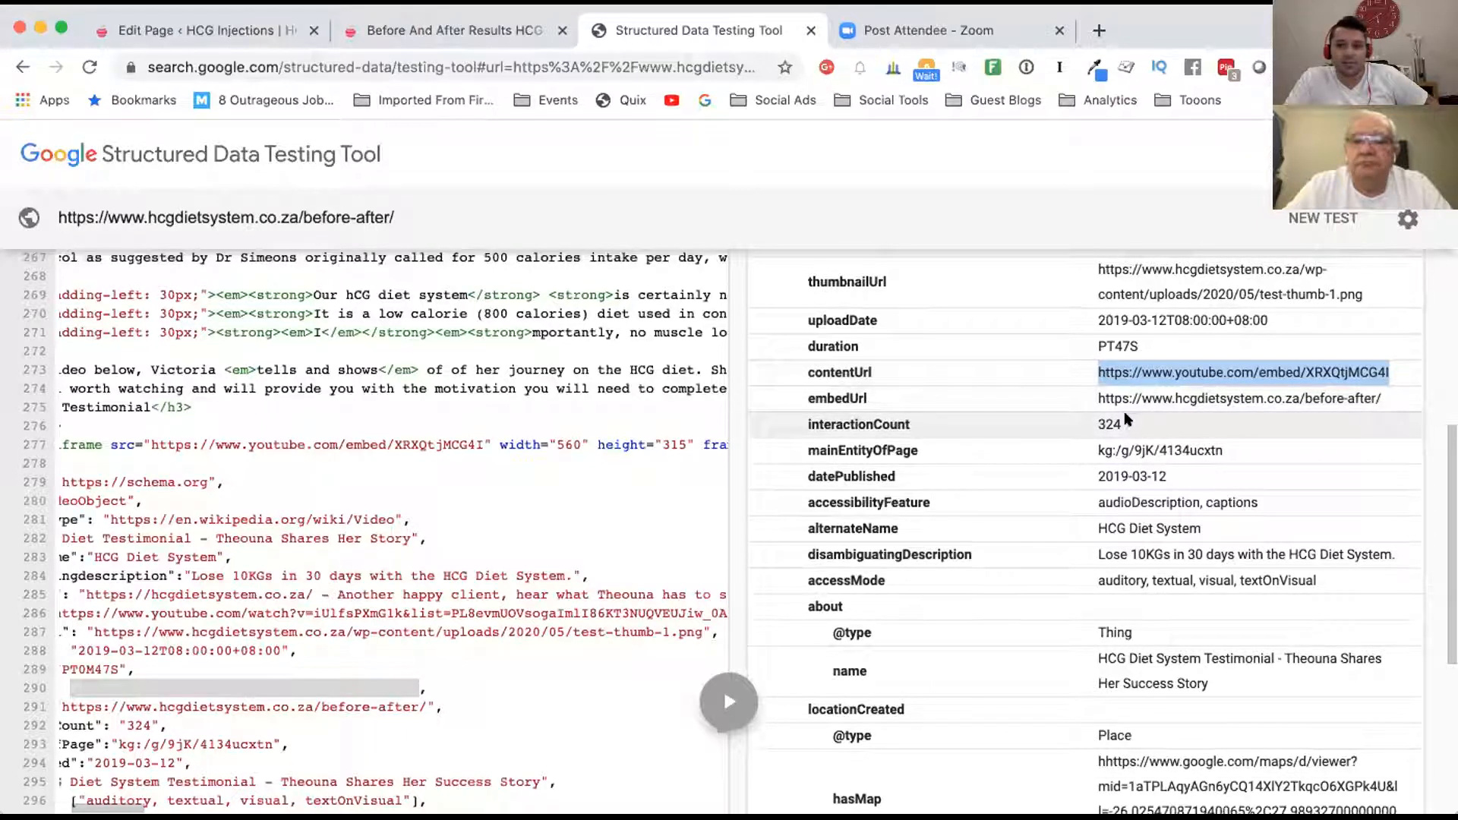
scroll(1127, 419, "down", 2)
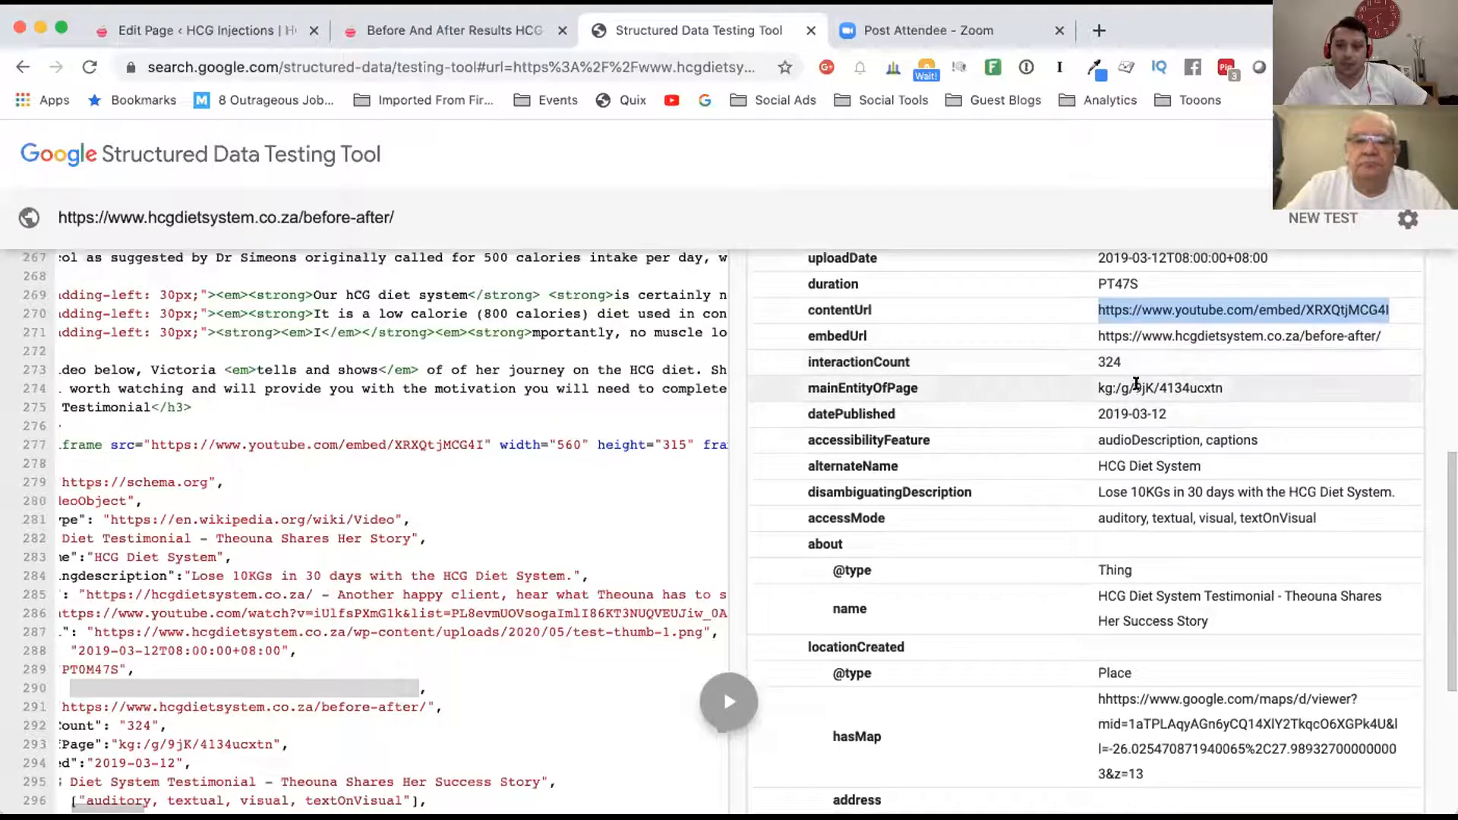
left_click_drag(1223, 387, 1114, 386)
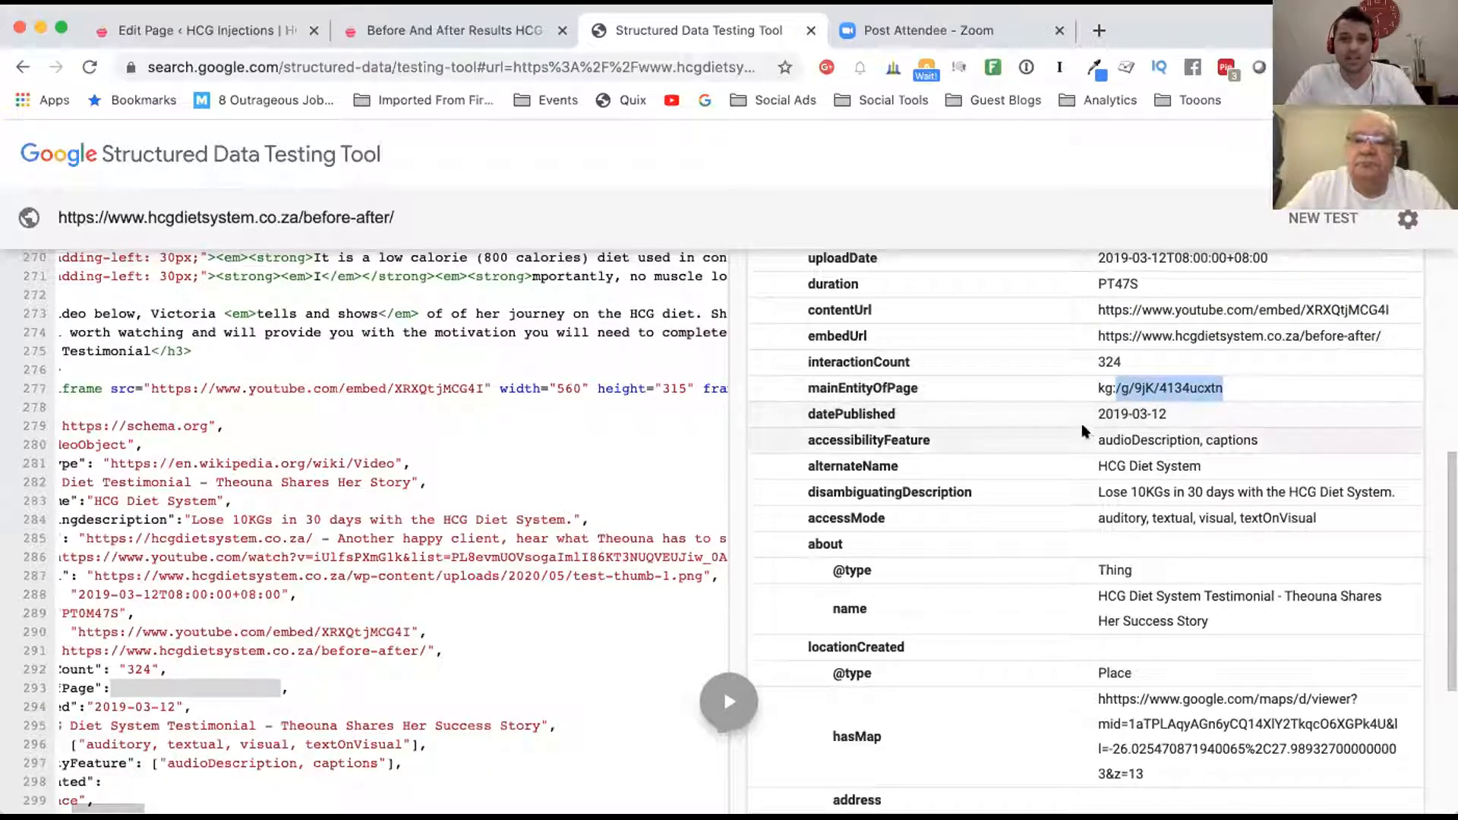
Step: Review the remaining VideoObject properties, from datePublished through about and locationCreated to the geoMidpoint coordinates
scroll(892, 370, "down", 2)
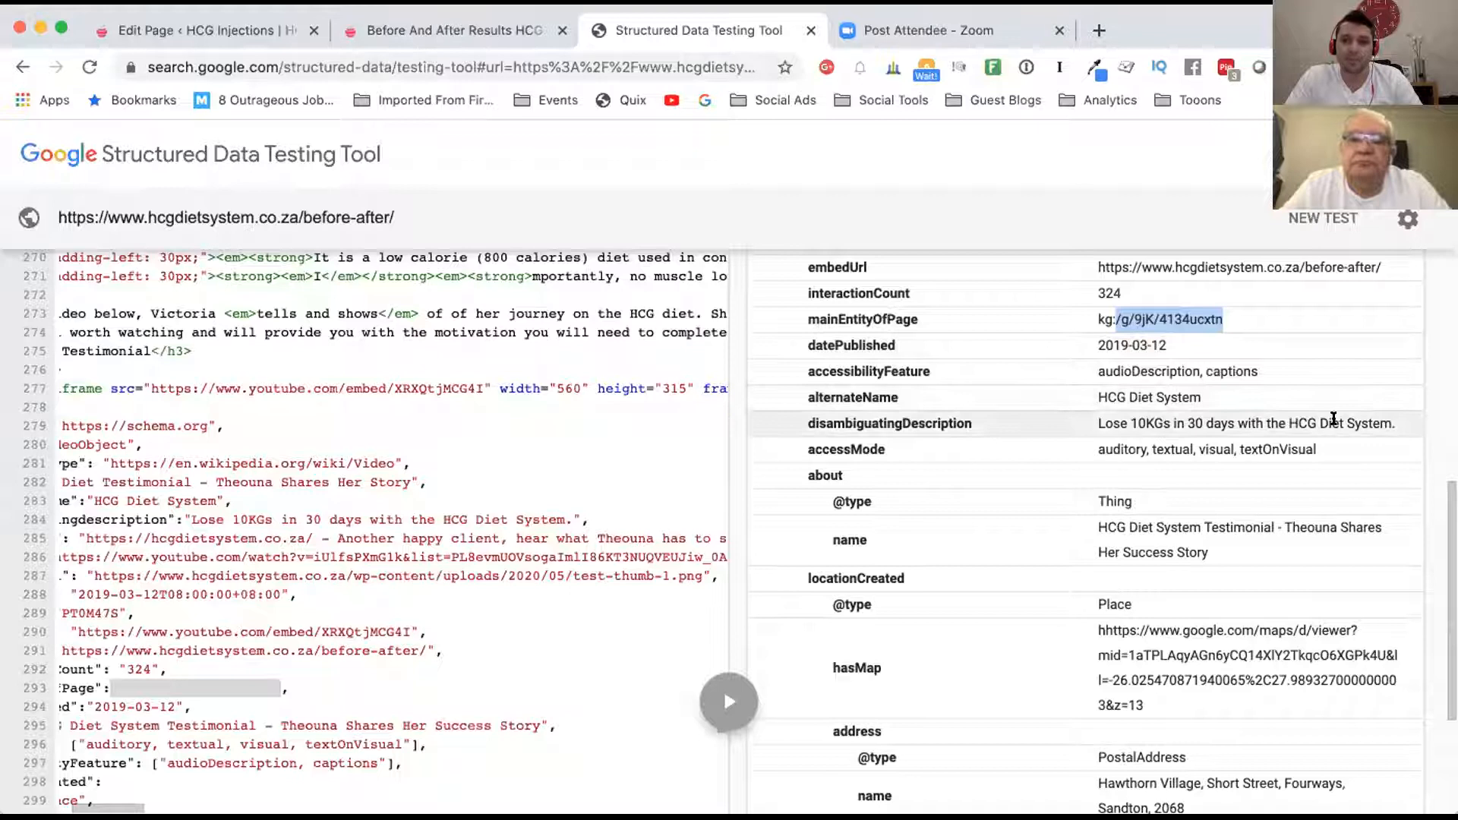
scroll(1107, 420, "down", 1)
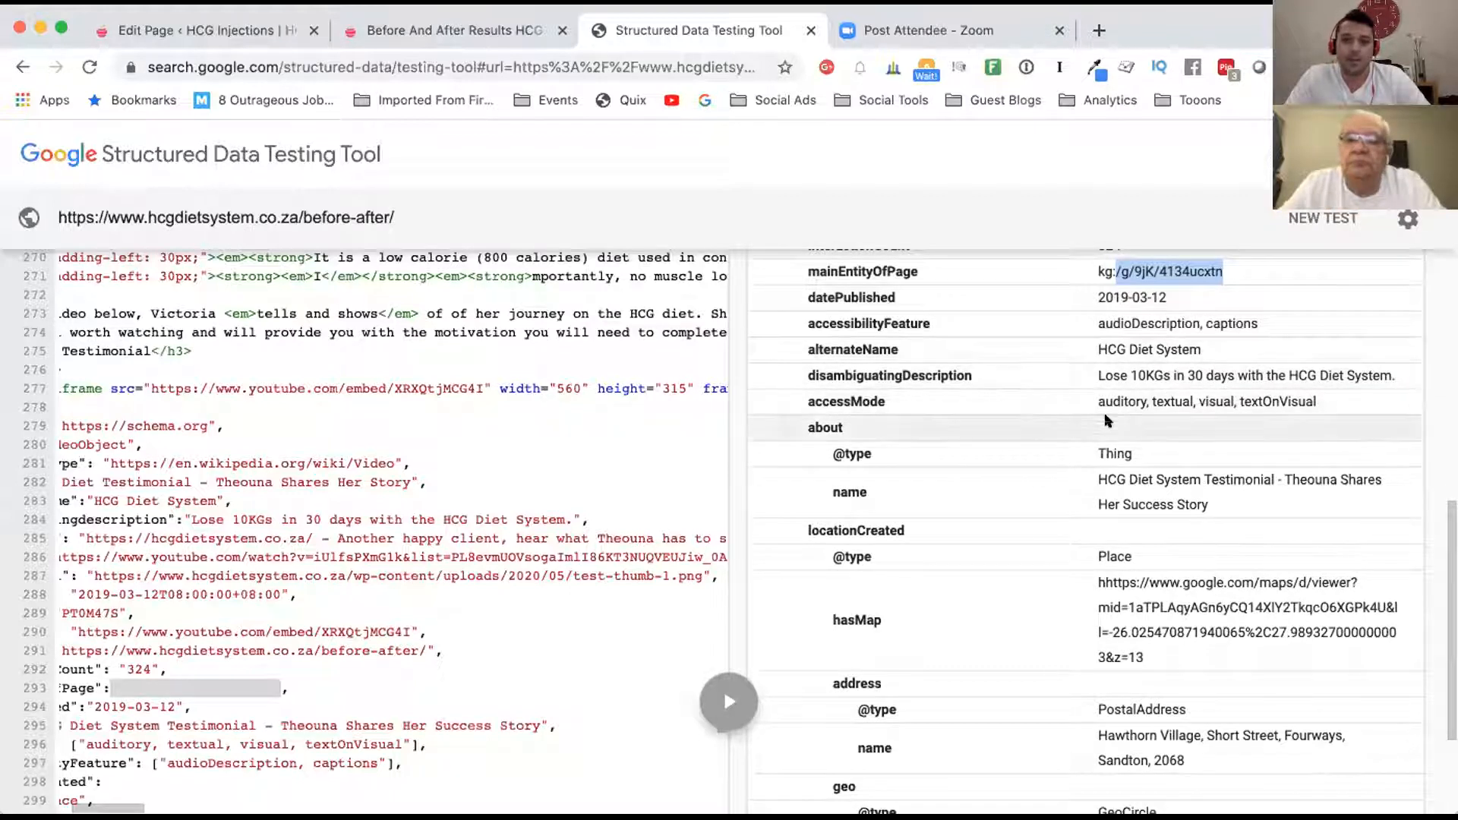
scroll(1124, 433, "down", 1)
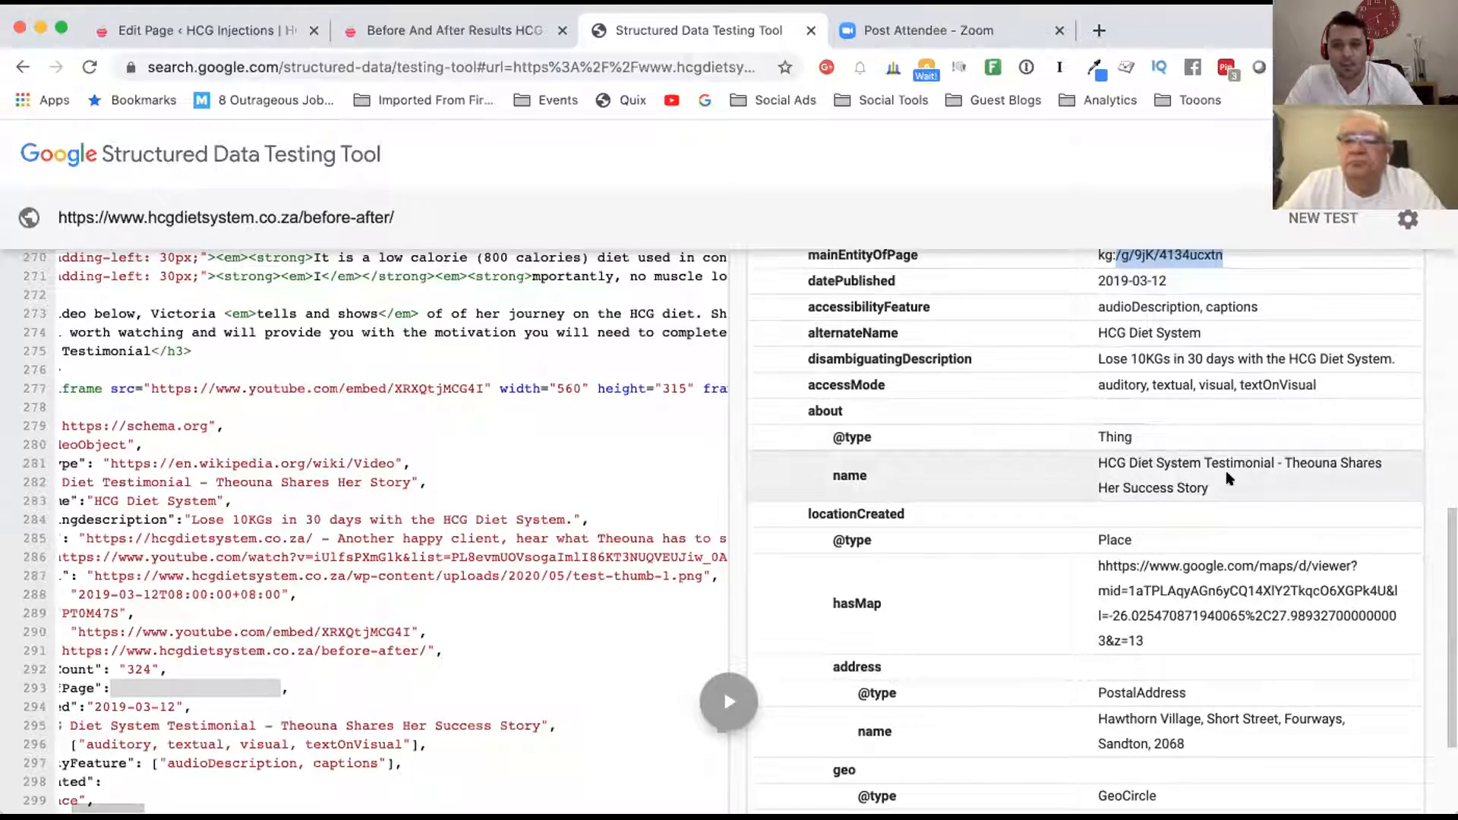
scroll(1117, 467, "down", 1)
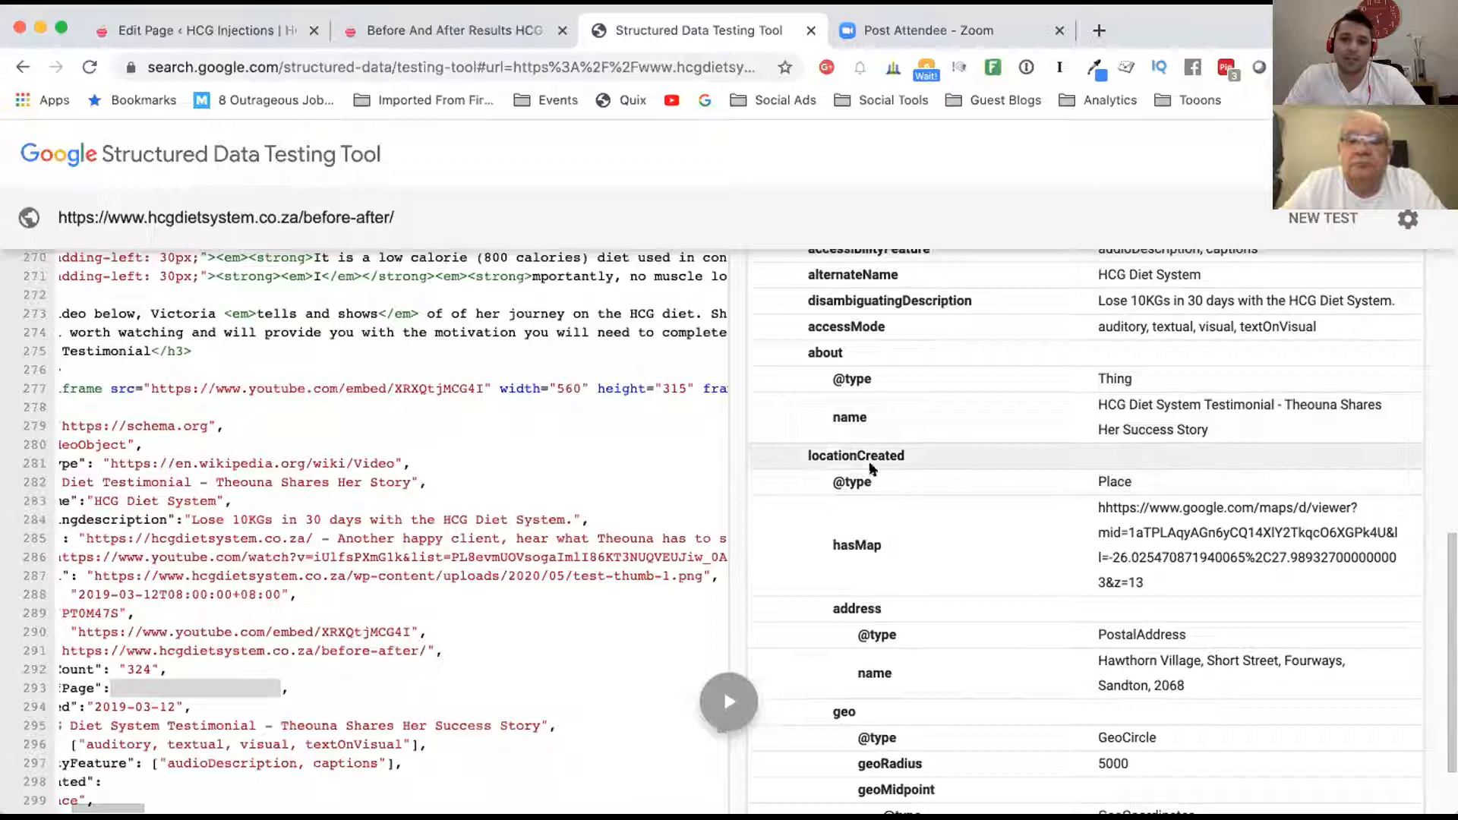
scroll(1093, 479, "down", 1)
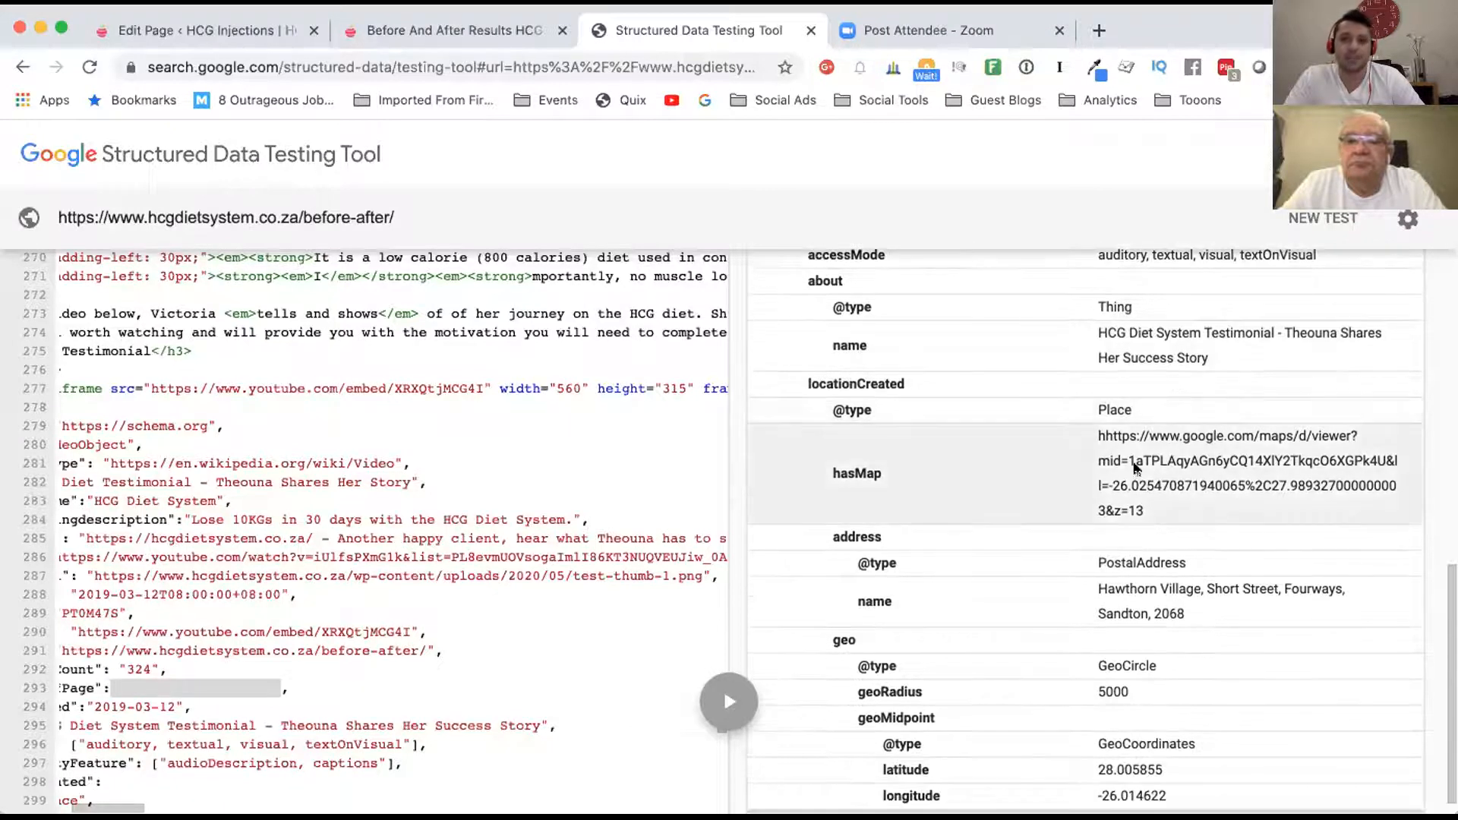
scroll(1139, 471, "down", 1)
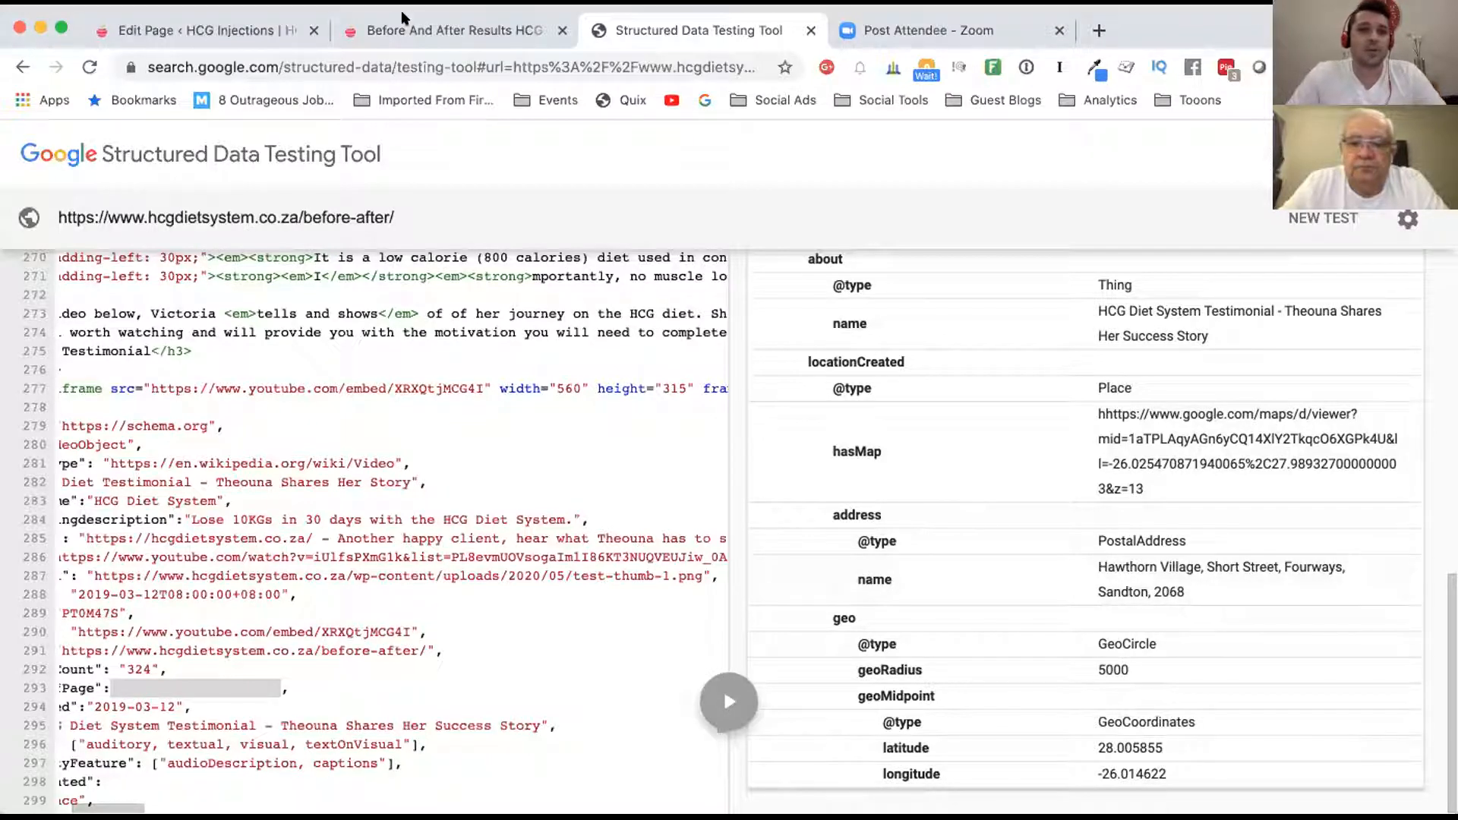
Step: Switch to the live Before And After Results page and show the embedded HCG Diet Testimonial video
left_click(412, 32)
scroll(521, 349, "down", 3)
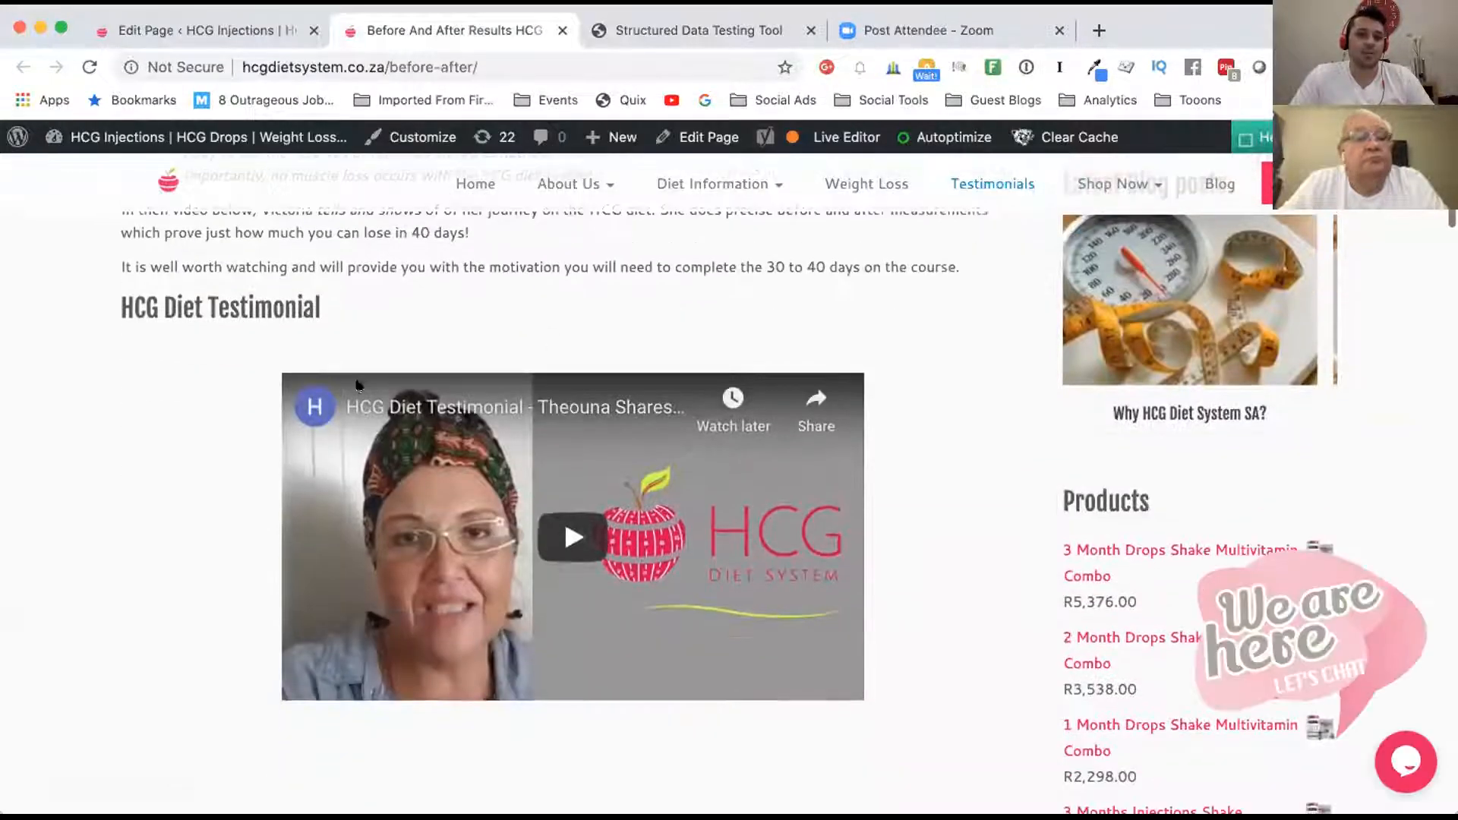